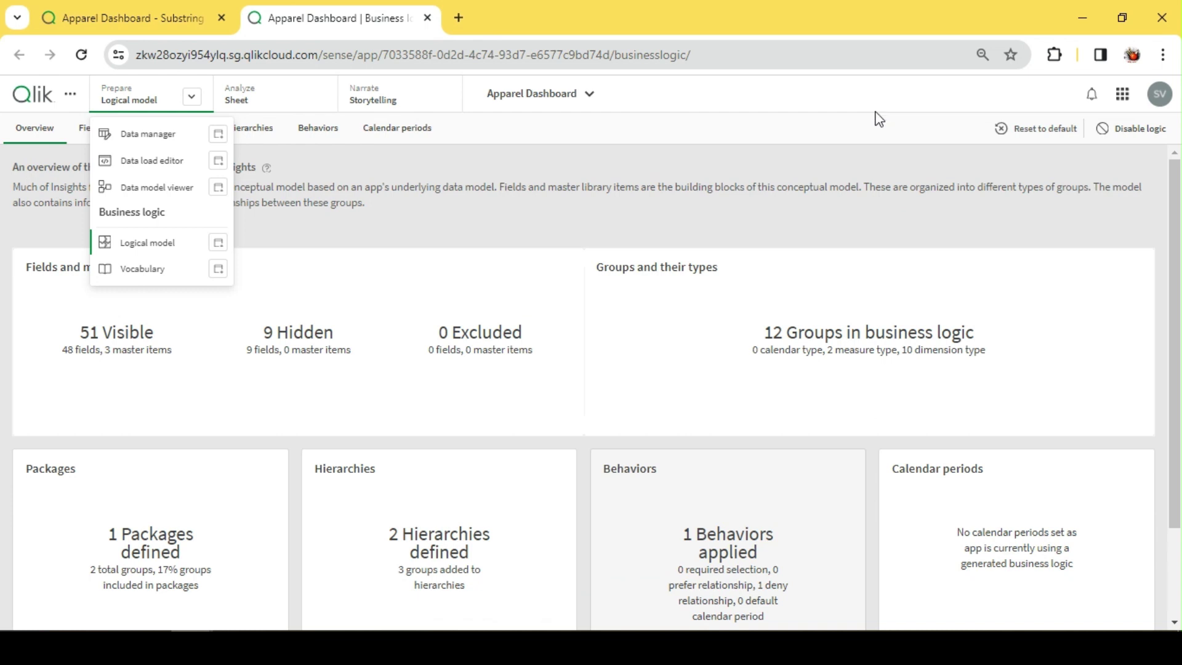
Glance at Insight Advisor, return to Business logic and close the Prepare menu
{"action": "left_click", "coordinate": [128, 6]}
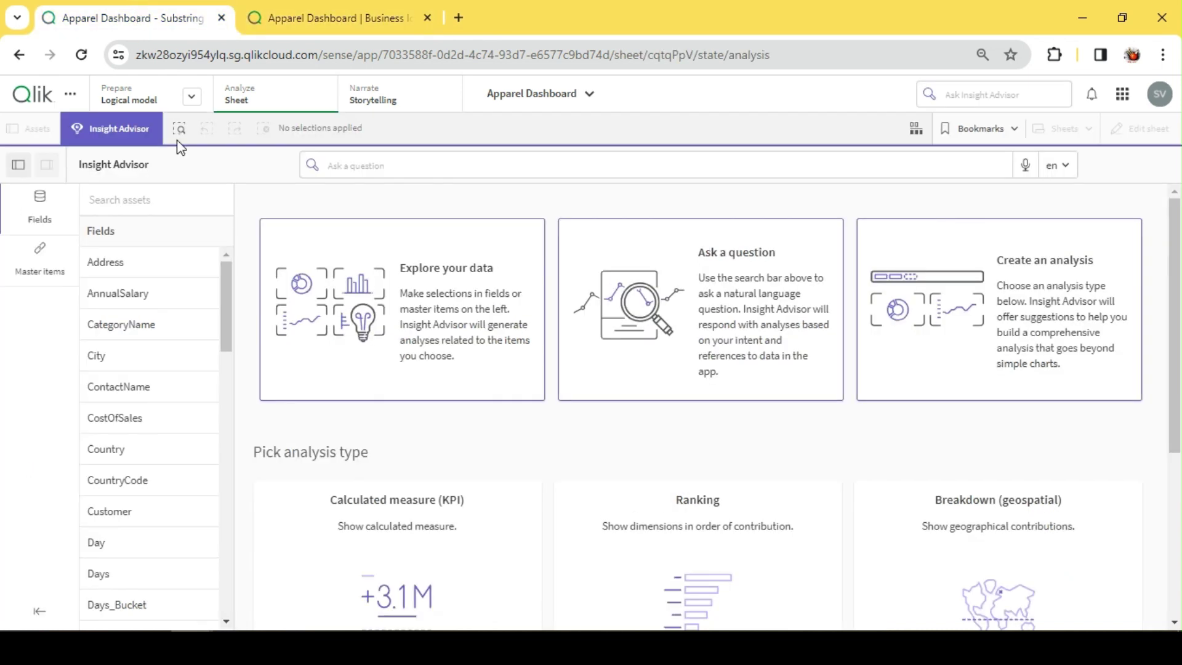
{"action": "left_click", "coordinate": [323, 19]}
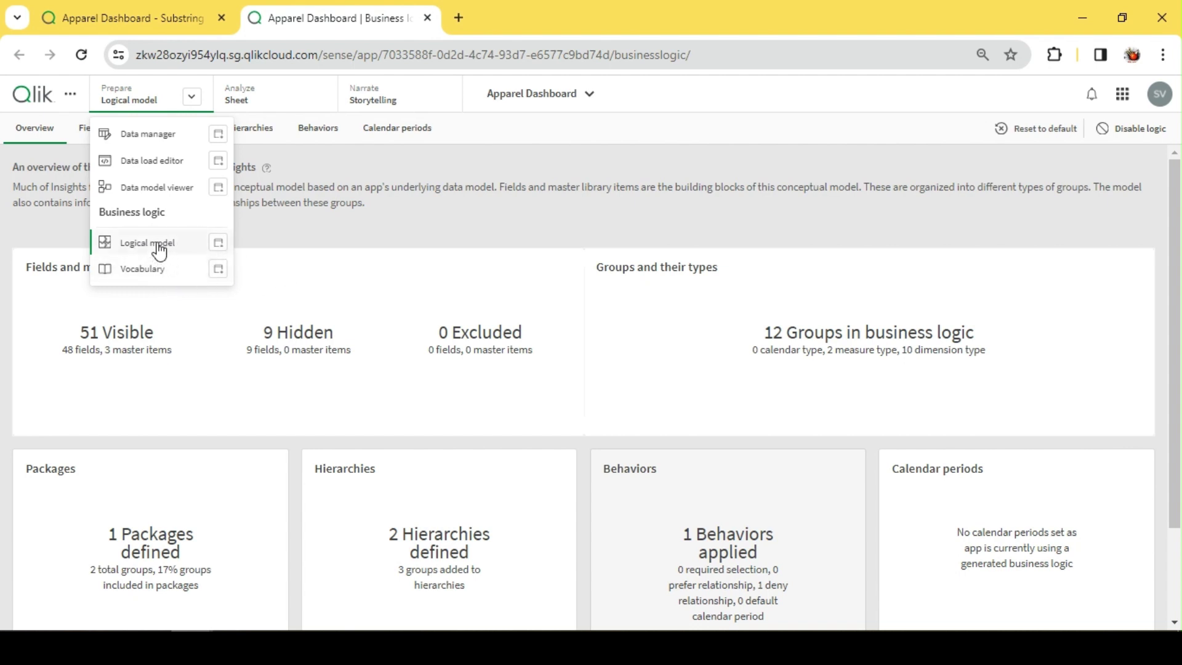
{"action": "left_click", "coordinate": [330, 237]}
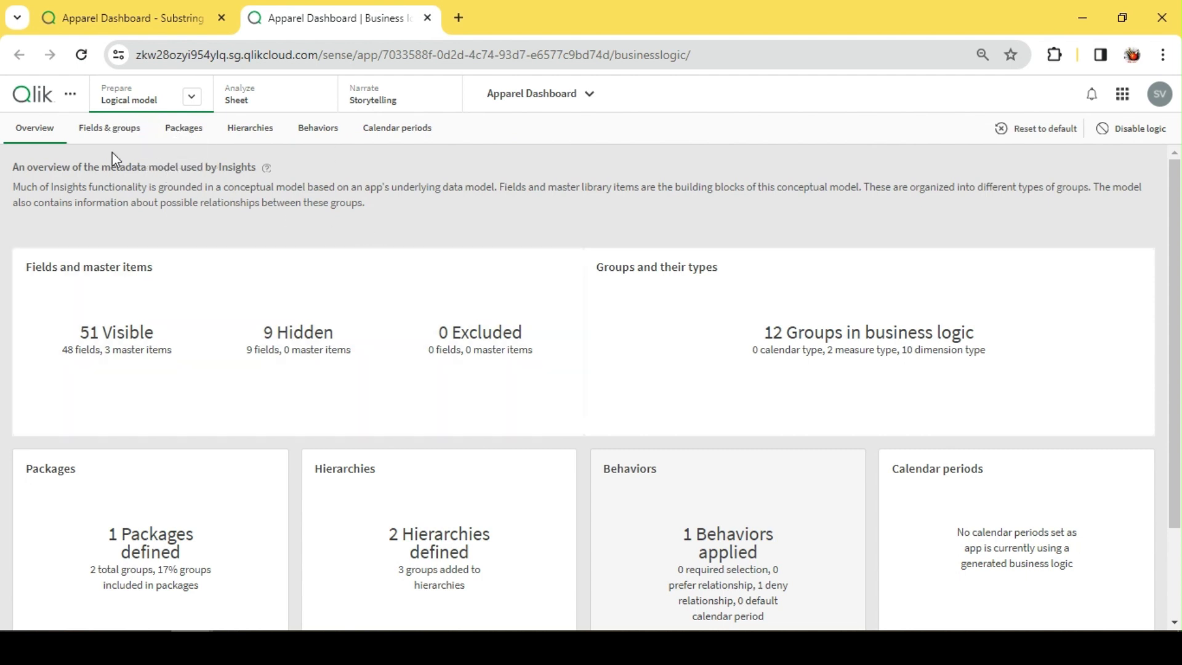
{"action": "left_click", "coordinate": [154, 138]}
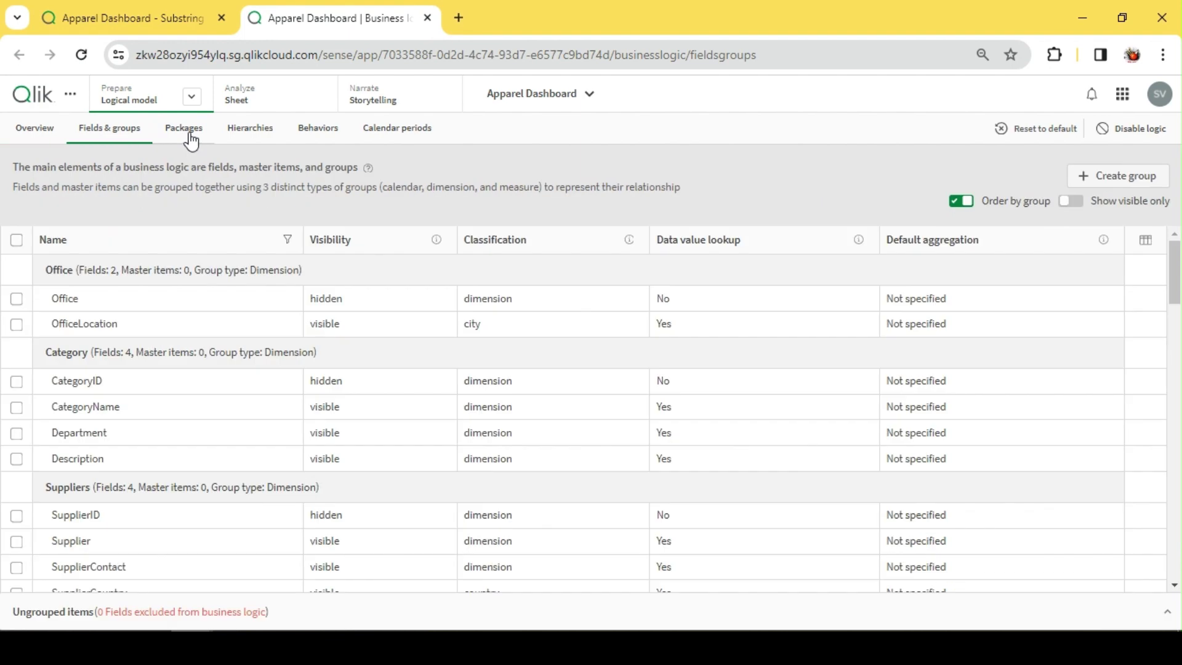
{"action": "left_click", "coordinate": [188, 139]}
{"action": "left_click", "coordinate": [262, 141]}
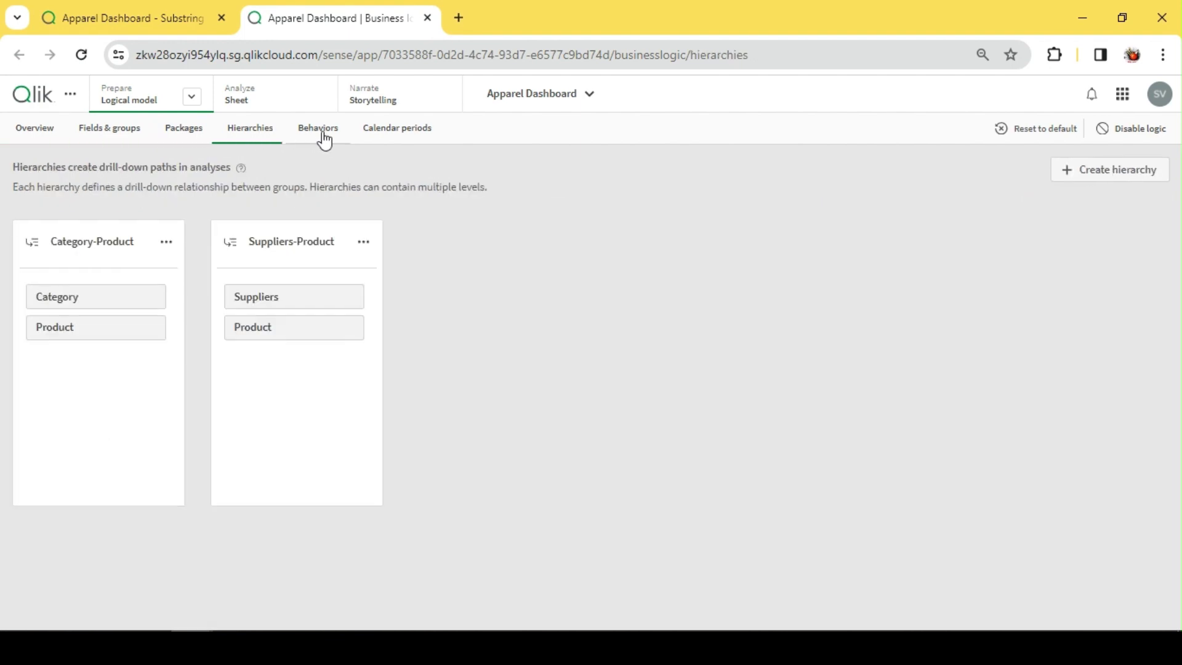
{"action": "left_click", "coordinate": [327, 138]}
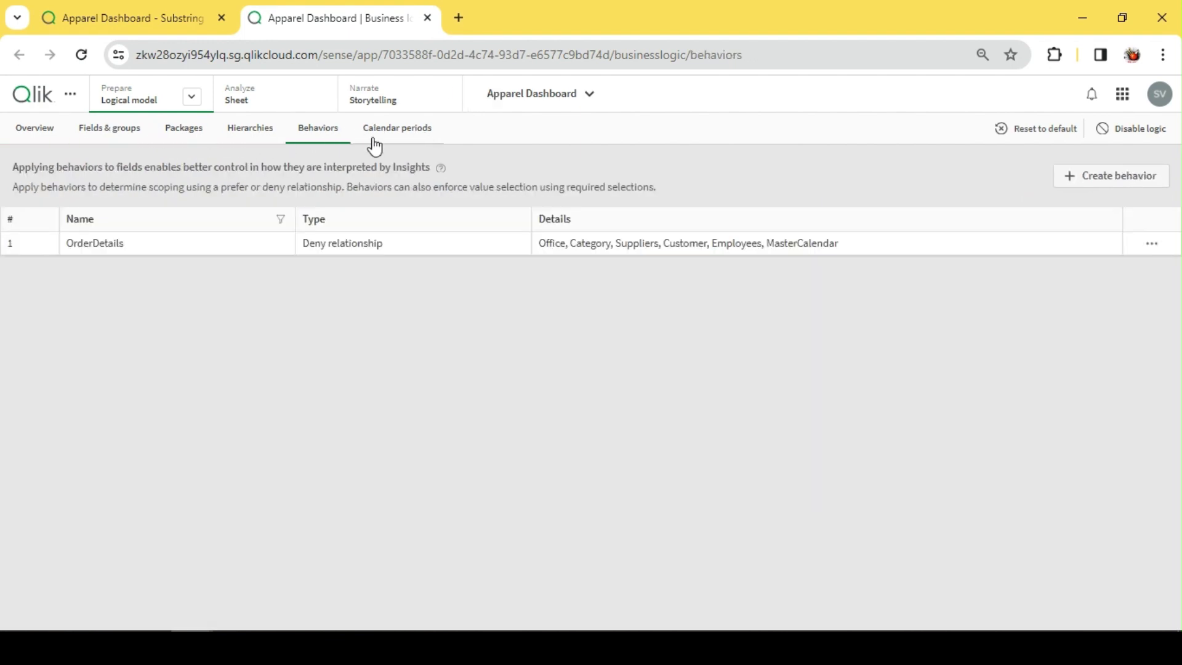
{"action": "left_click", "coordinate": [424, 134]}
{"action": "left_click", "coordinate": [39, 137]}
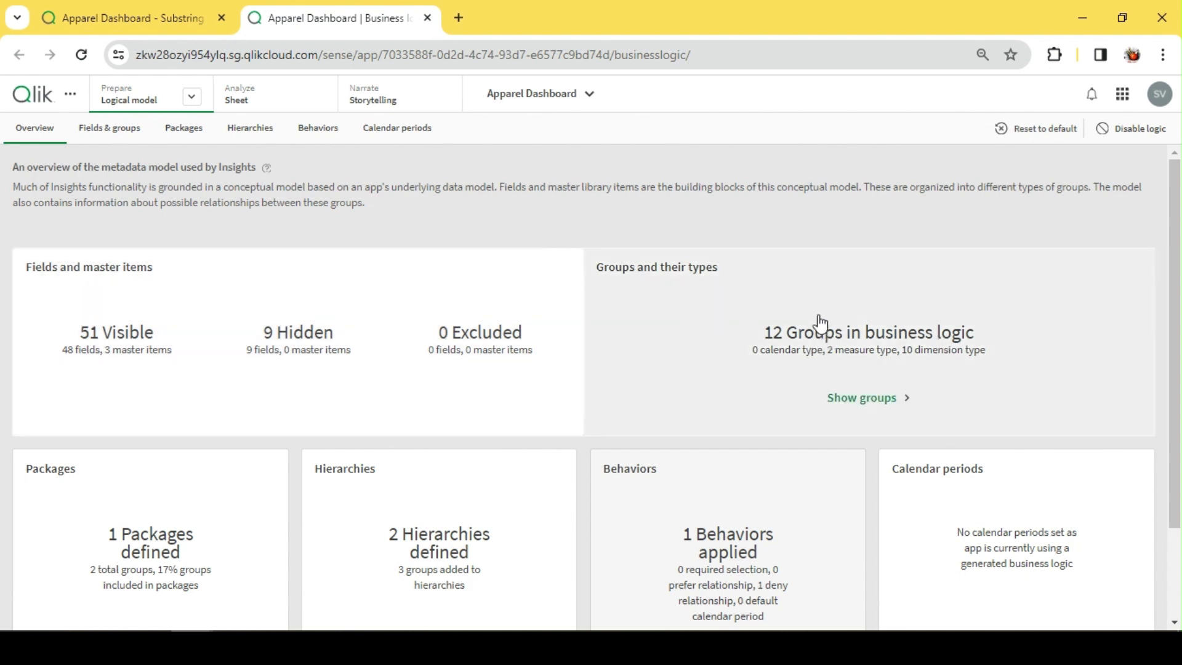
{"action": "scroll", "coordinate": [733, 527], "scroll_direction": "down", "scroll_amount": 2}
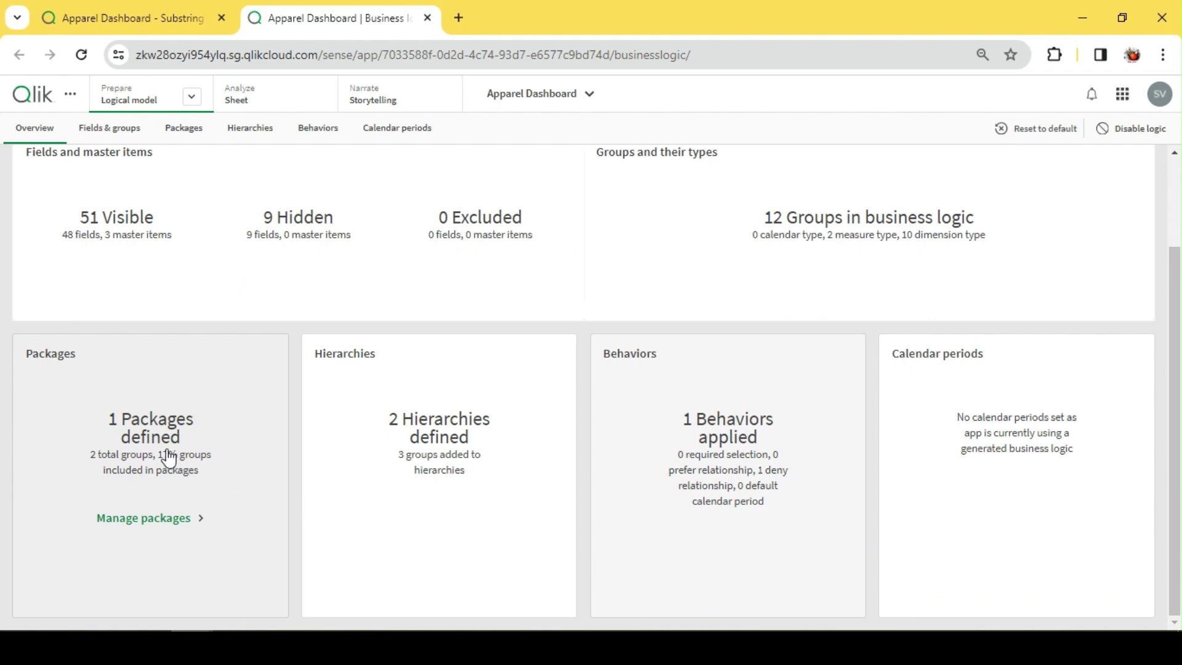
{"action": "scroll", "coordinate": [167, 453], "scroll_direction": "up", "scroll_amount": 2}
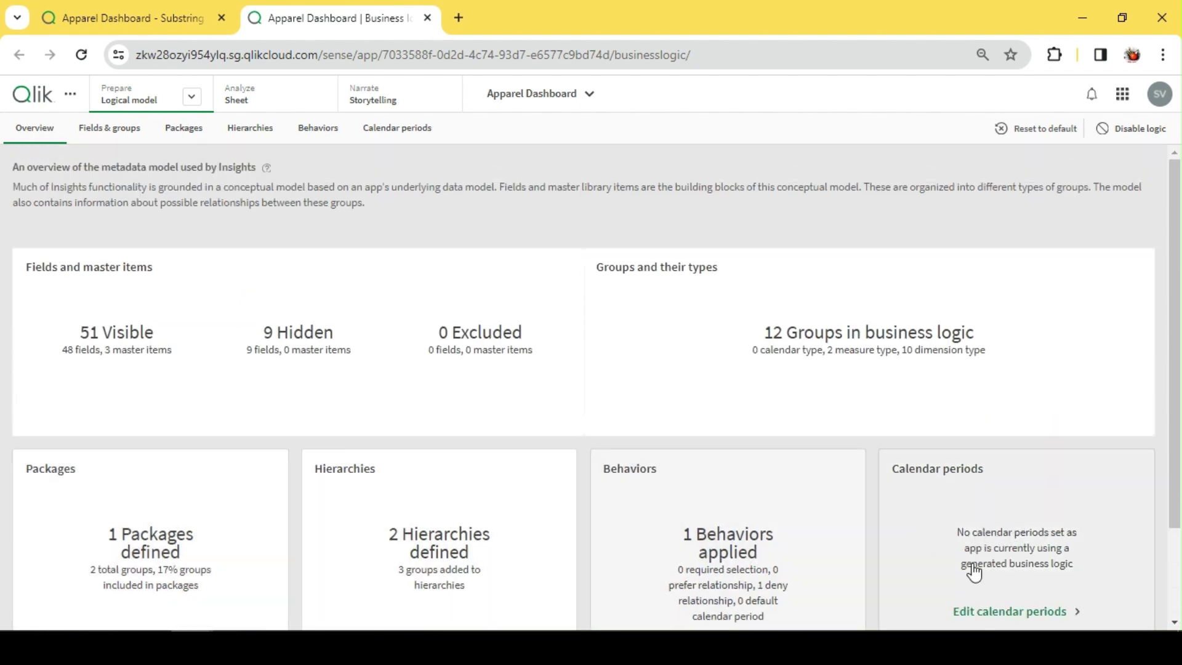
{"action": "scroll", "coordinate": [1072, 489], "scroll_direction": "down", "scroll_amount": 2}
{"action": "scroll", "coordinate": [862, 461], "scroll_direction": "up", "scroll_amount": 1}
{"action": "scroll", "coordinate": [694, 435], "scroll_direction": "up", "scroll_amount": 1}
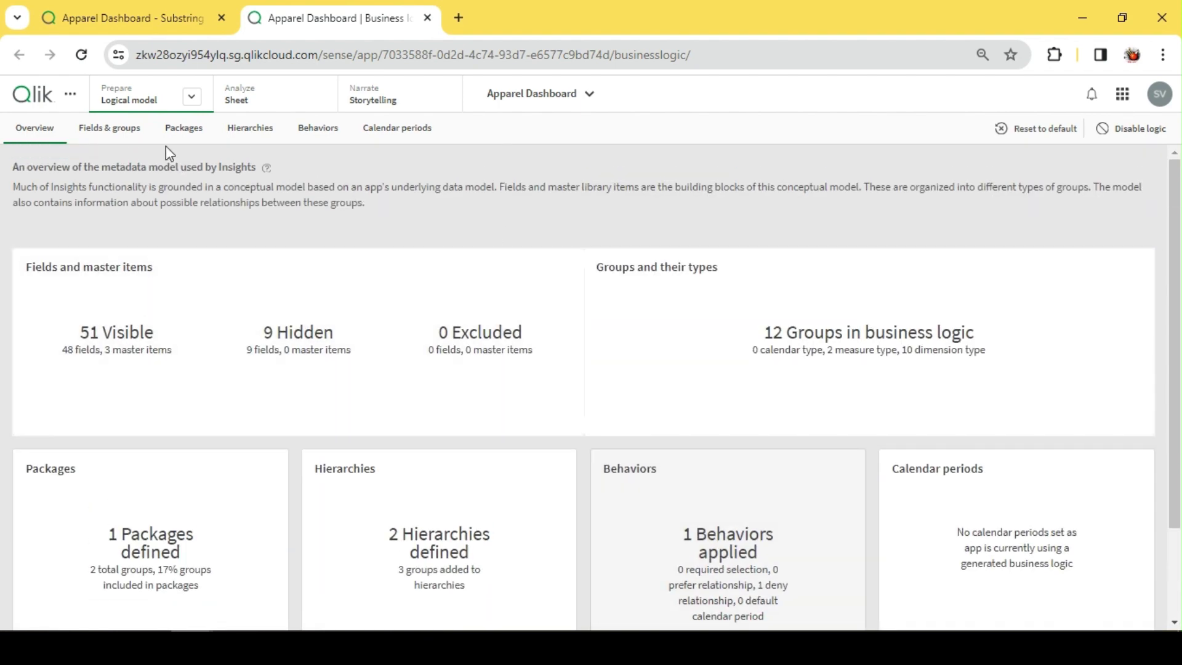
{"action": "scroll", "coordinate": [585, 456], "scroll_direction": "down", "scroll_amount": 2}
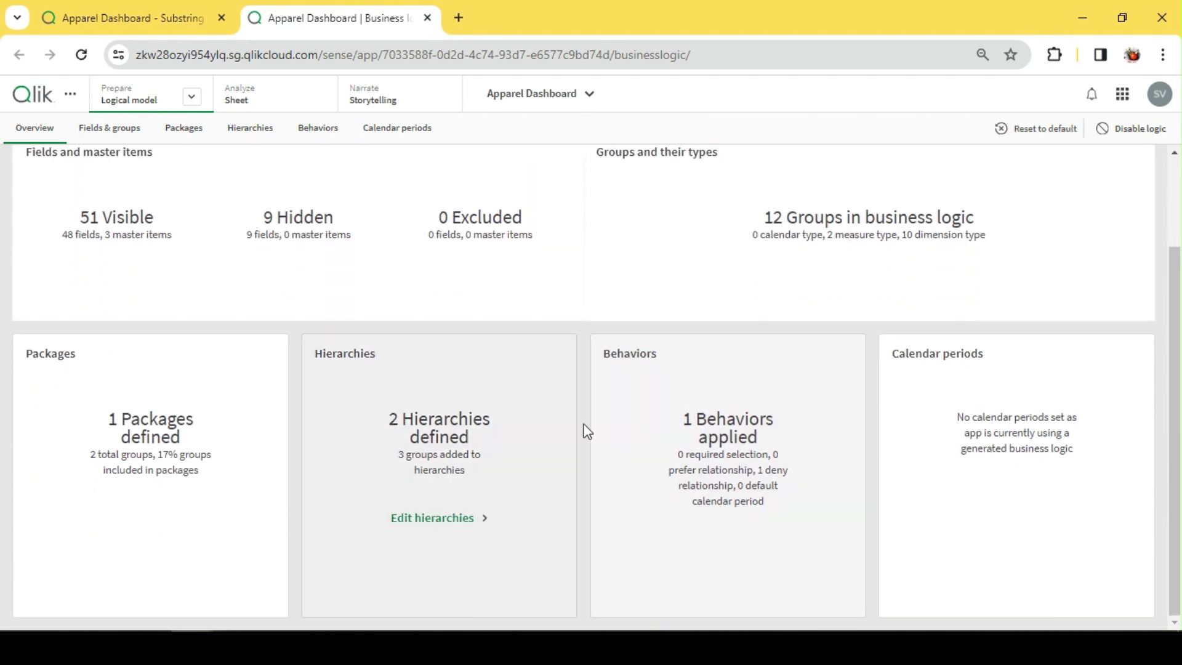
{"action": "scroll", "coordinate": [289, 390], "scroll_direction": "up", "scroll_amount": 2}
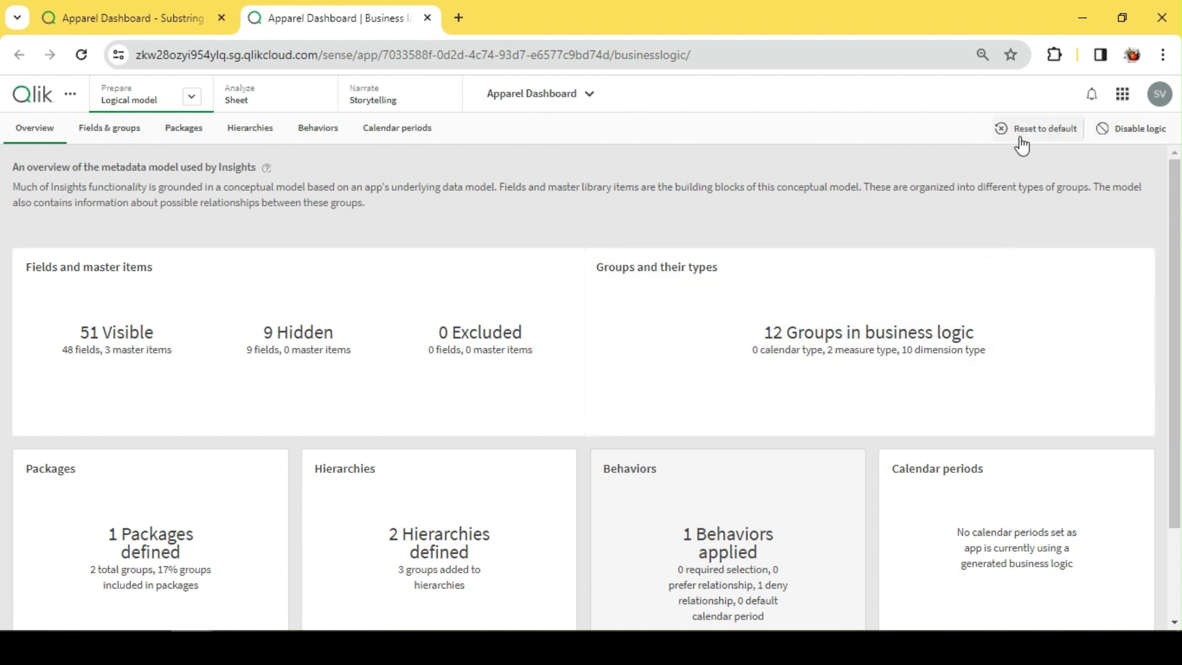
Reset the business logic to default, then check the hierarchies and behaviors
{"action": "left_click", "coordinate": [1038, 137]}
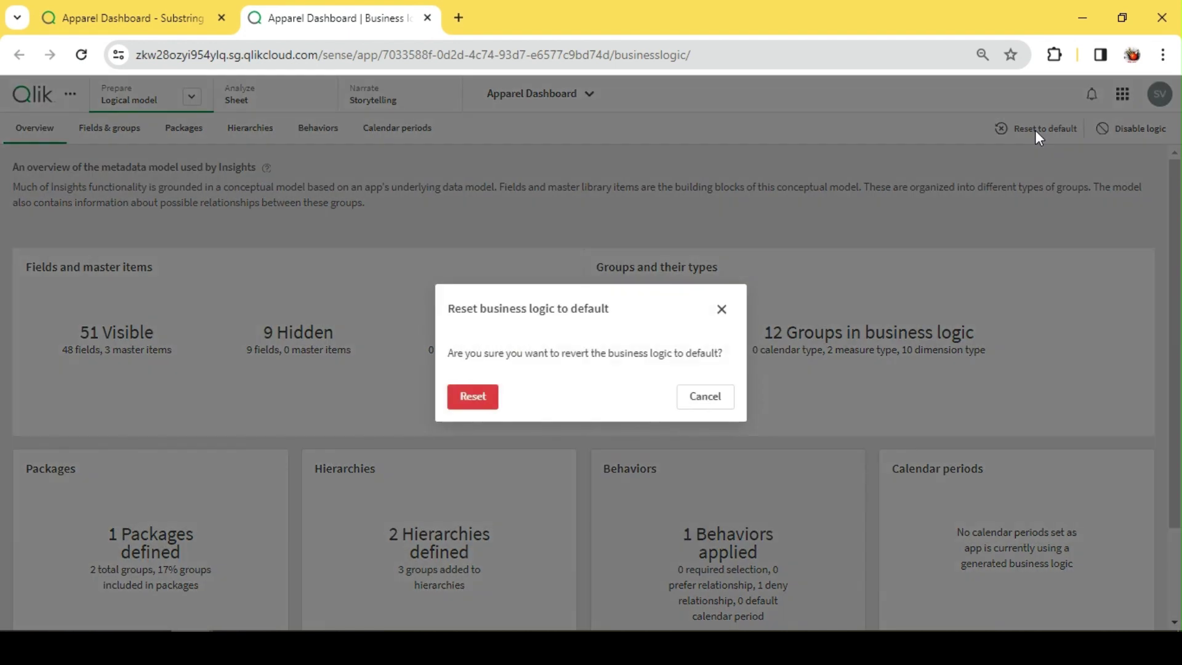
{"action": "left_click", "coordinate": [475, 399]}
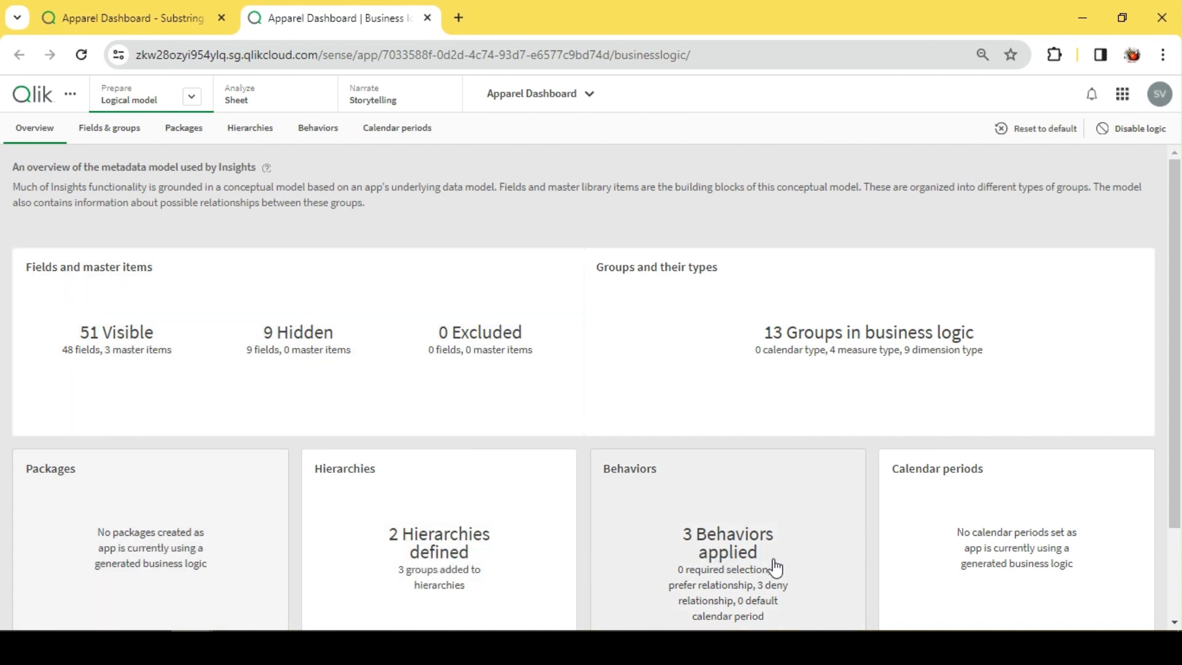
{"action": "left_click", "coordinate": [264, 136]}
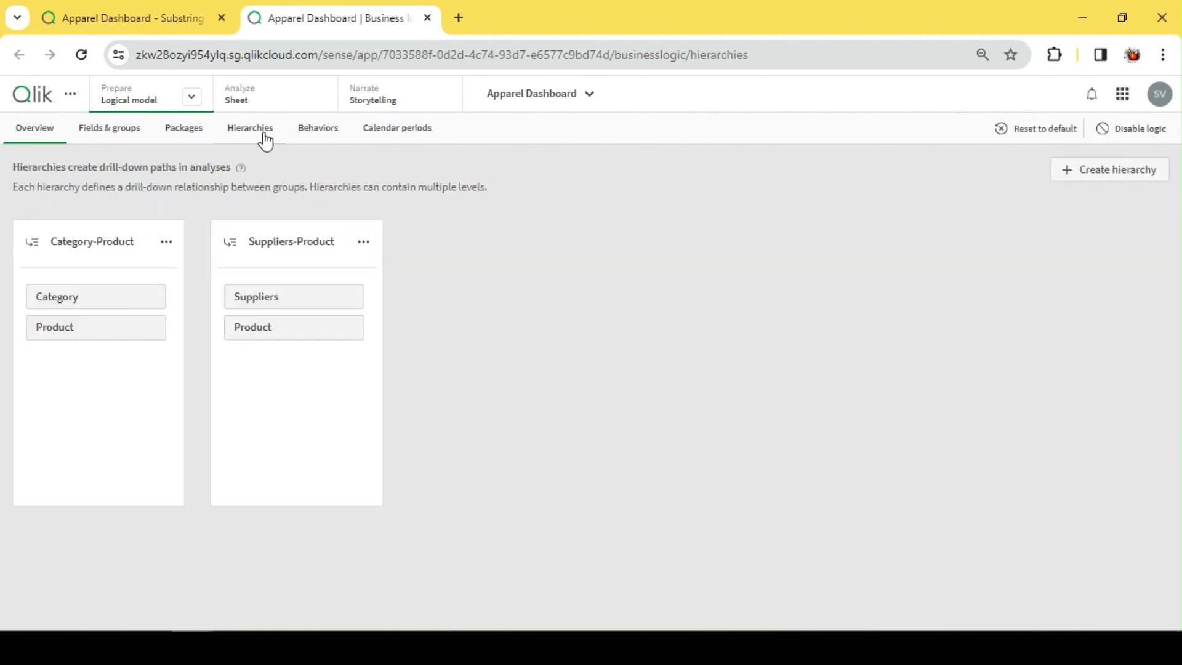
{"action": "left_click", "coordinate": [318, 130]}
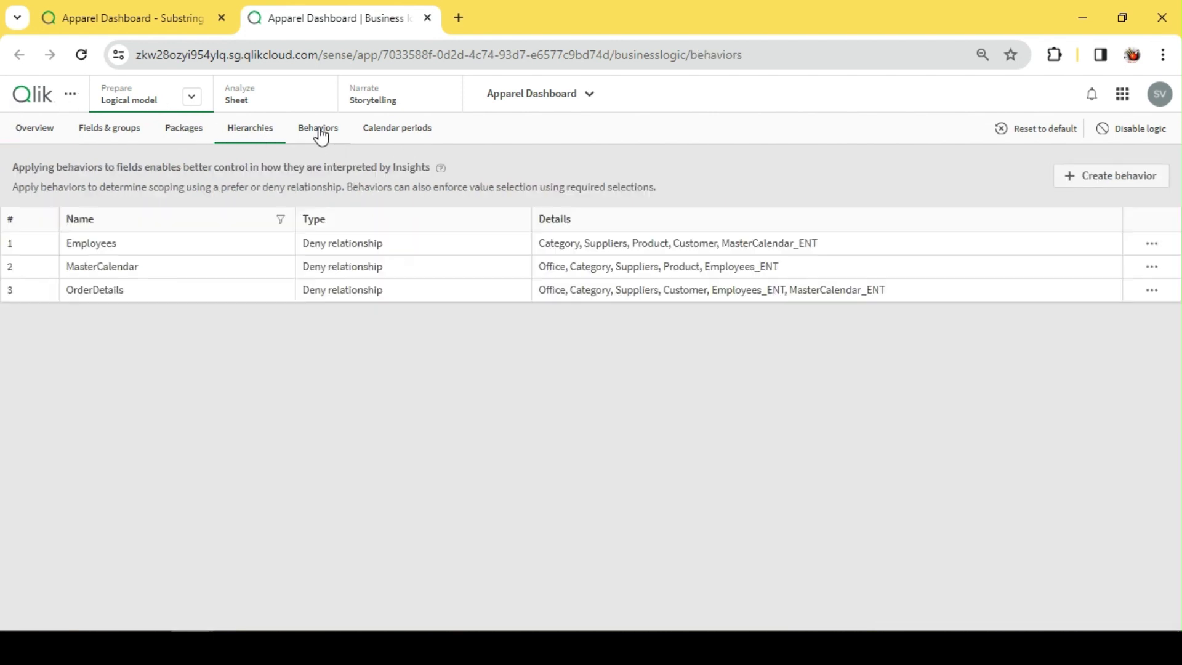
Review the packages and calendar periods, ending on the Fields & groups table
{"action": "left_click", "coordinate": [132, 130]}
{"action": "left_click", "coordinate": [192, 140]}
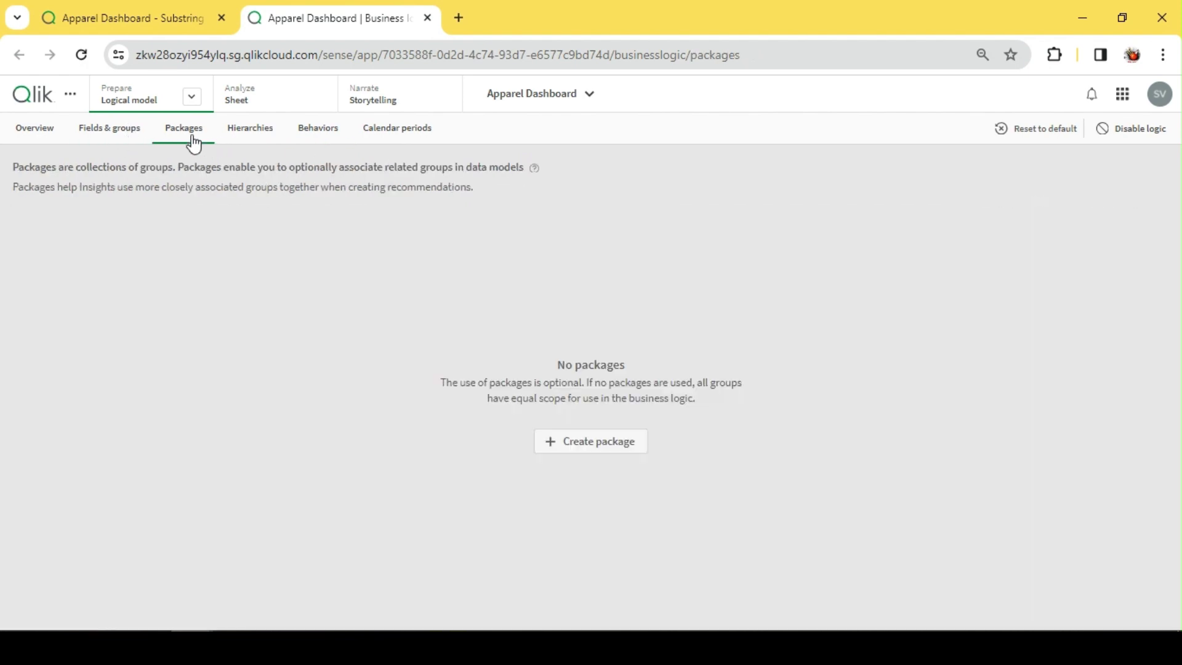
{"action": "left_click", "coordinate": [406, 130]}
{"action": "left_click", "coordinate": [111, 133]}
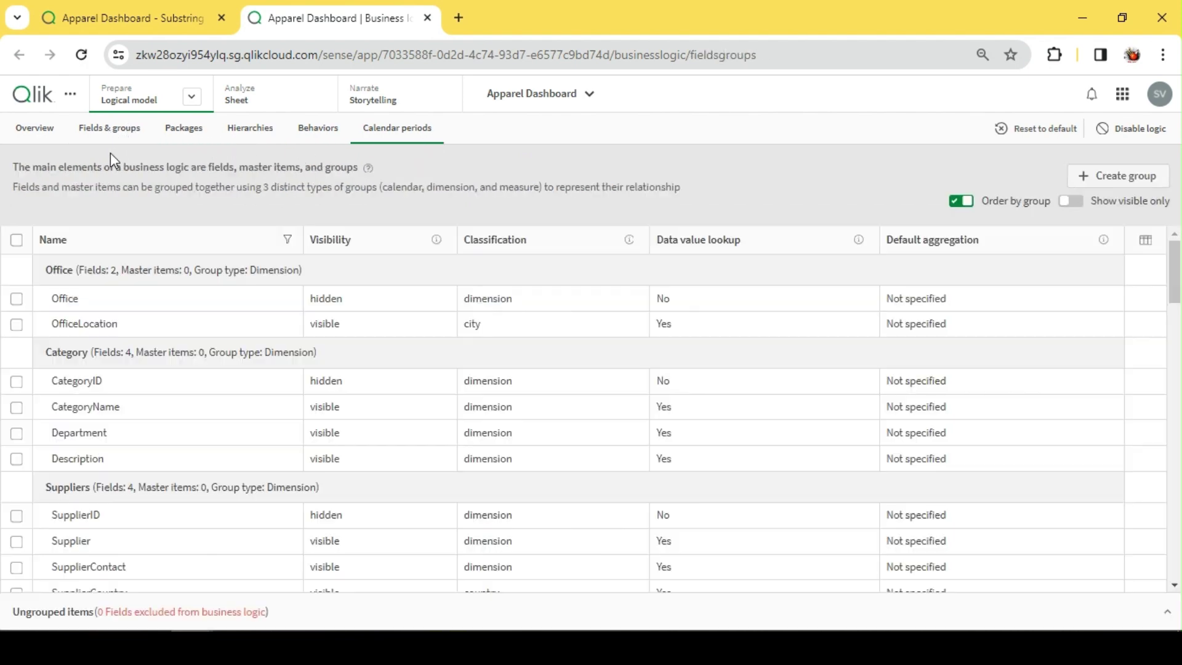
{"action": "left_click", "coordinate": [13, 130]}
{"action": "left_click", "coordinate": [139, 130]}
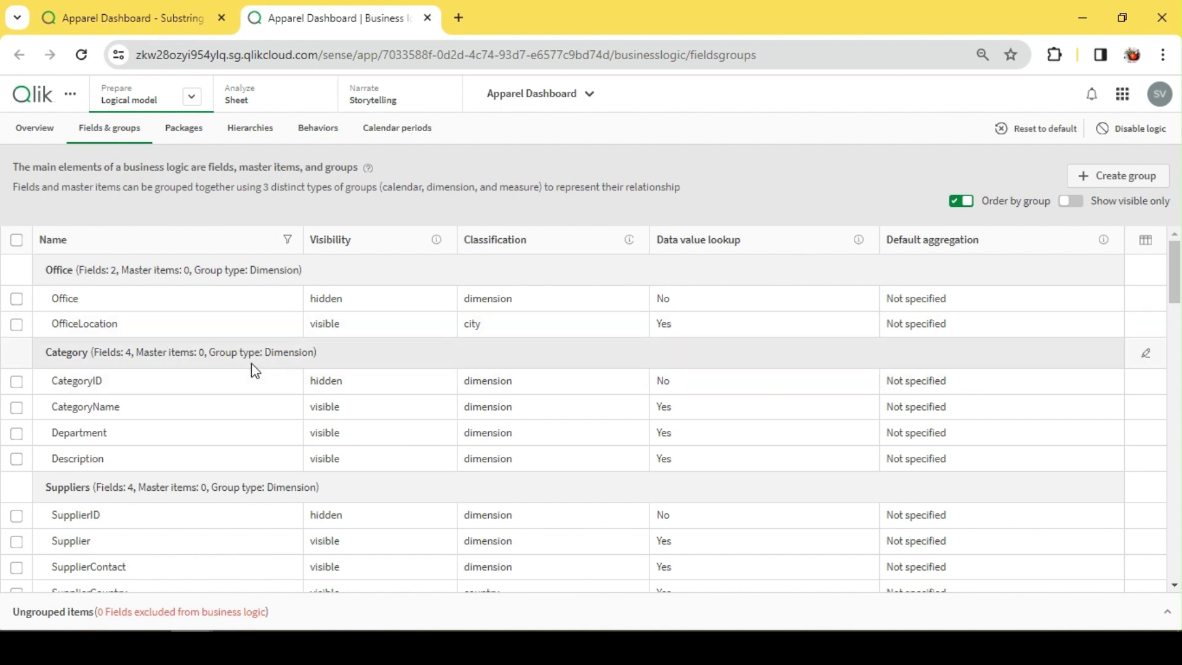
{"action": "scroll", "coordinate": [227, 430], "scroll_direction": "down", "scroll_amount": 2}
{"action": "scroll", "coordinate": [227, 431], "scroll_direction": "up", "scroll_amount": 2}
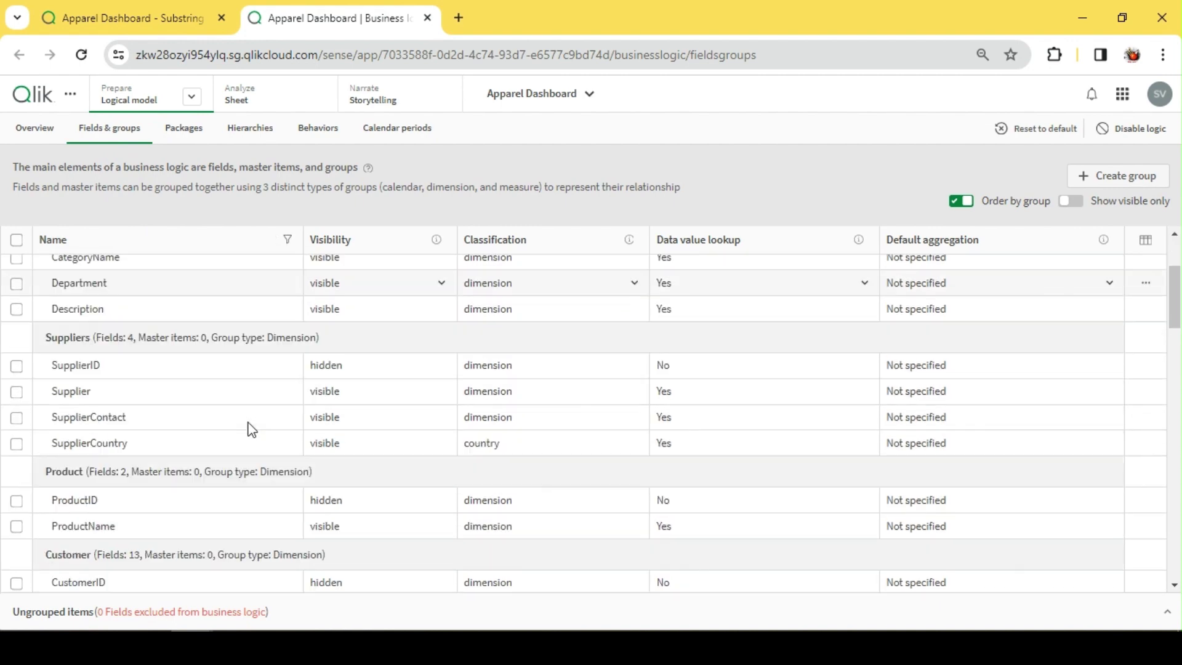
{"action": "scroll", "coordinate": [246, 429], "scroll_direction": "down", "scroll_amount": 4}
{"action": "scroll", "coordinate": [248, 430], "scroll_direction": "down", "scroll_amount": 10}
{"action": "scroll", "coordinate": [251, 429], "scroll_direction": "down", "scroll_amount": 6}
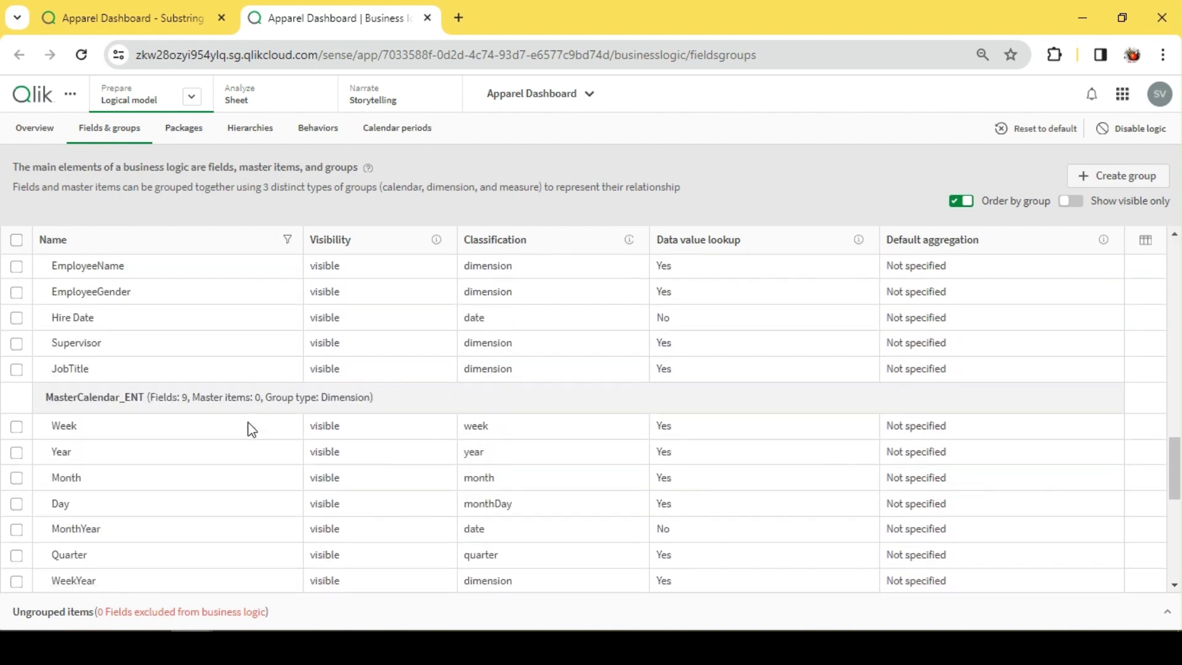
{"action": "scroll", "coordinate": [249, 427], "scroll_direction": "up", "scroll_amount": 18}
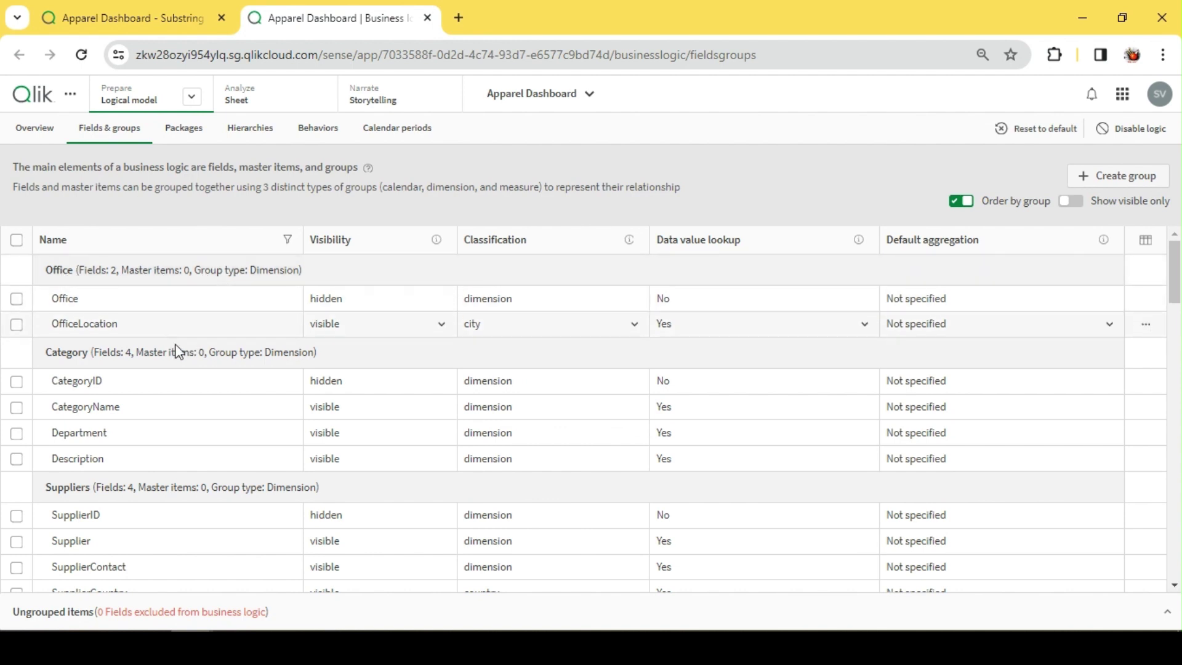
{"action": "scroll", "coordinate": [141, 385], "scroll_direction": "down", "scroll_amount": 2}
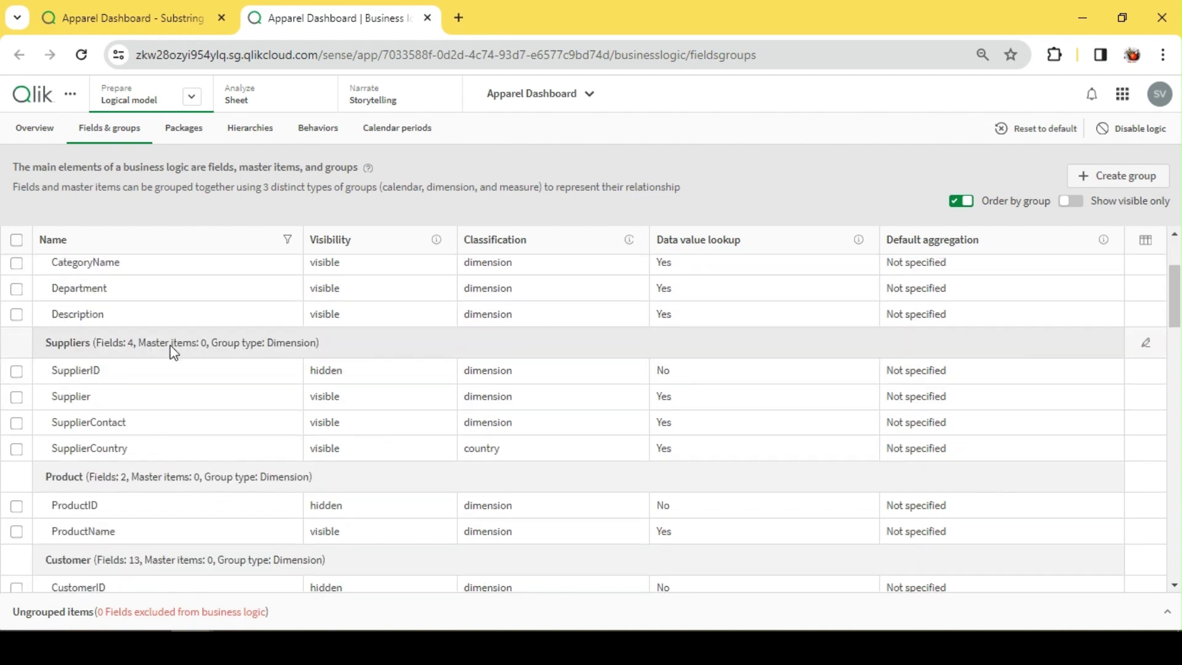
{"action": "scroll", "coordinate": [182, 388], "scroll_direction": "down", "scroll_amount": 2}
{"action": "scroll", "coordinate": [154, 364], "scroll_direction": "down", "scroll_amount": 2}
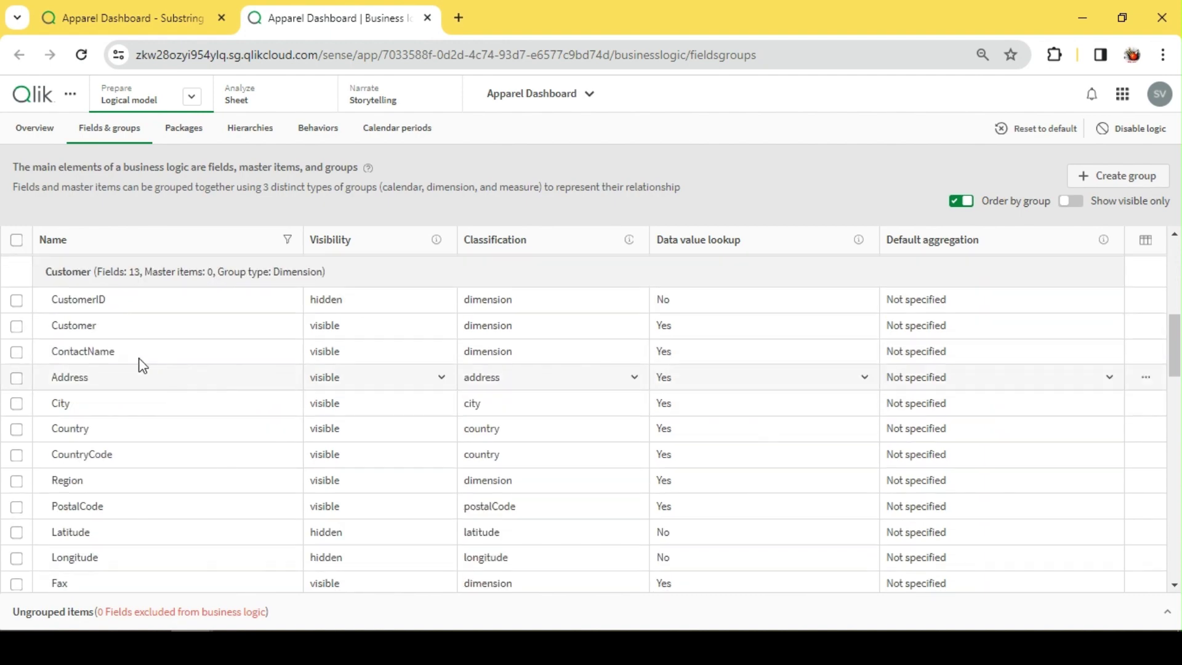
{"action": "scroll", "coordinate": [182, 460], "scroll_direction": "down", "scroll_amount": 2}
{"action": "scroll", "coordinate": [183, 450], "scroll_direction": "down", "scroll_amount": 2}
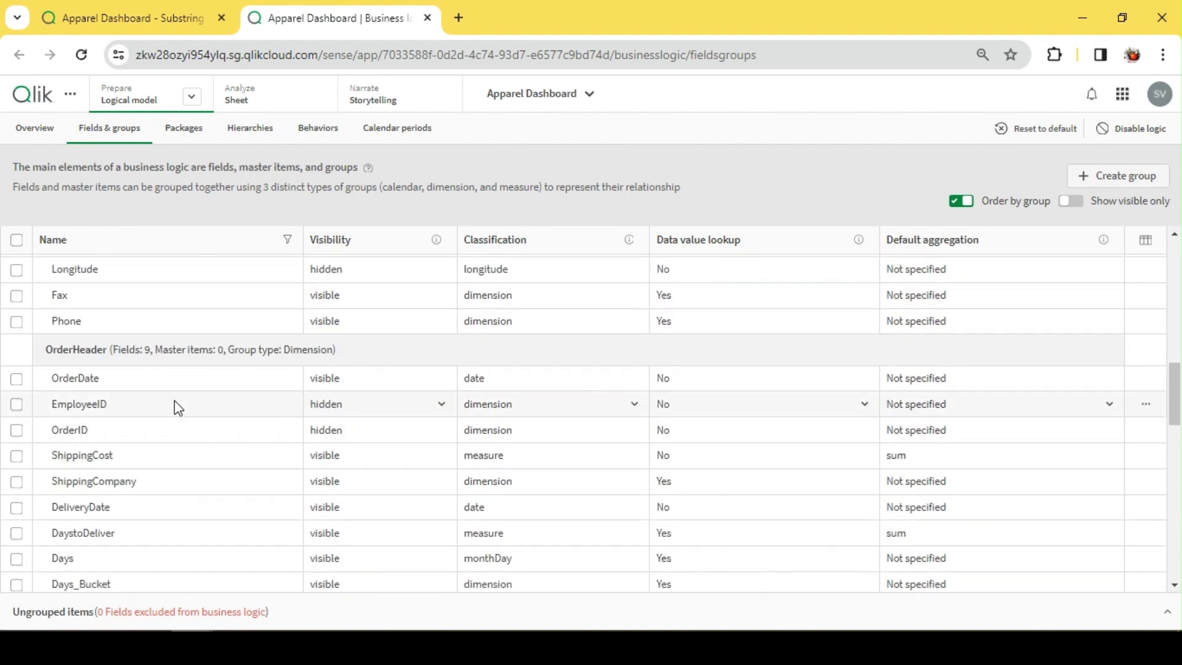
{"action": "scroll", "coordinate": [188, 403], "scroll_direction": "down", "scroll_amount": 4}
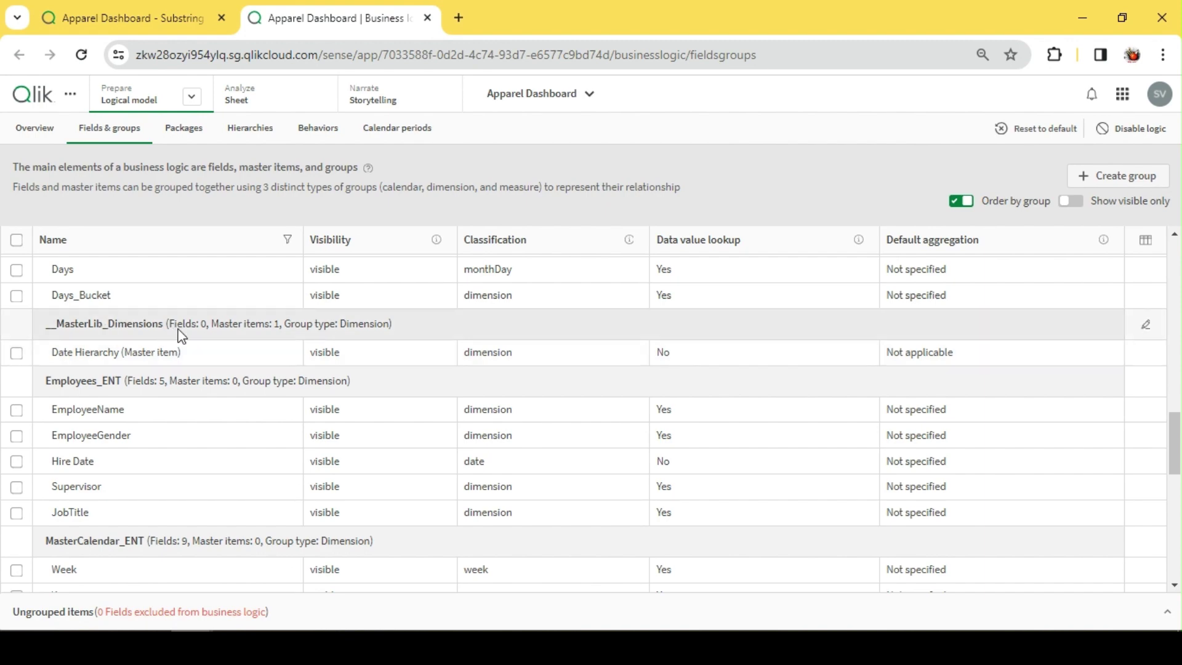
{"action": "scroll", "coordinate": [172, 342], "scroll_direction": "down", "scroll_amount": 2}
{"action": "scroll", "coordinate": [179, 338], "scroll_direction": "up", "scroll_amount": 2}
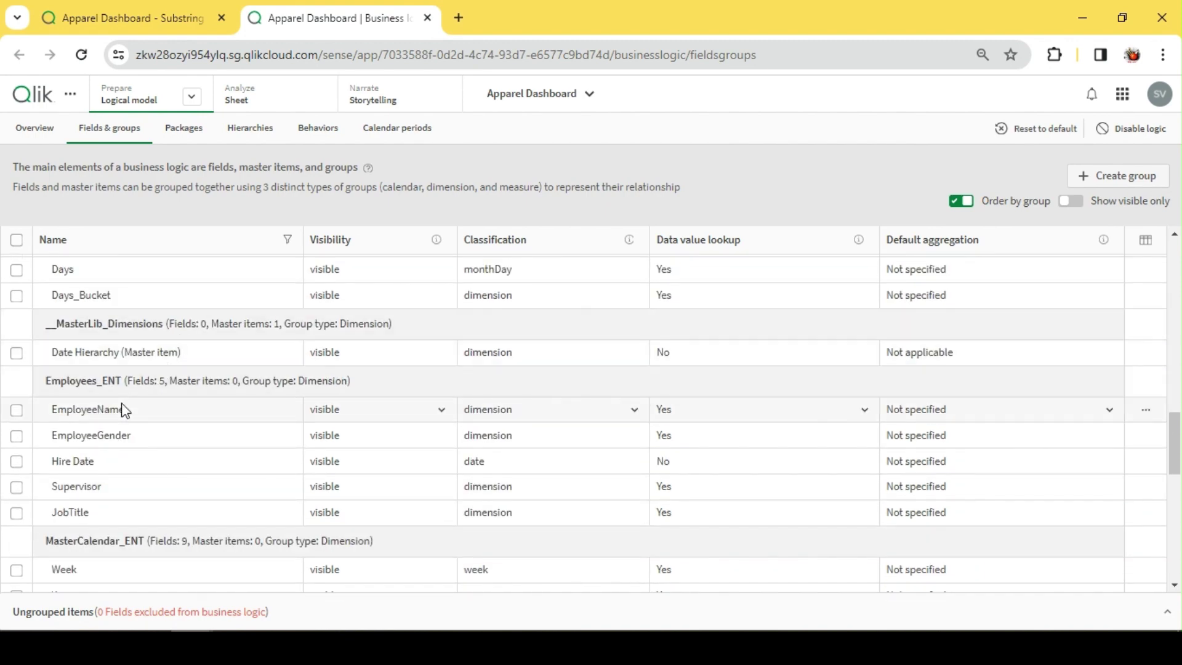
{"action": "scroll", "coordinate": [123, 408], "scroll_direction": "down", "scroll_amount": 3}
{"action": "scroll", "coordinate": [131, 399], "scroll_direction": "up", "scroll_amount": 3}
{"action": "scroll", "coordinate": [164, 382], "scroll_direction": "down", "scroll_amount": 5}
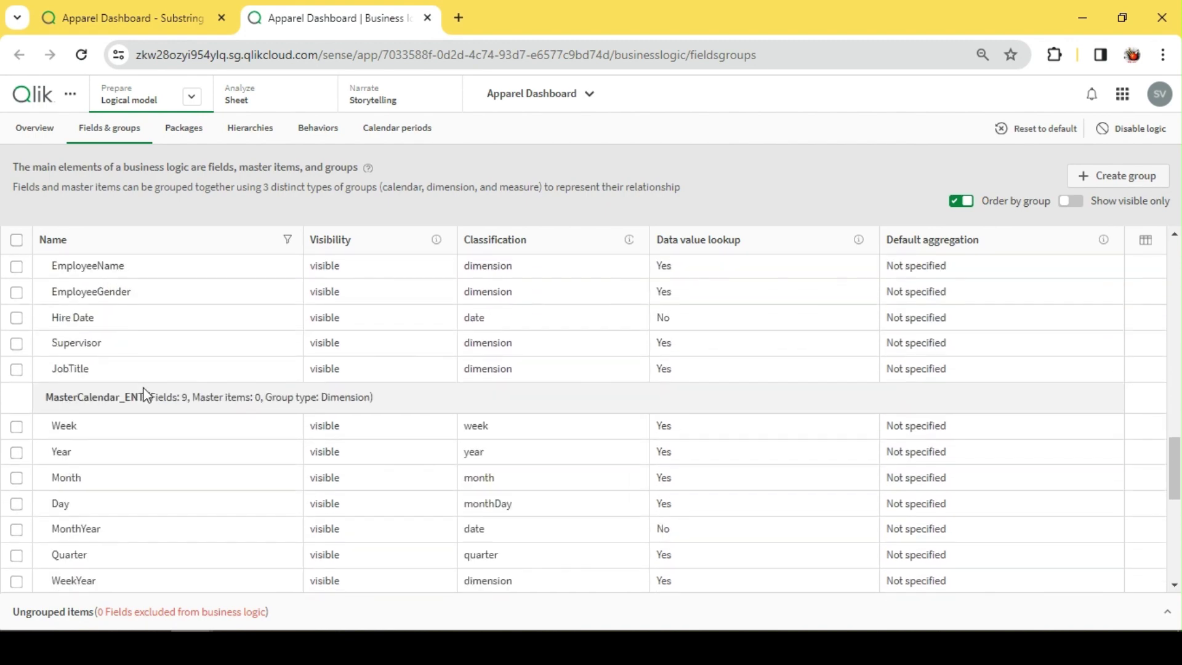
{"action": "scroll", "coordinate": [147, 394], "scroll_direction": "down", "scroll_amount": 2}
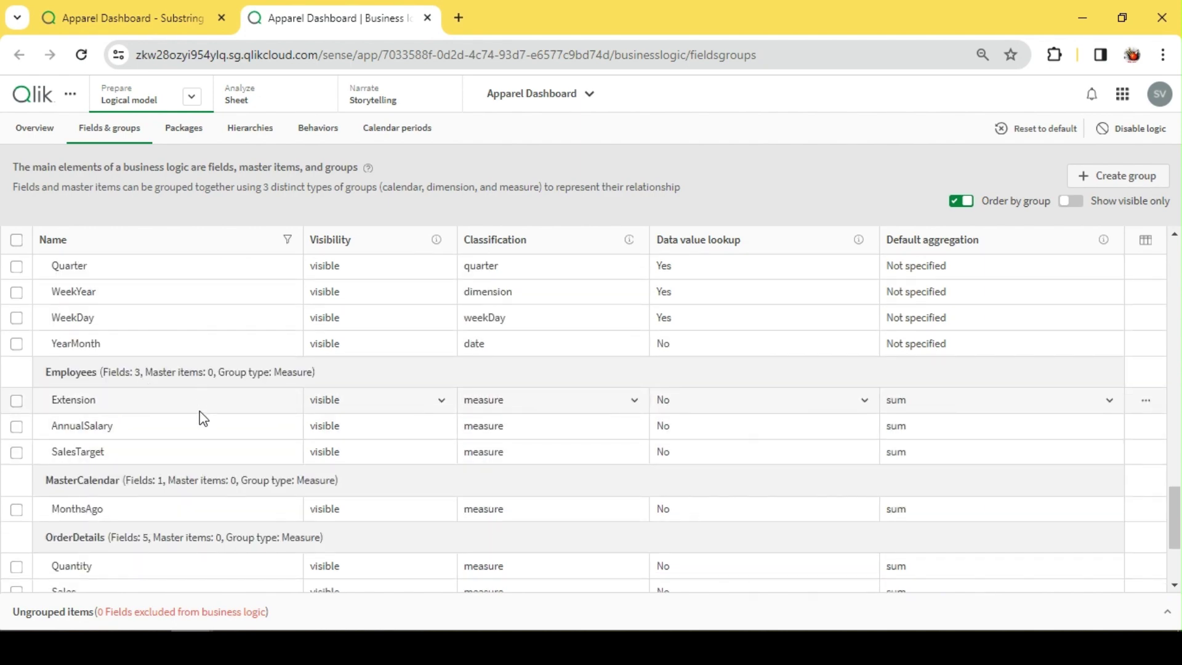
{"action": "scroll", "coordinate": [197, 417], "scroll_direction": "up", "scroll_amount": 6}
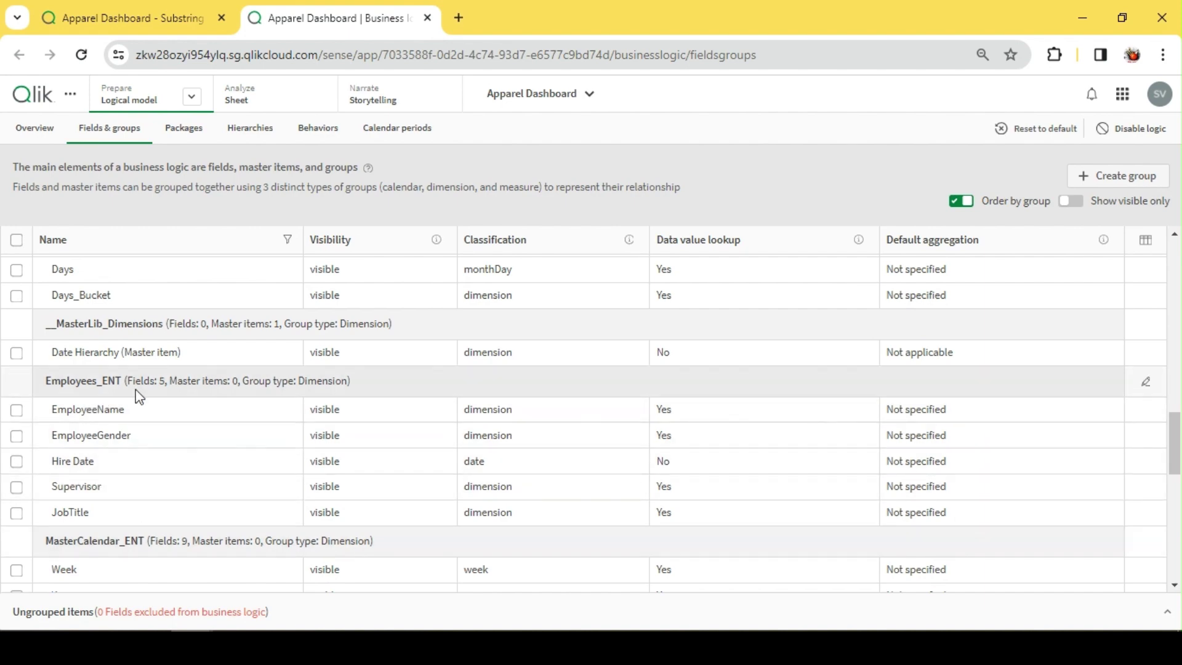
{"action": "scroll", "coordinate": [137, 393], "scroll_direction": "down", "scroll_amount": 3}
{"action": "scroll", "coordinate": [150, 386], "scroll_direction": "up", "scroll_amount": 3}
{"action": "scroll", "coordinate": [155, 385], "scroll_direction": "down", "scroll_amount": 3}
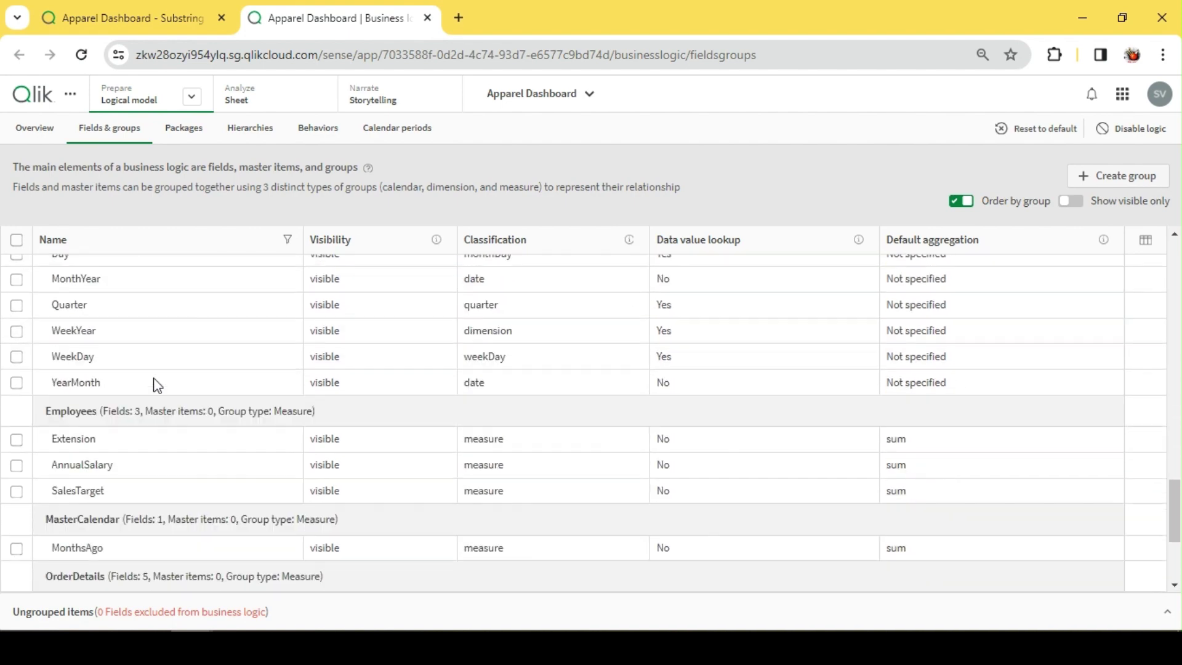
{"action": "scroll", "coordinate": [153, 378], "scroll_direction": "down", "scroll_amount": 5}
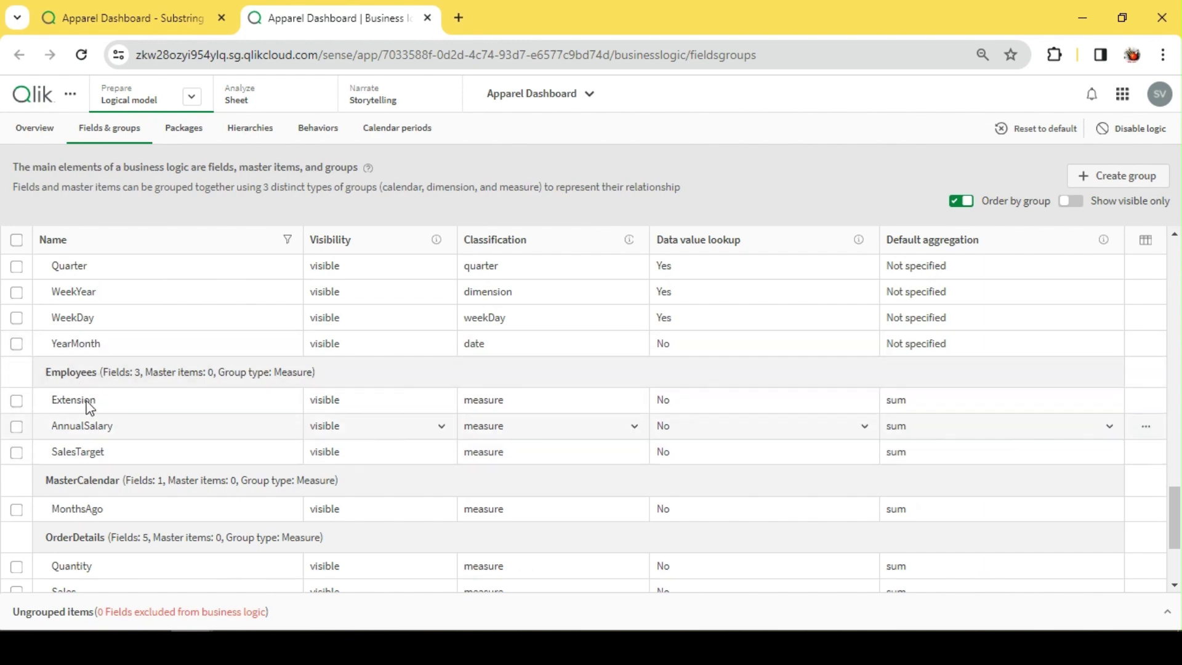
{"action": "scroll", "coordinate": [142, 409], "scroll_direction": "down", "scroll_amount": 2}
{"action": "scroll", "coordinate": [140, 410], "scroll_direction": "up", "scroll_amount": 2}
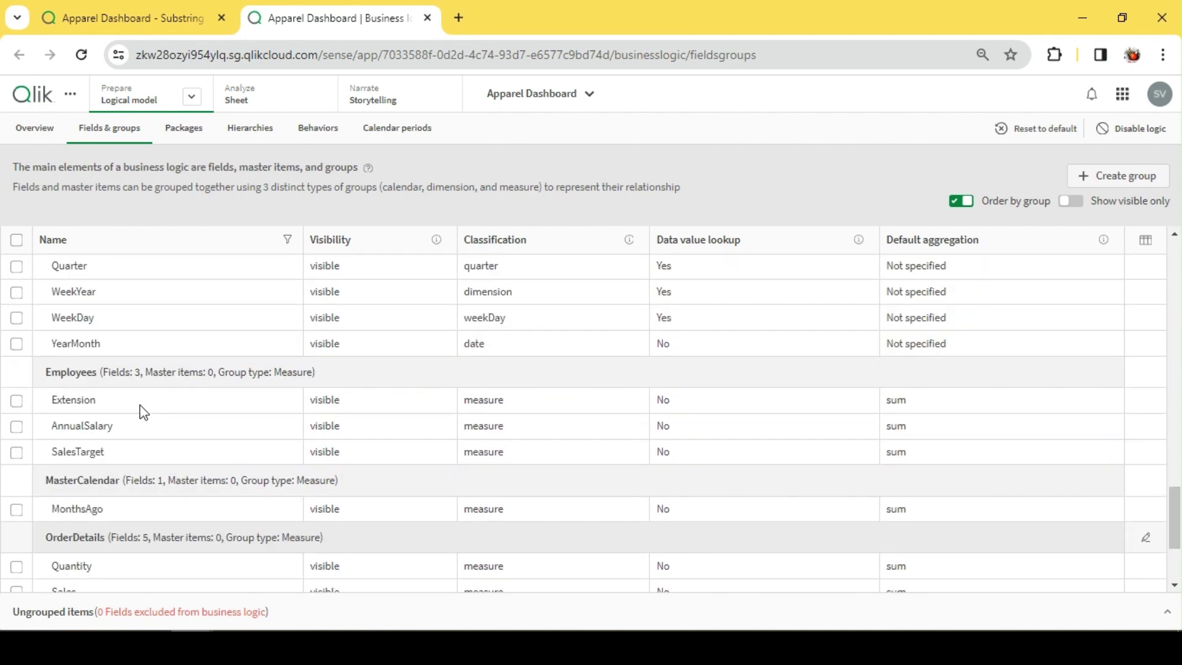
{"action": "scroll", "coordinate": [148, 404], "scroll_direction": "down", "scroll_amount": 2}
{"action": "scroll", "coordinate": [77, 312], "scroll_direction": "up", "scroll_amount": 2}
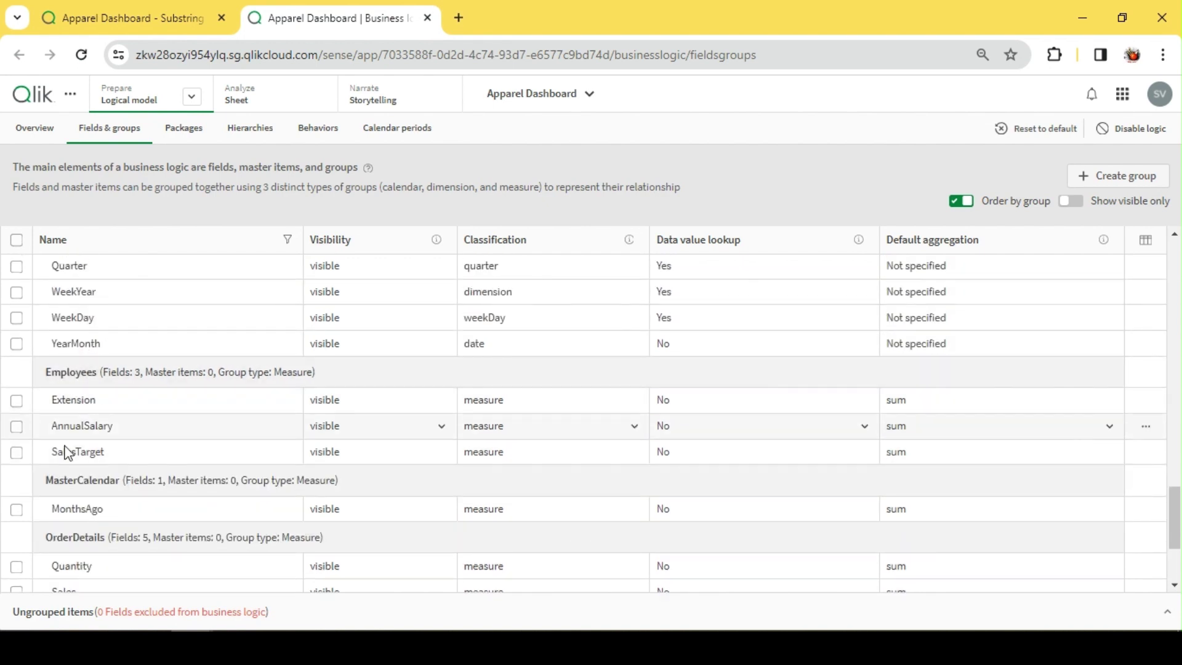
{"action": "scroll", "coordinate": [145, 409], "scroll_direction": "down", "scroll_amount": 3}
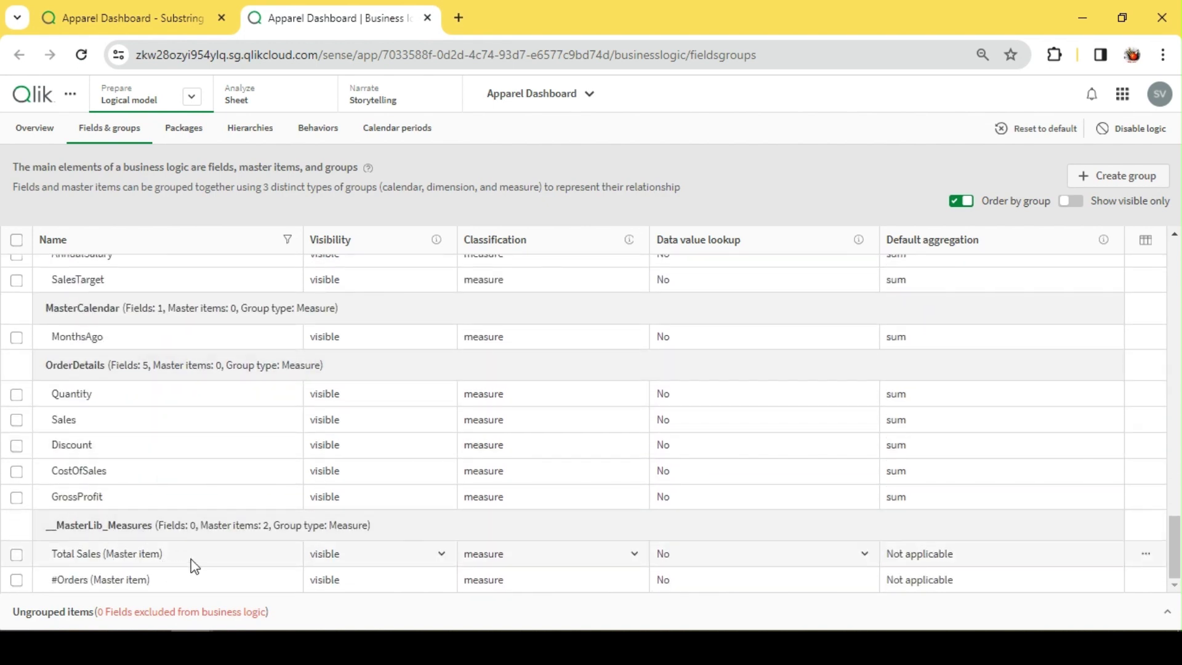
{"action": "scroll", "coordinate": [120, 494], "scroll_direction": "up", "scroll_amount": 2}
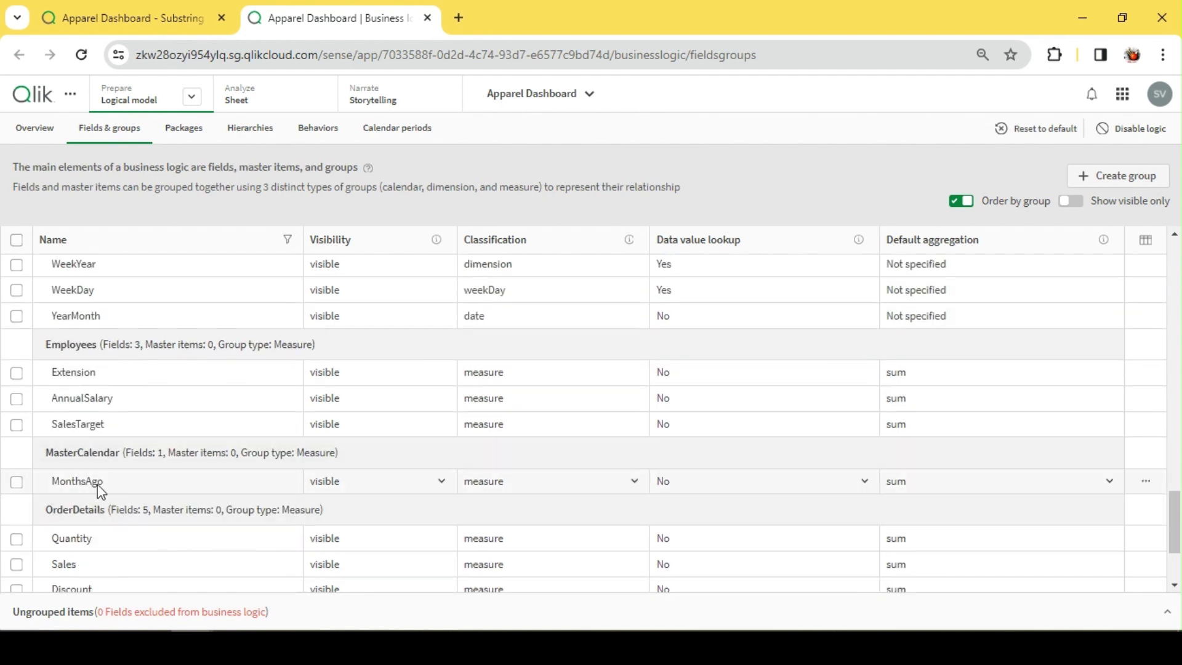
{"action": "scroll", "coordinate": [101, 493], "scroll_direction": "up", "scroll_amount": 2}
{"action": "scroll", "coordinate": [105, 562], "scroll_direction": "down", "scroll_amount": 2}
{"action": "scroll", "coordinate": [444, 493], "scroll_direction": "up", "scroll_amount": 5}
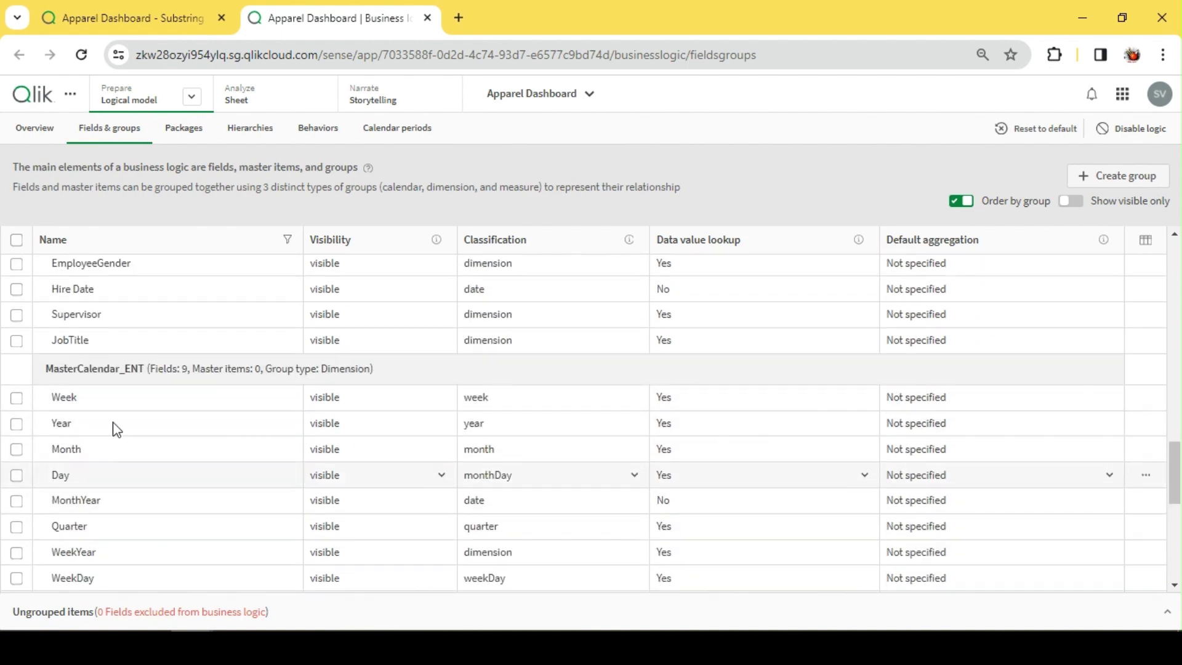
{"action": "scroll", "coordinate": [346, 413], "scroll_direction": "down", "scroll_amount": 5}
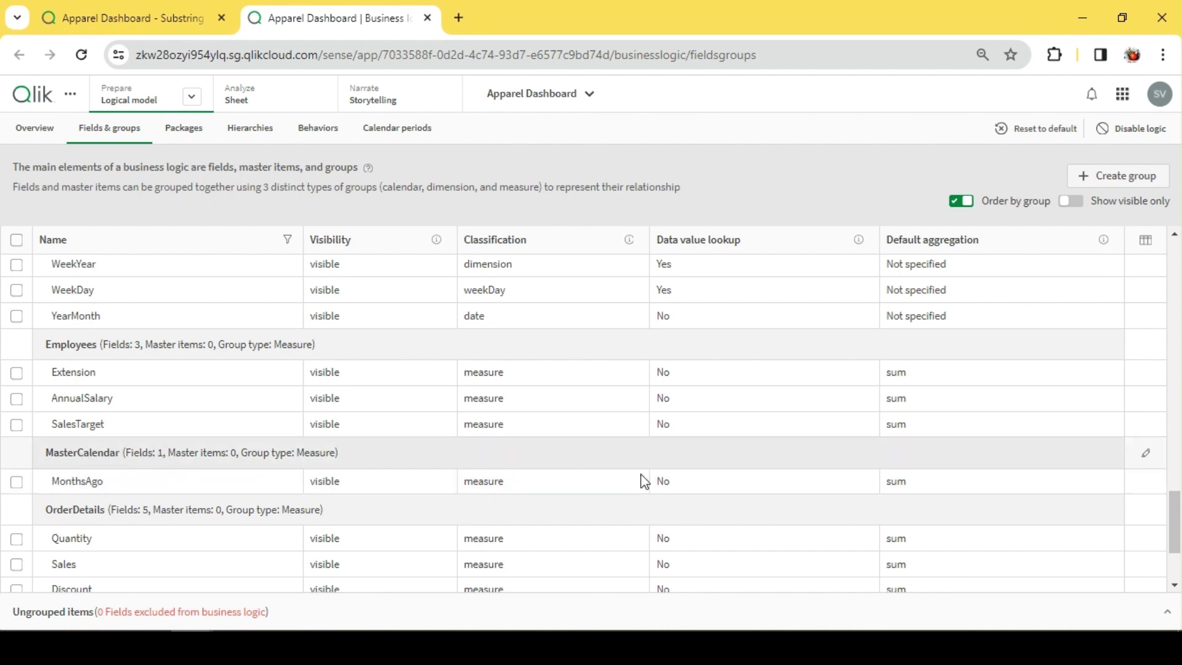
Ungroup MonthsAgo from its measure group
{"action": "left_click", "coordinate": [1145, 483]}
{"action": "left_click", "coordinate": [1086, 560]}
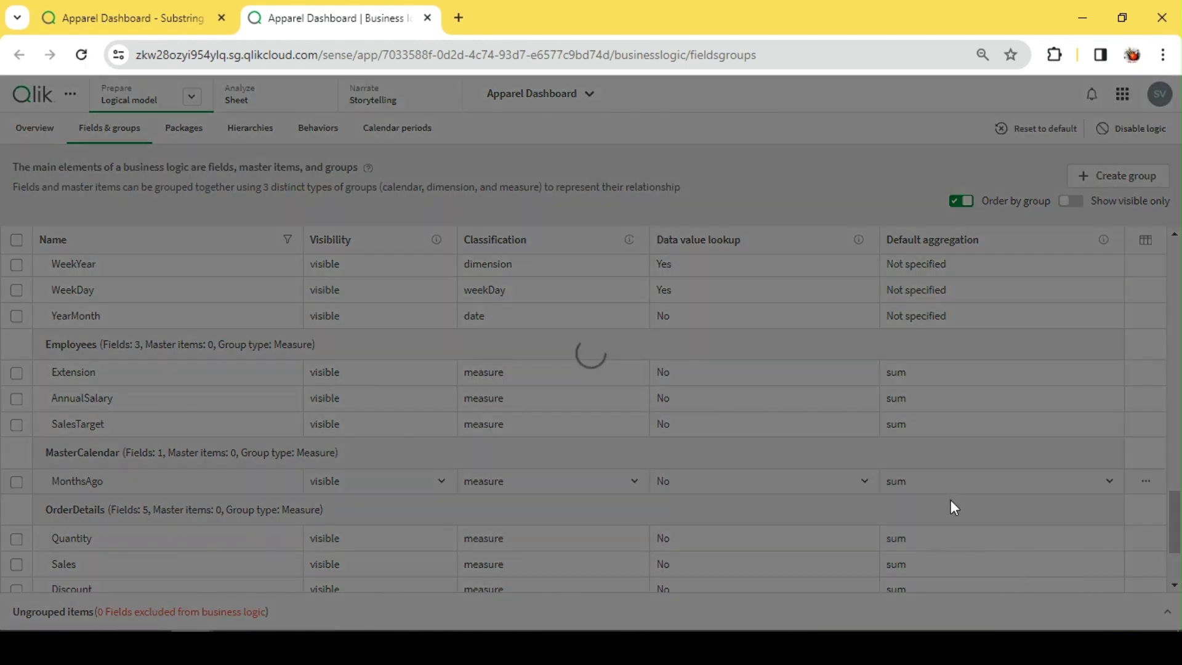
{"action": "scroll", "coordinate": [98, 406], "scroll_direction": "up", "scroll_amount": 5}
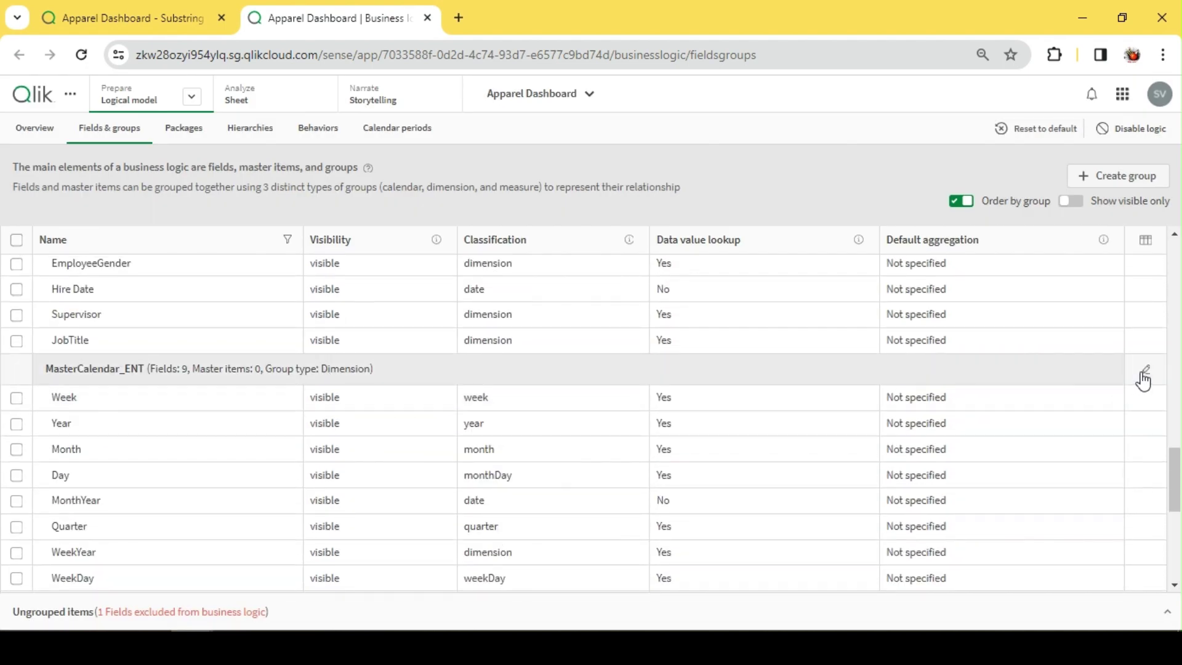
Rename MasterCalendar_ENT to MasterCalendar and add MonthsAgo to its fields
{"action": "left_click", "coordinate": [1144, 370]}
{"action": "left_click", "coordinate": [516, 195]}
{"action": "key", "text": "BackSpace"}
{"action": "key", "text": "BackSpace"}
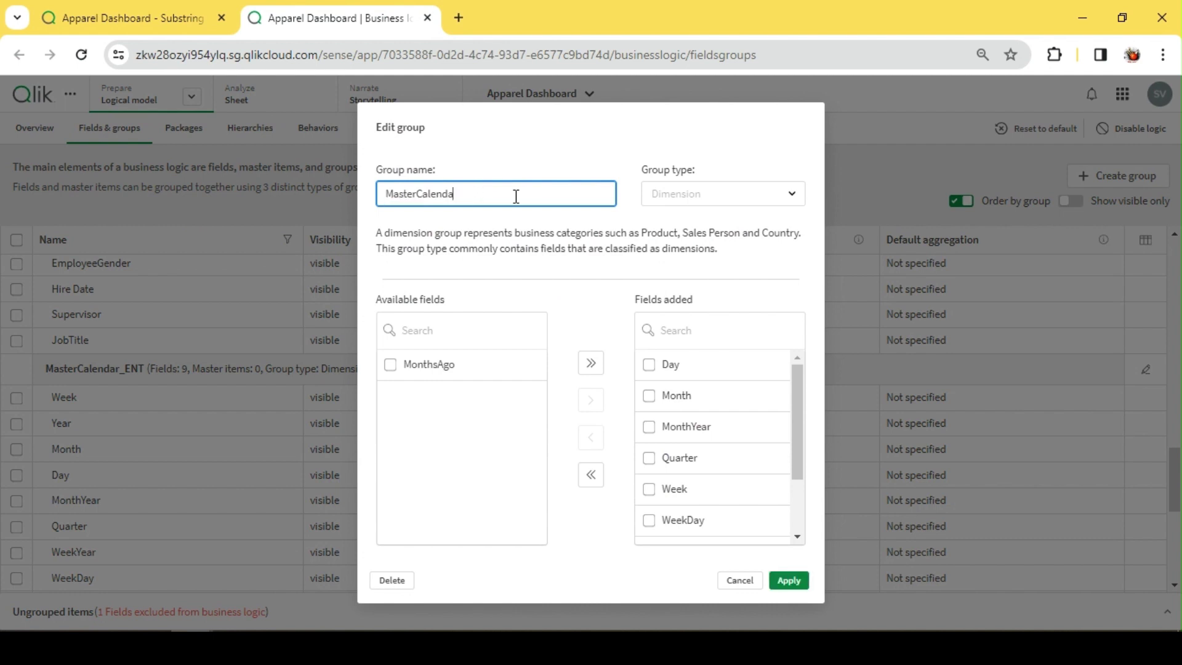
{"action": "left_click", "coordinate": [391, 376]}
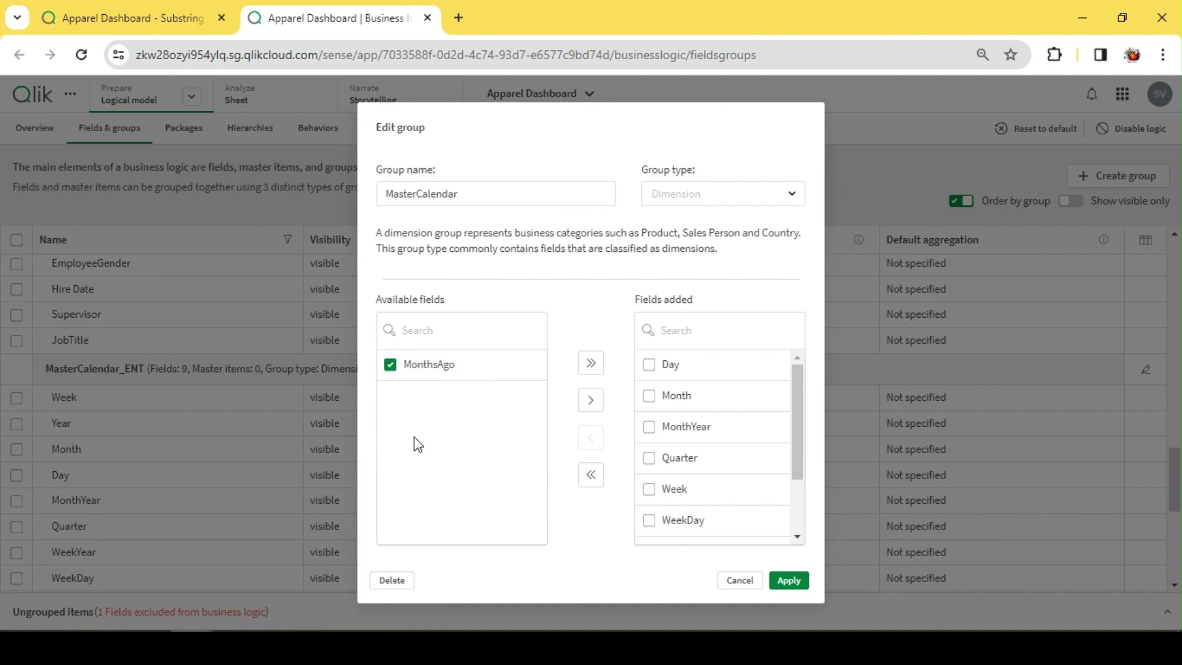
{"action": "left_click", "coordinate": [588, 408]}
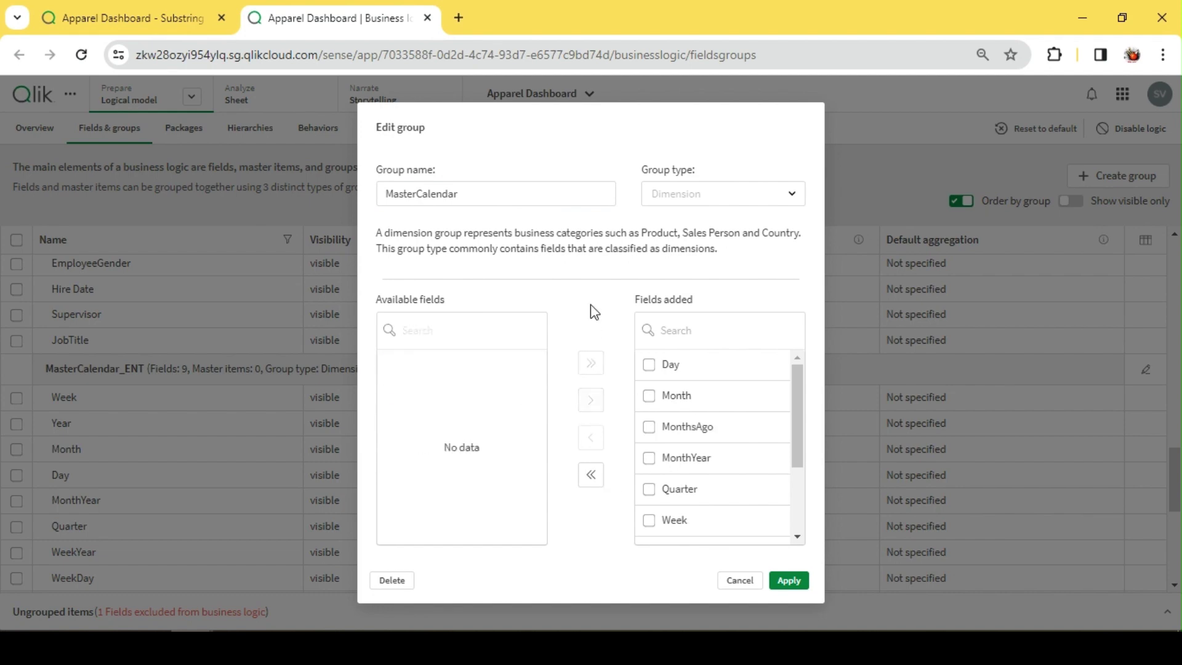
{"action": "left_click", "coordinate": [789, 581]}
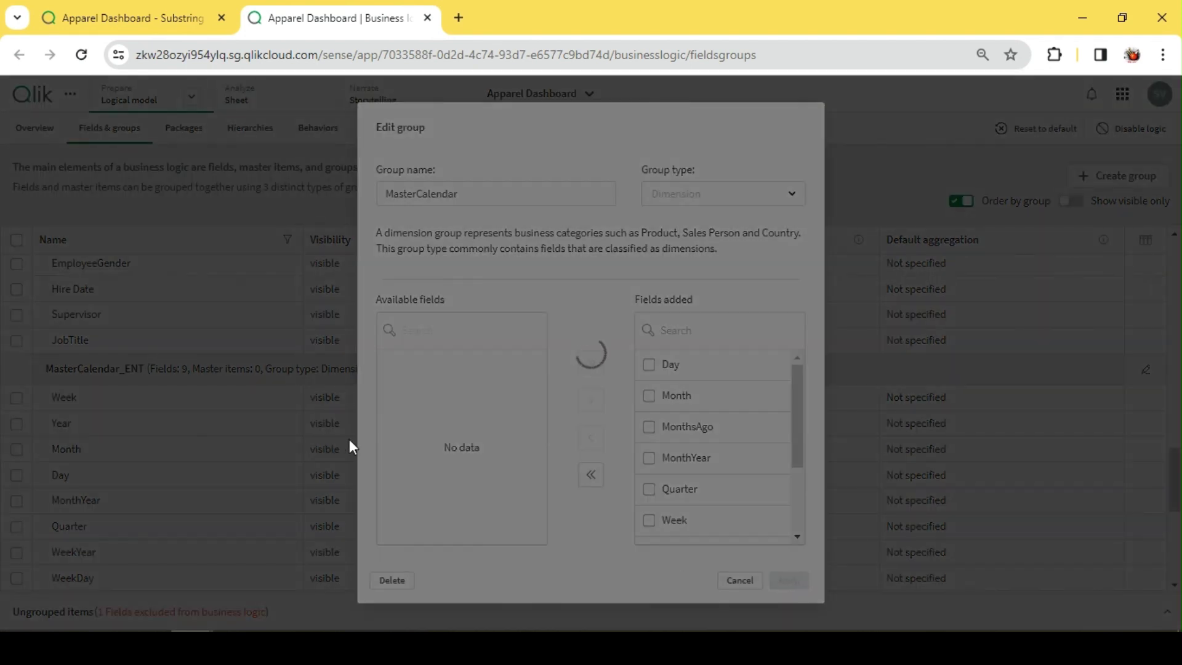
Set MonthsAgo's classification to month and its default aggregation to Not specified
{"action": "scroll", "coordinate": [243, 474], "scroll_direction": "down", "scroll_amount": 3}
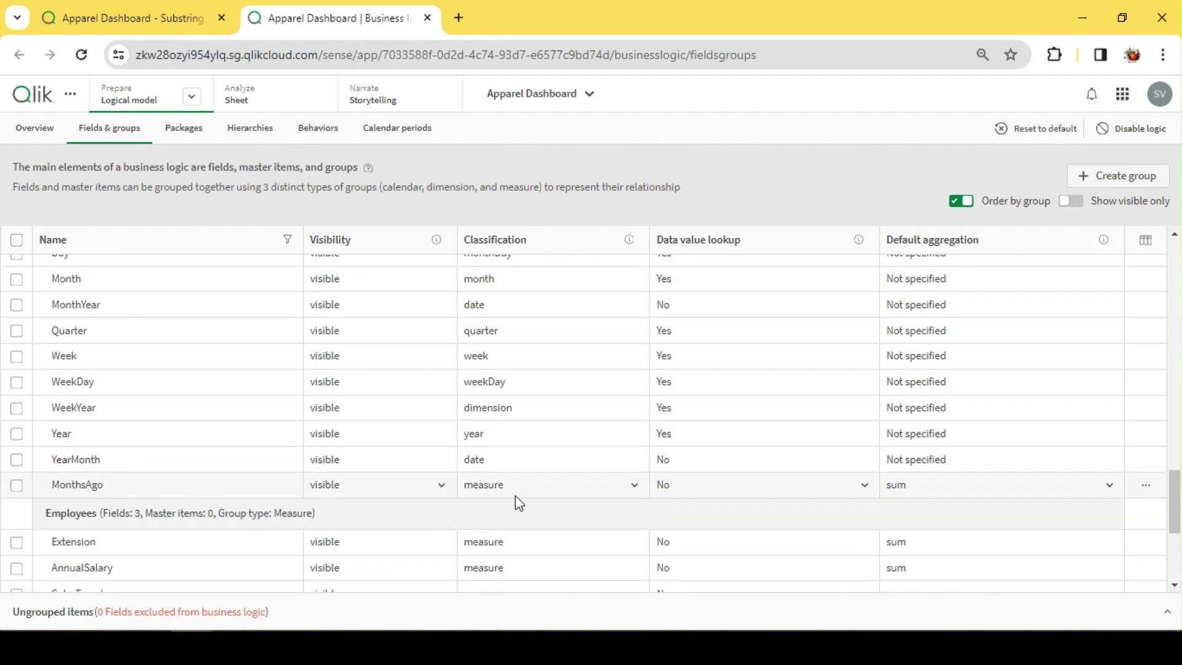
{"action": "left_click", "coordinate": [634, 494]}
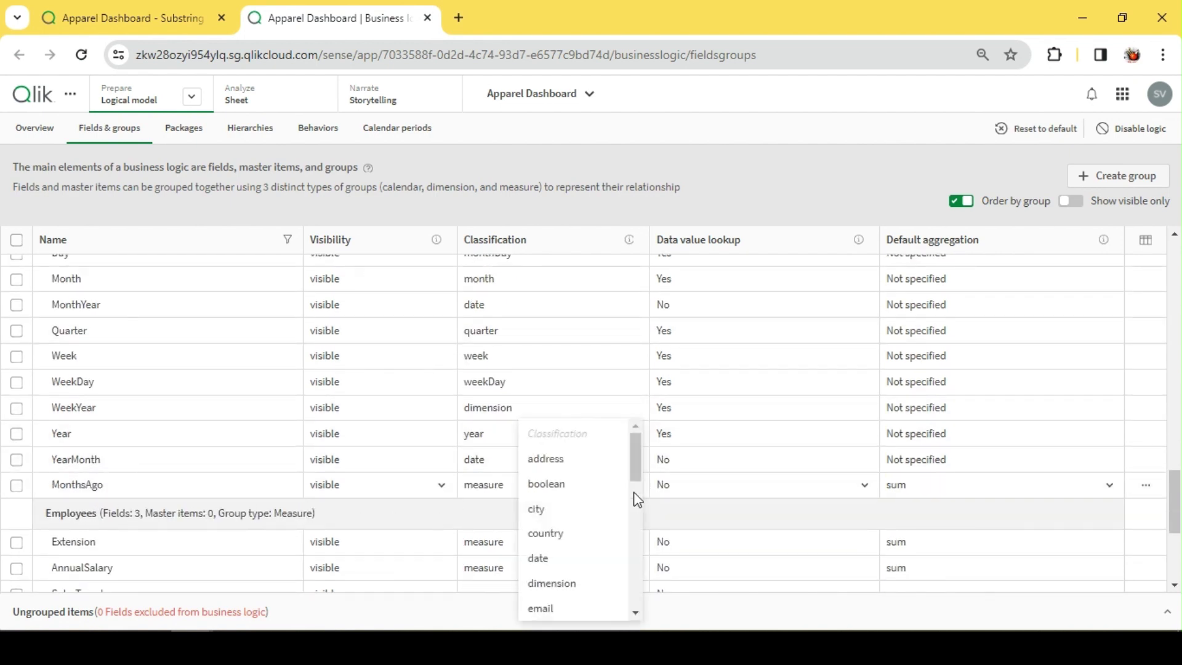
{"action": "scroll", "coordinate": [606, 520], "scroll_direction": "down", "scroll_amount": 3}
{"action": "scroll", "coordinate": [603, 531], "scroll_direction": "down", "scroll_amount": 3}
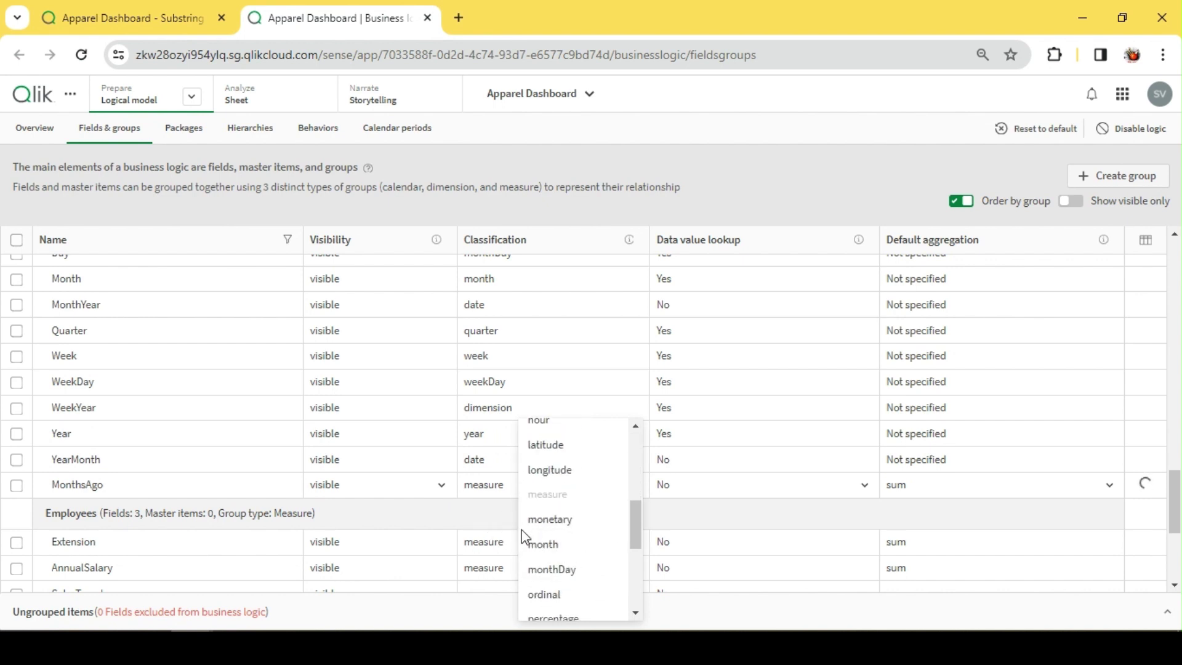
{"action": "left_click", "coordinate": [542, 543]}
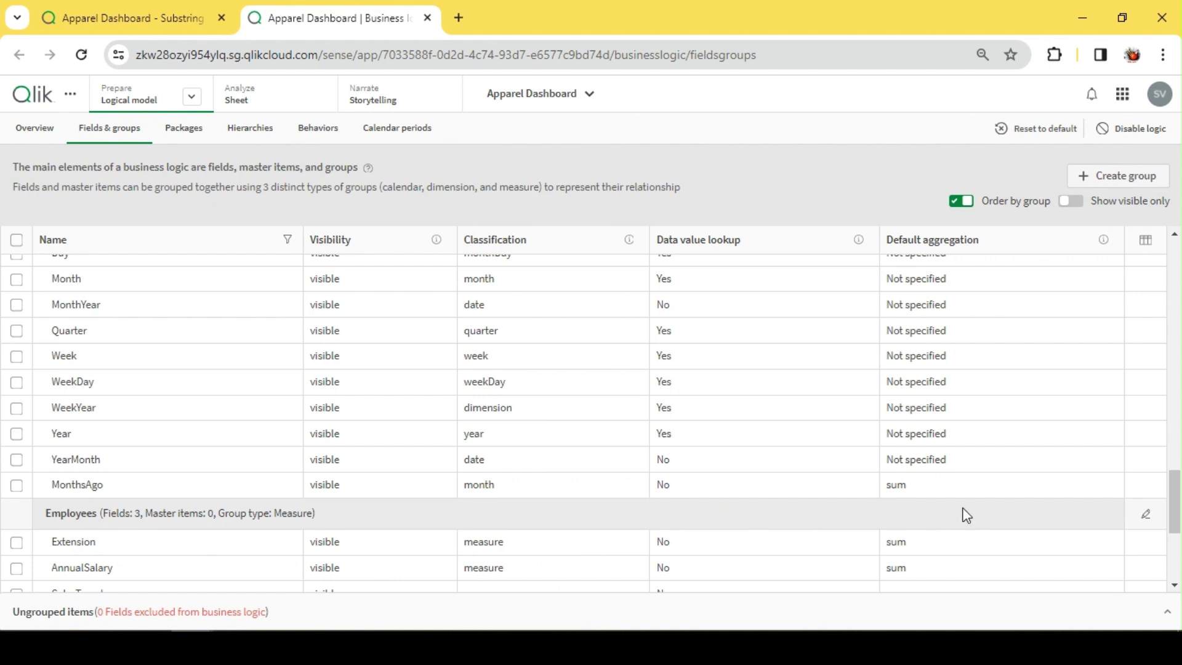
{"action": "left_click", "coordinate": [1111, 487]}
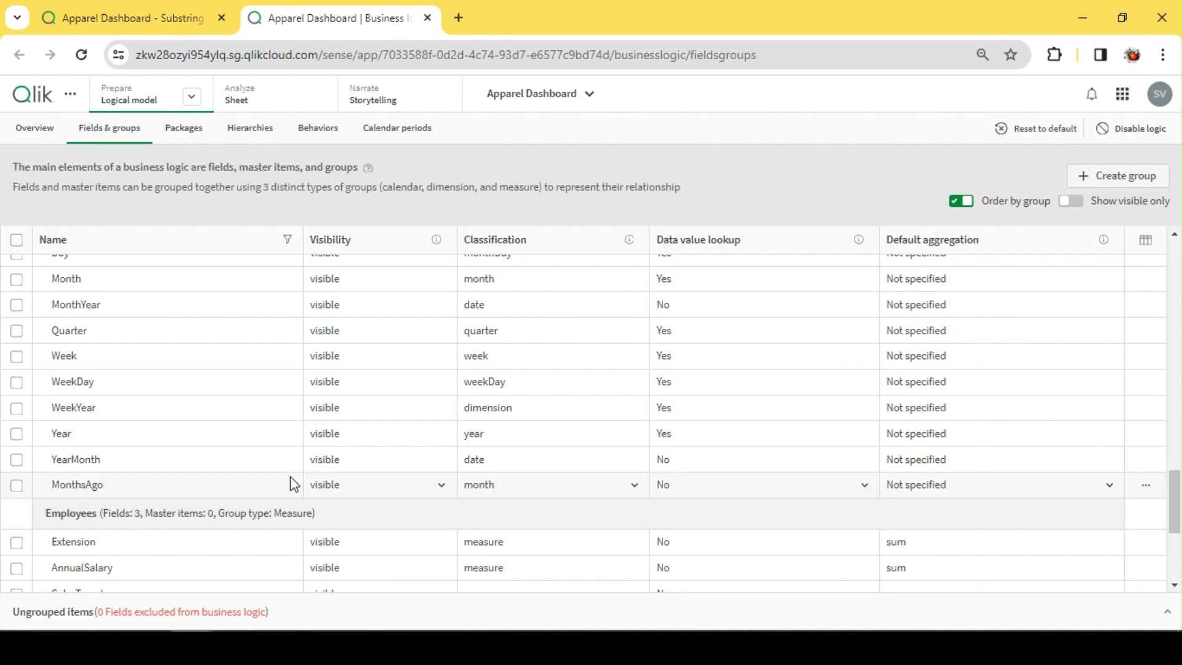
{"action": "scroll", "coordinate": [293, 482], "scroll_direction": "up", "scroll_amount": 10}
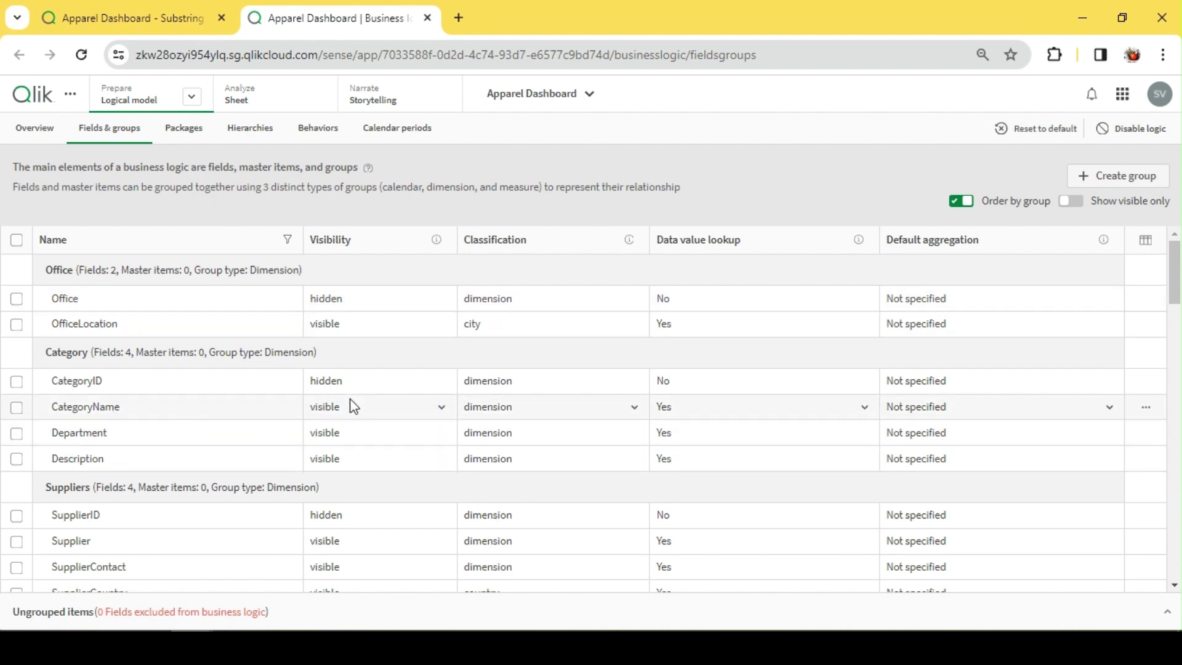
{"action": "left_click", "coordinate": [439, 407]}
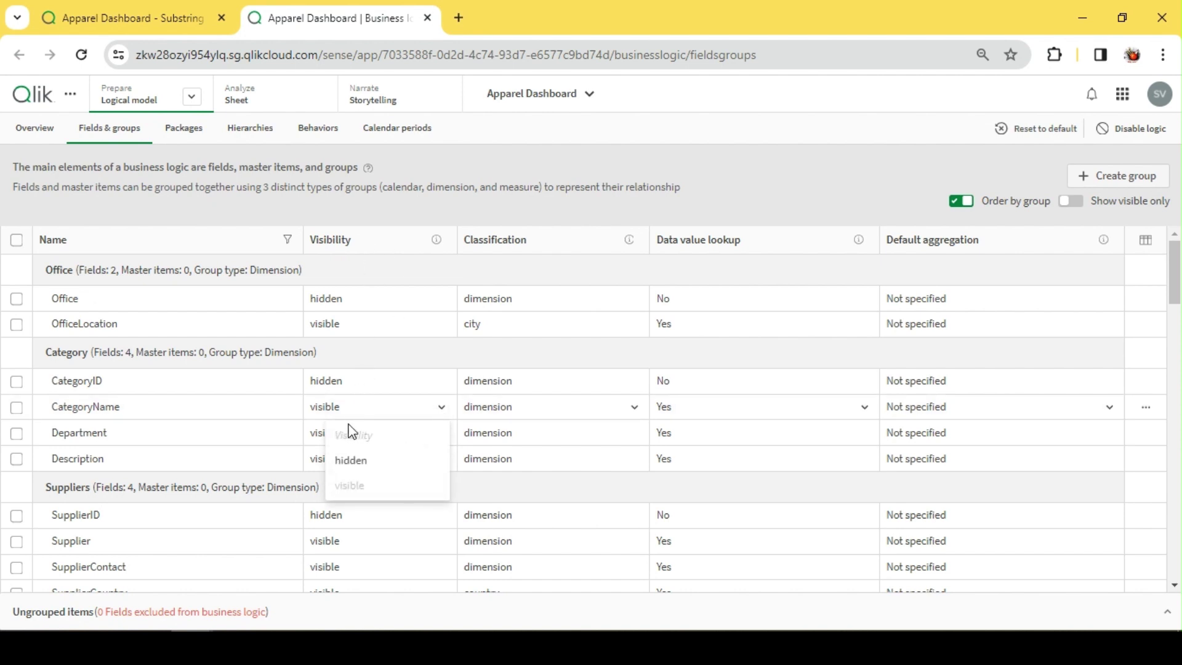
{"action": "left_click", "coordinate": [537, 405]}
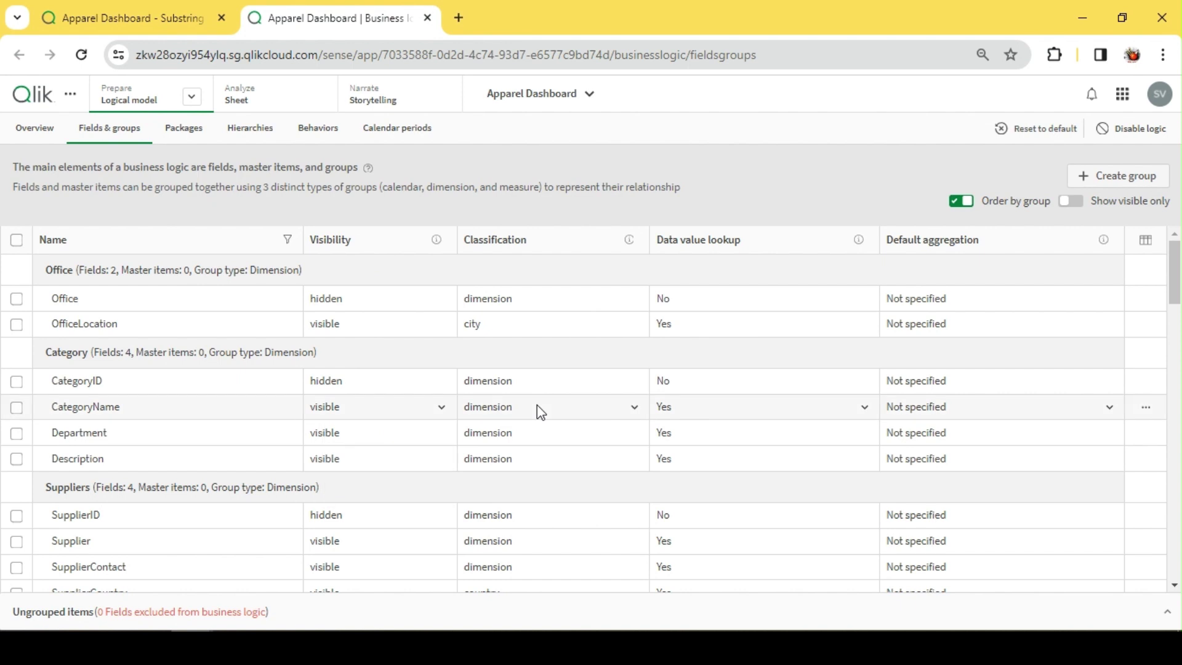
{"action": "left_click", "coordinate": [630, 412]}
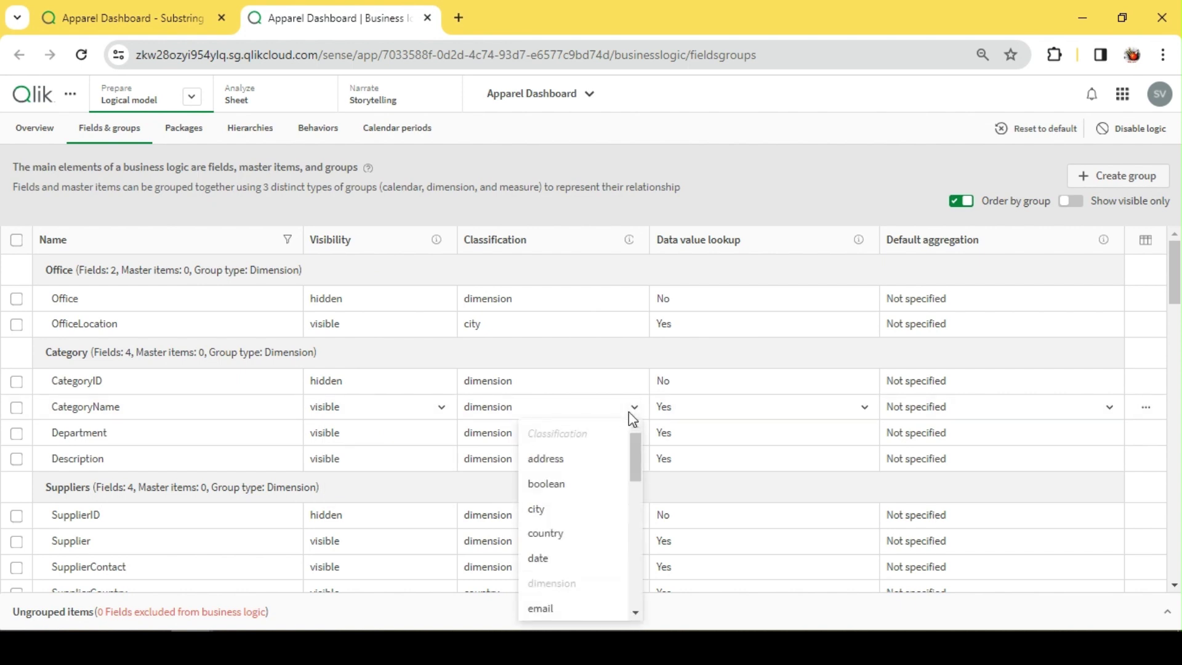
{"action": "scroll", "coordinate": [616, 511], "scroll_direction": "down", "scroll_amount": 8}
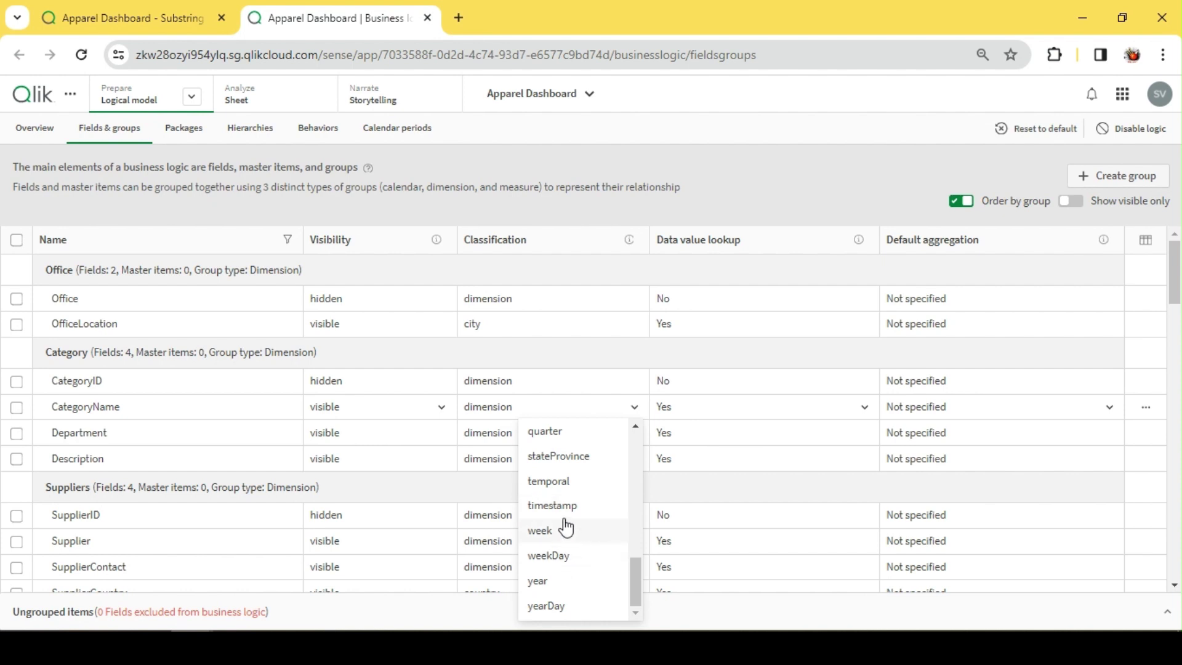
{"action": "scroll", "coordinate": [563, 526], "scroll_direction": "up", "scroll_amount": 8}
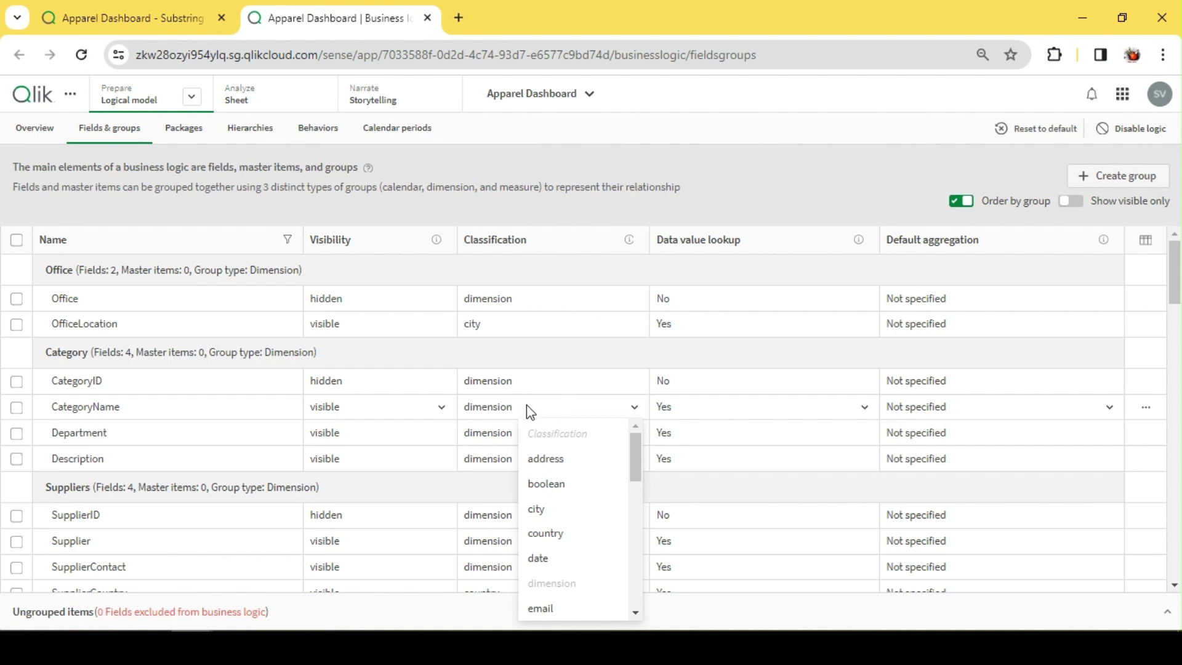
{"action": "key", "text": "Escape"}
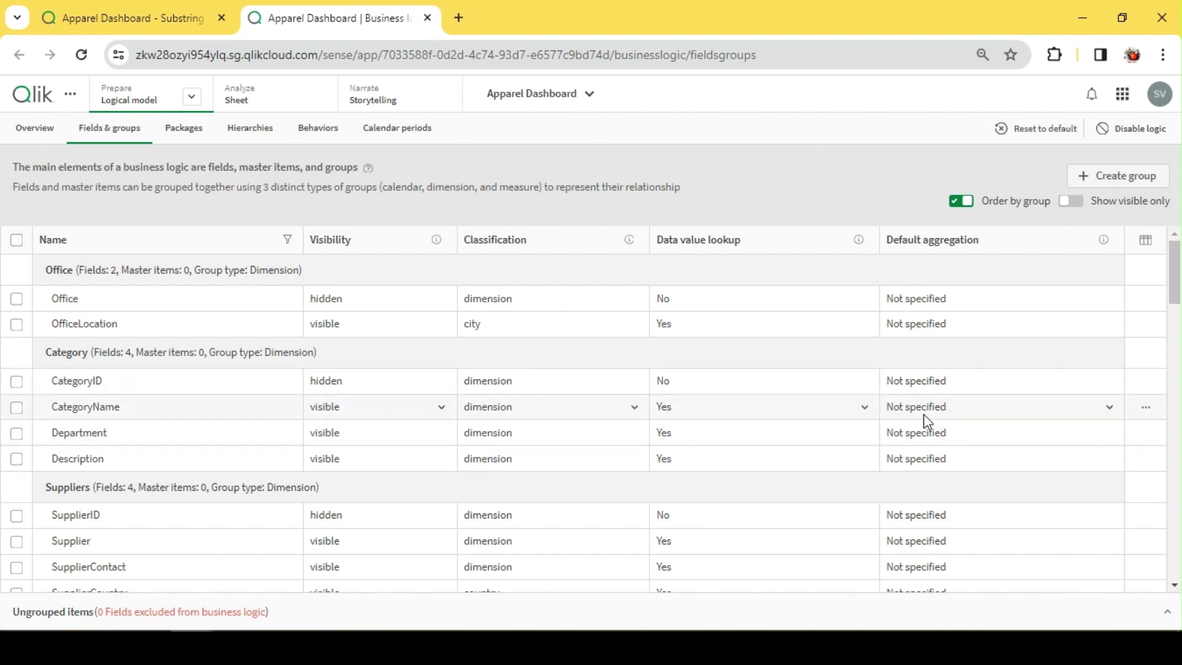
{"action": "scroll", "coordinate": [985, 416], "scroll_direction": "down", "scroll_amount": 20}
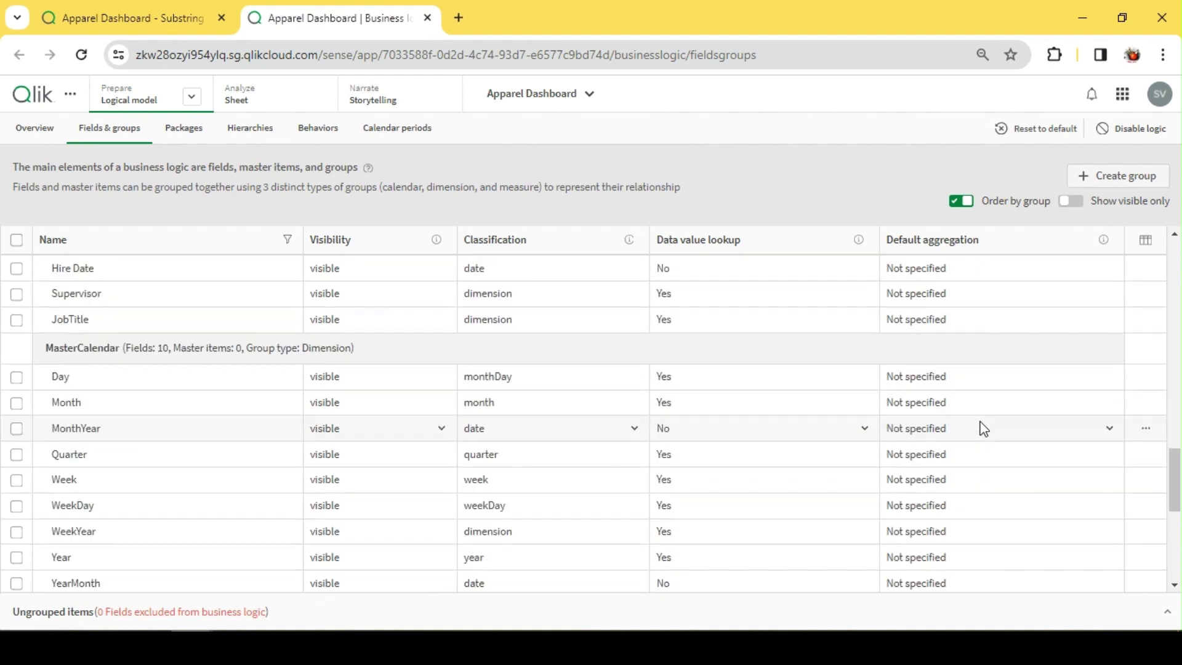
{"action": "scroll", "coordinate": [981, 430], "scroll_direction": "down", "scroll_amount": 3}
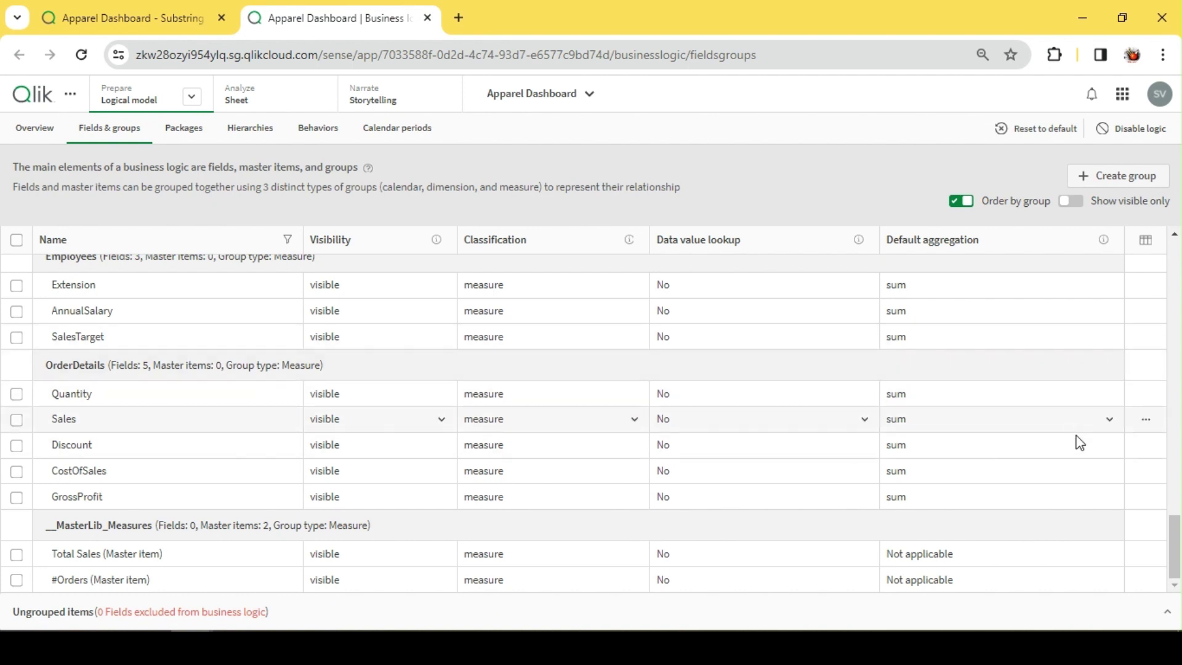
{"action": "left_click", "coordinate": [1110, 420]}
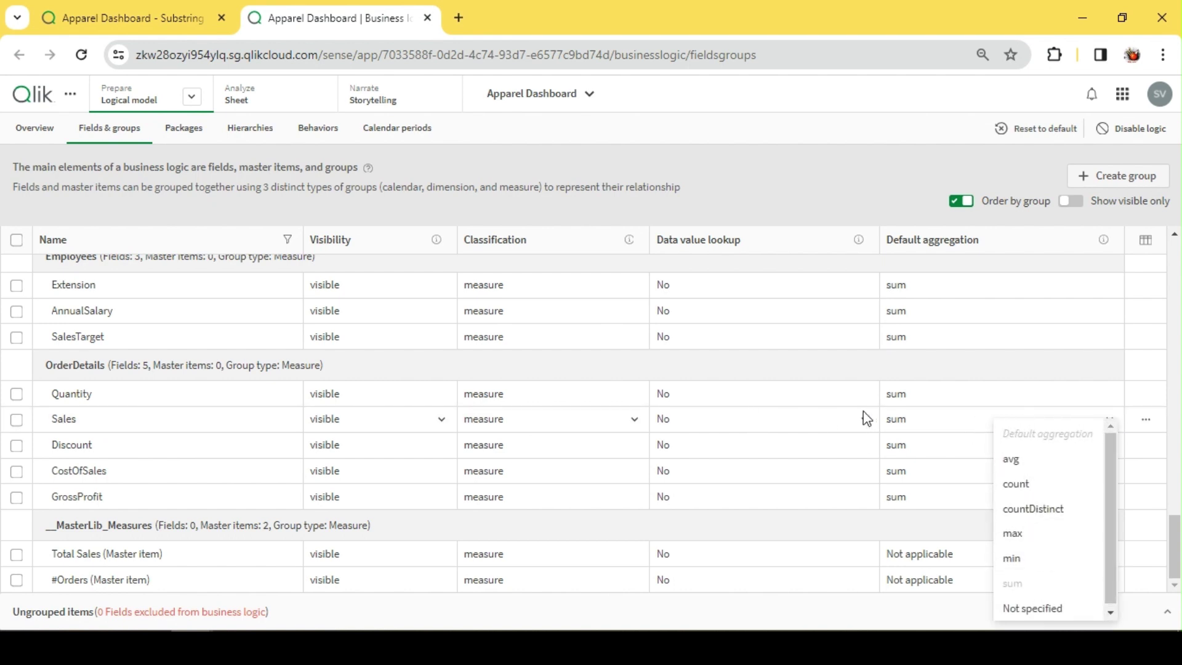
{"action": "left_click", "coordinate": [203, 424]}
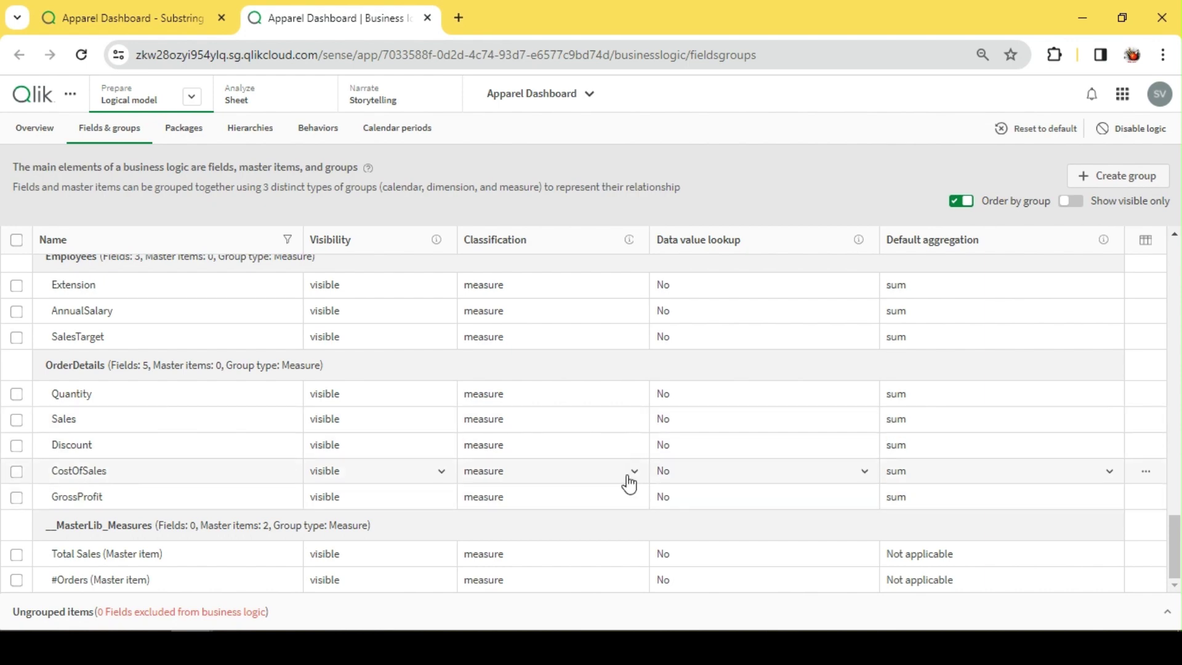
Find the Employees fields and ungroup Extension from the Employees group
{"action": "scroll", "coordinate": [570, 482], "scroll_direction": "up", "scroll_amount": 20}
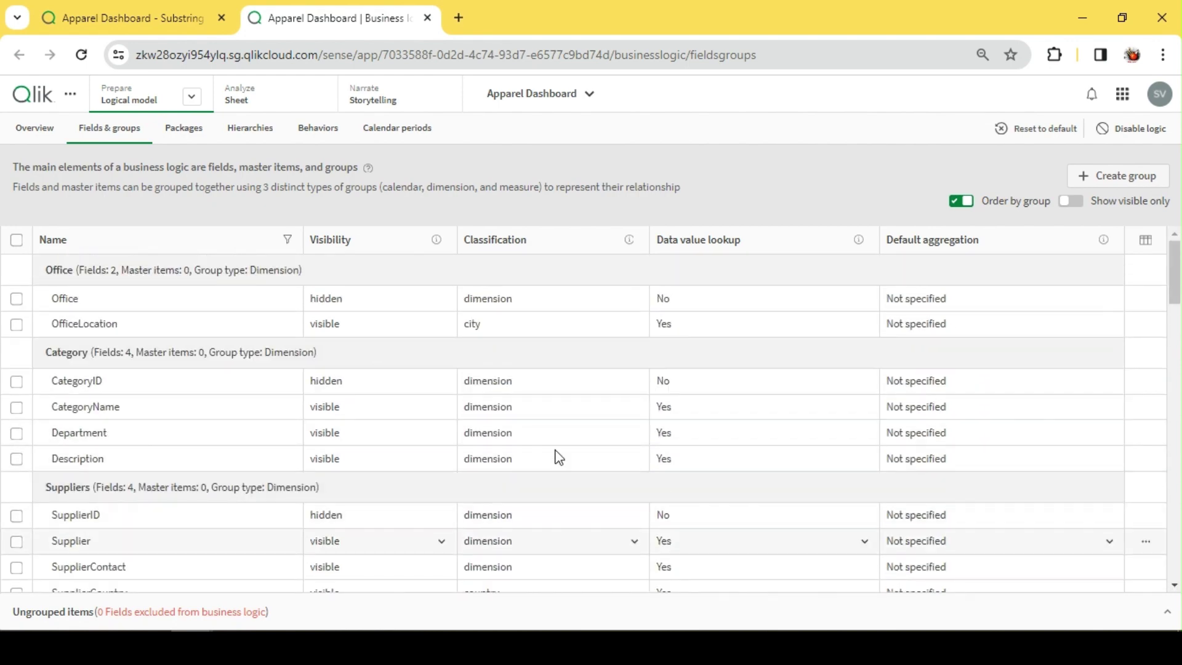
{"action": "scroll", "coordinate": [435, 446], "scroll_direction": "down", "scroll_amount": 5}
{"action": "scroll", "coordinate": [287, 399], "scroll_direction": "up", "scroll_amount": 5}
{"action": "scroll", "coordinate": [287, 399], "scroll_direction": "down", "scroll_amount": 15}
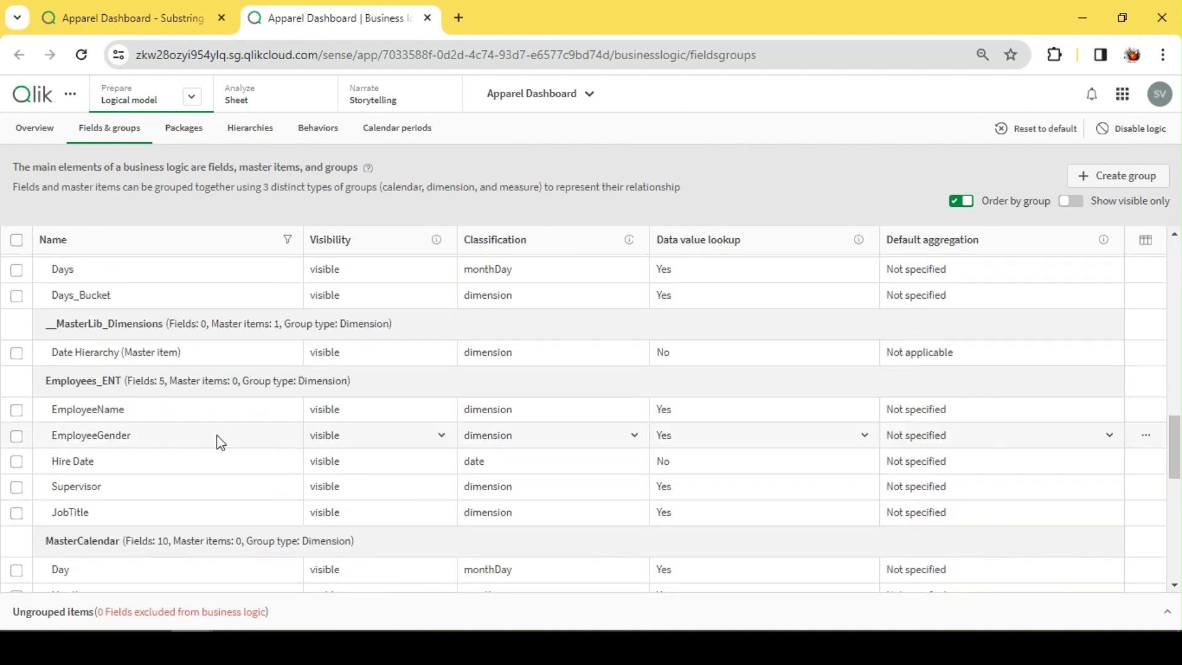
{"action": "scroll", "coordinate": [216, 438], "scroll_direction": "up", "scroll_amount": 2}
{"action": "scroll", "coordinate": [159, 520], "scroll_direction": "down", "scroll_amount": 4}
{"action": "scroll", "coordinate": [159, 516], "scroll_direction": "up", "scroll_amount": 2}
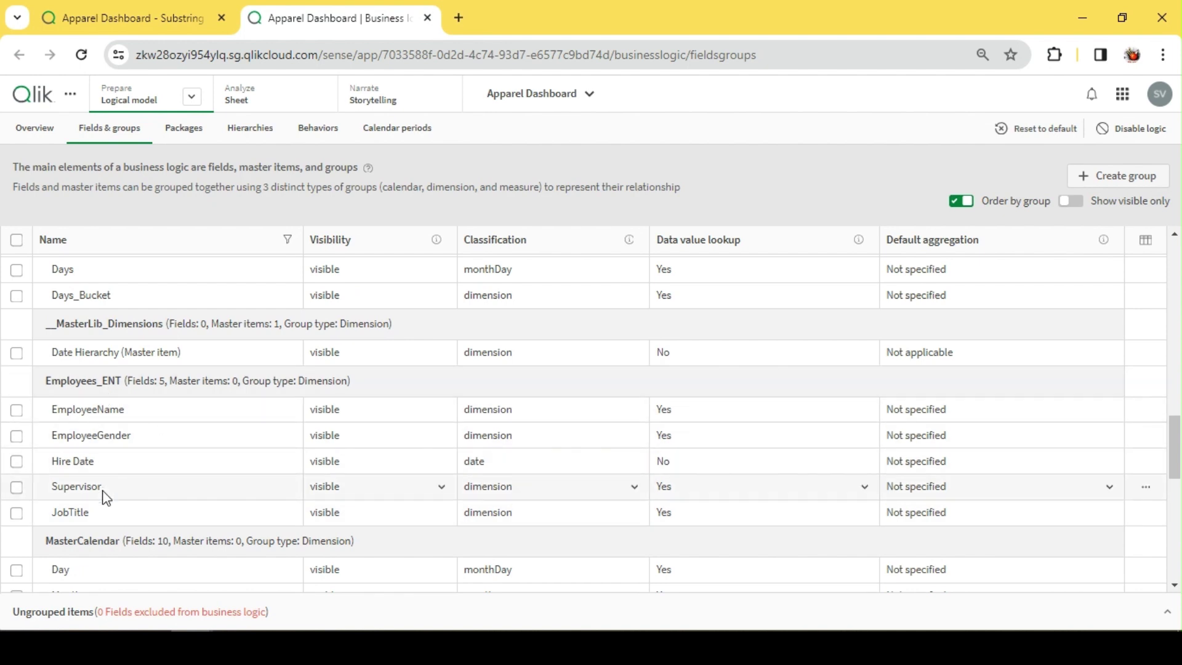
{"action": "scroll", "coordinate": [140, 385], "scroll_direction": "down", "scroll_amount": 7}
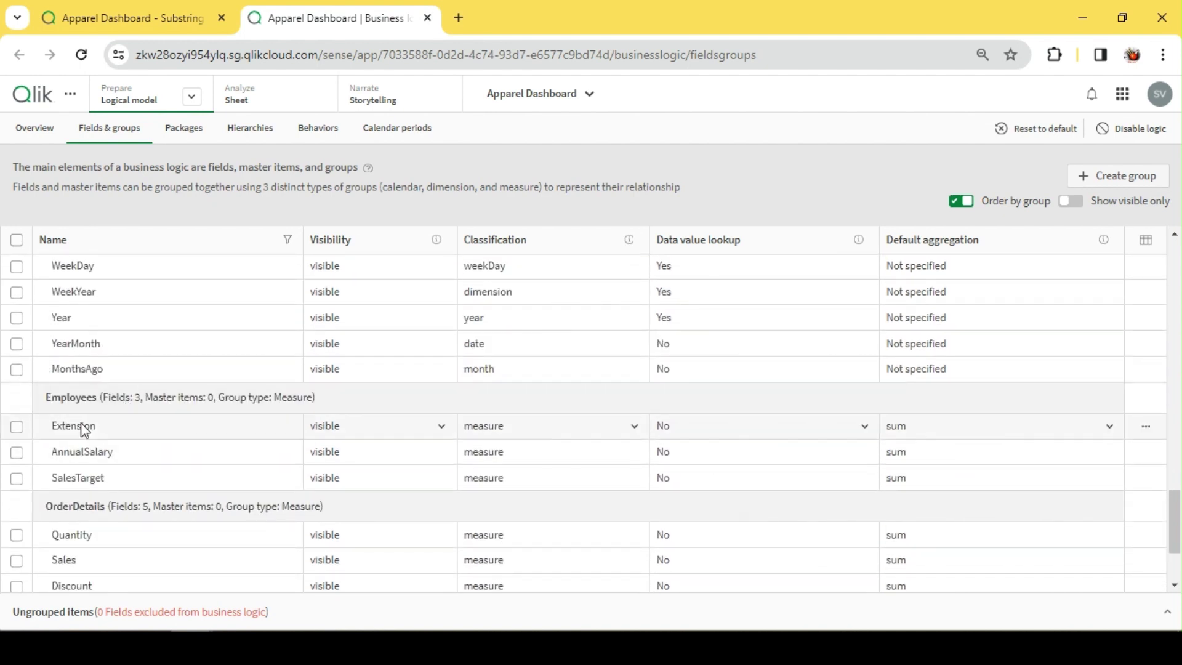
{"action": "left_click", "coordinate": [1145, 428]}
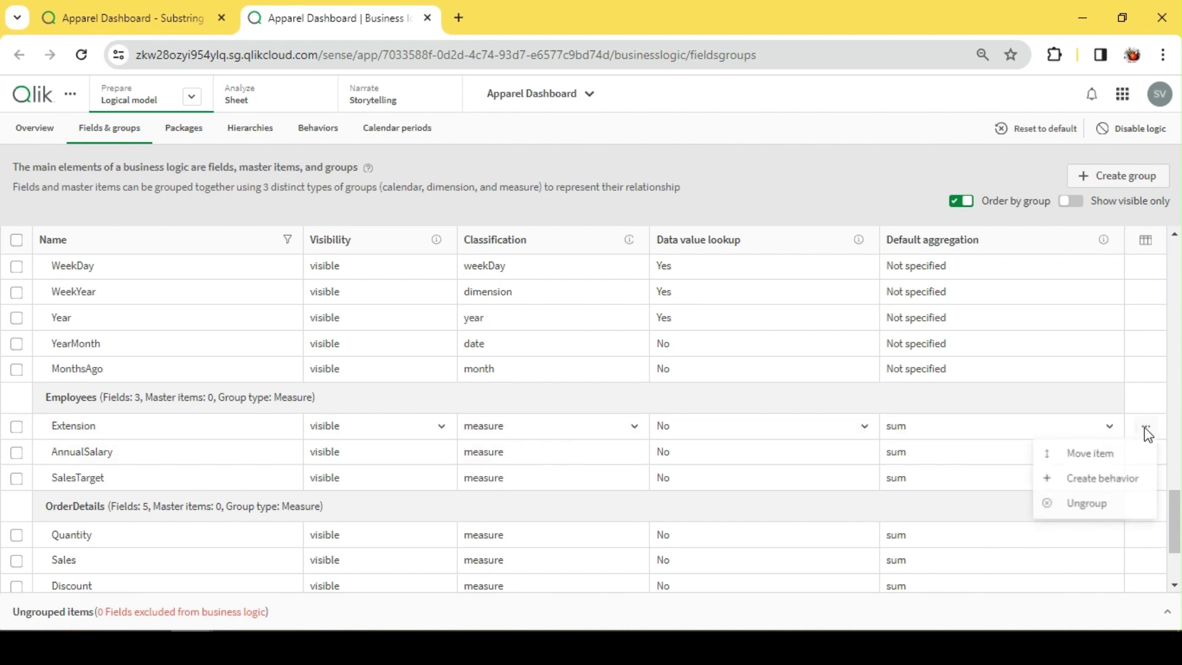
{"action": "left_click", "coordinate": [1092, 505]}
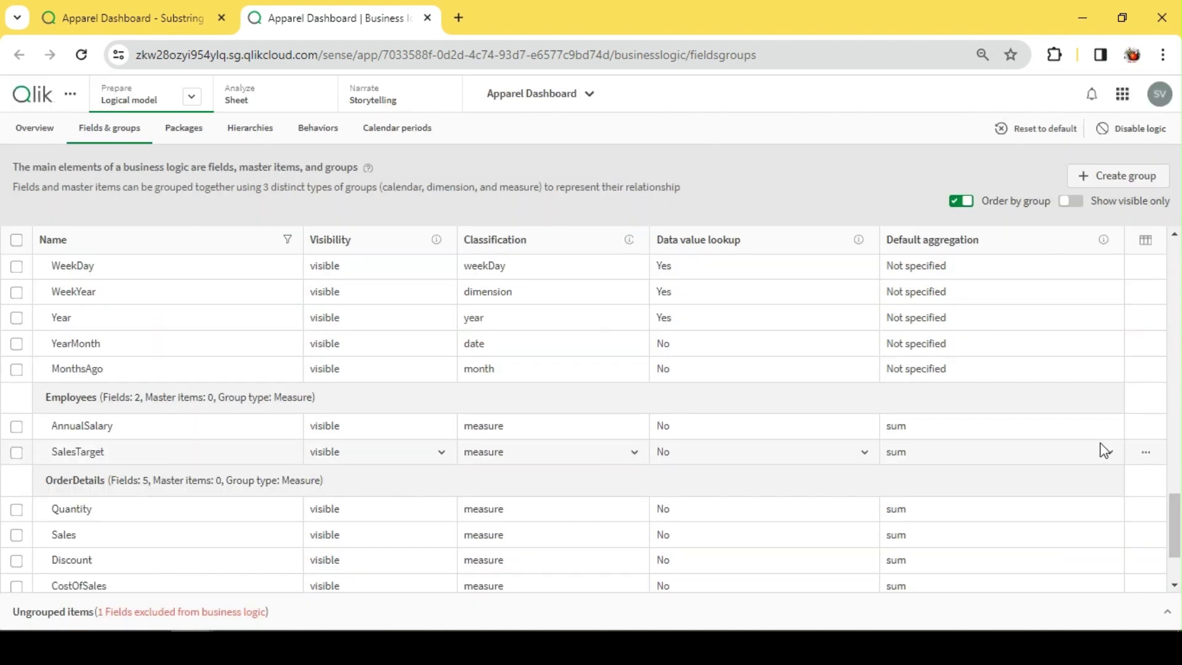
Ungroup AnnualSalary and SalesTarget from the Employees group as well
{"action": "left_click", "coordinate": [1146, 427]}
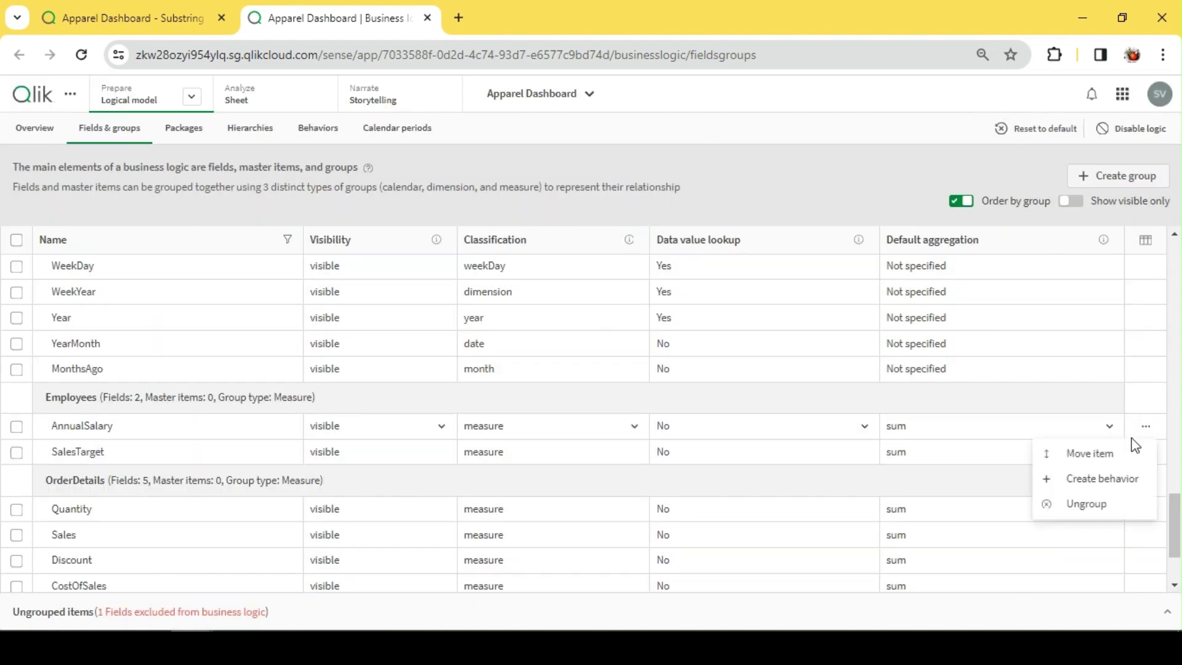
{"action": "left_click", "coordinate": [1092, 505]}
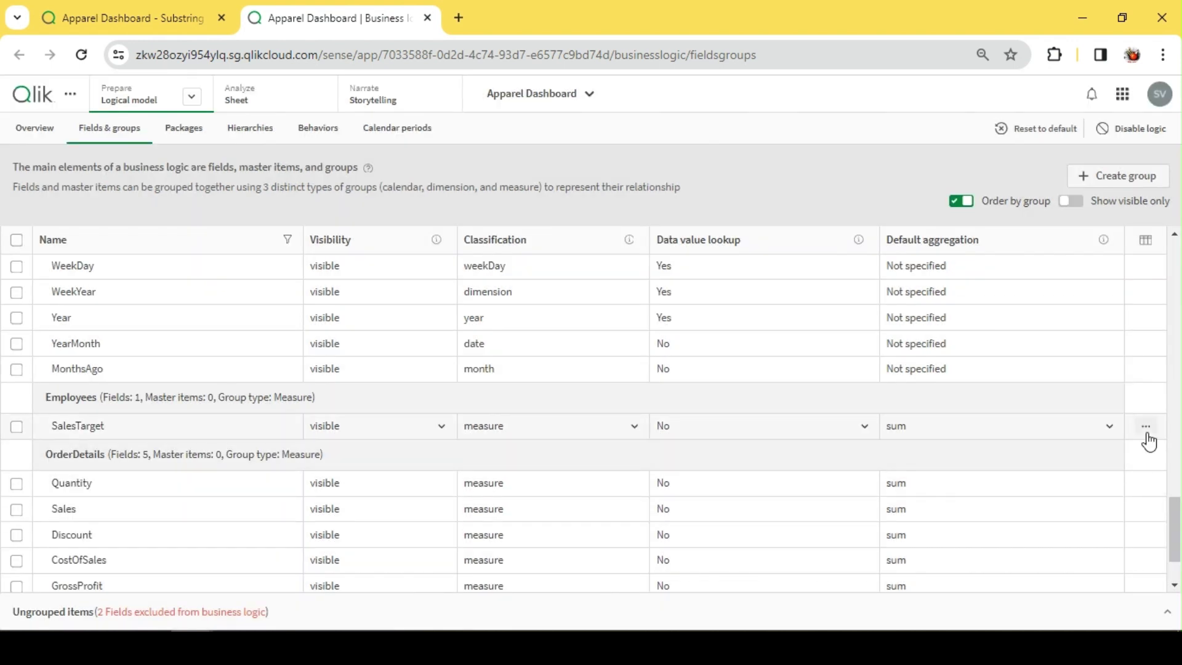
{"action": "left_click", "coordinate": [1146, 430]}
{"action": "left_click", "coordinate": [1093, 504]}
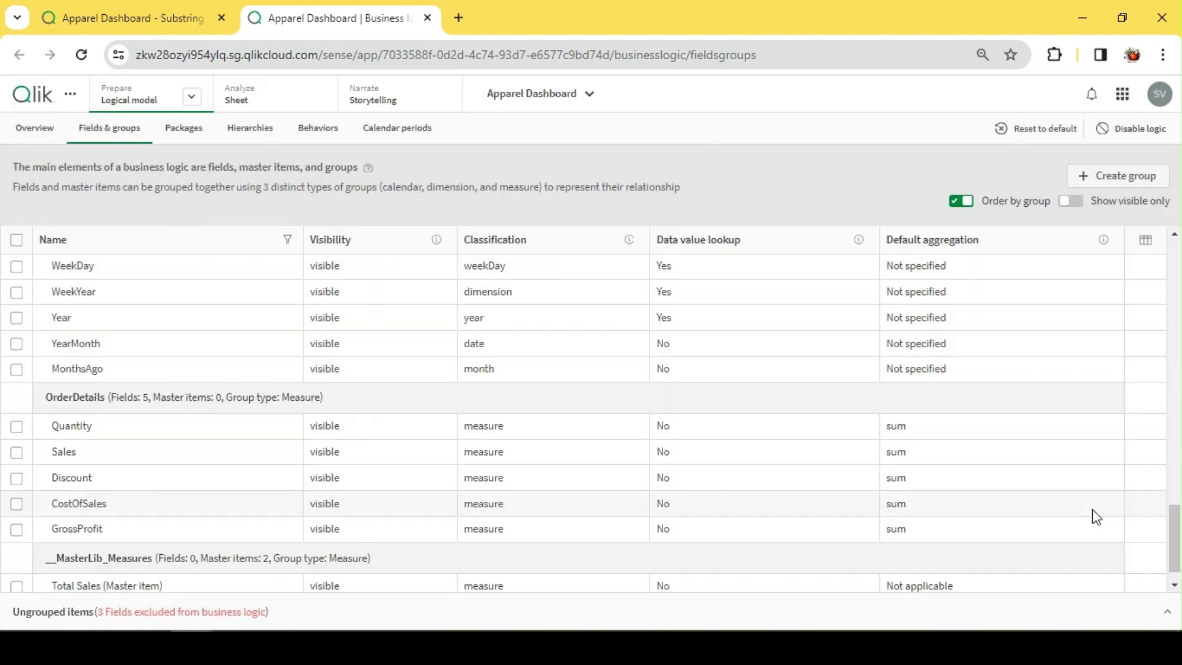
{"action": "scroll", "coordinate": [152, 416], "scroll_direction": "up", "scroll_amount": 2}
{"action": "scroll", "coordinate": [153, 417], "scroll_direction": "up", "scroll_amount": 5}
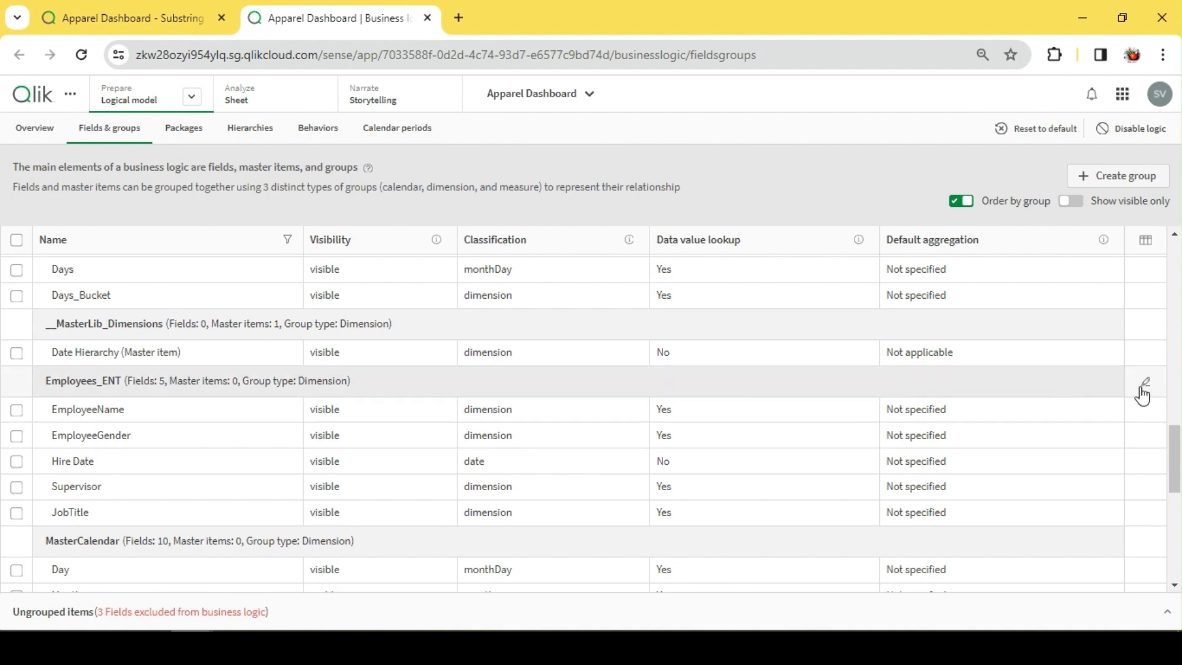
Rename the Employees_ENT group to Employees
{"action": "left_click", "coordinate": [1145, 385]}
{"action": "left_click", "coordinate": [484, 196]}
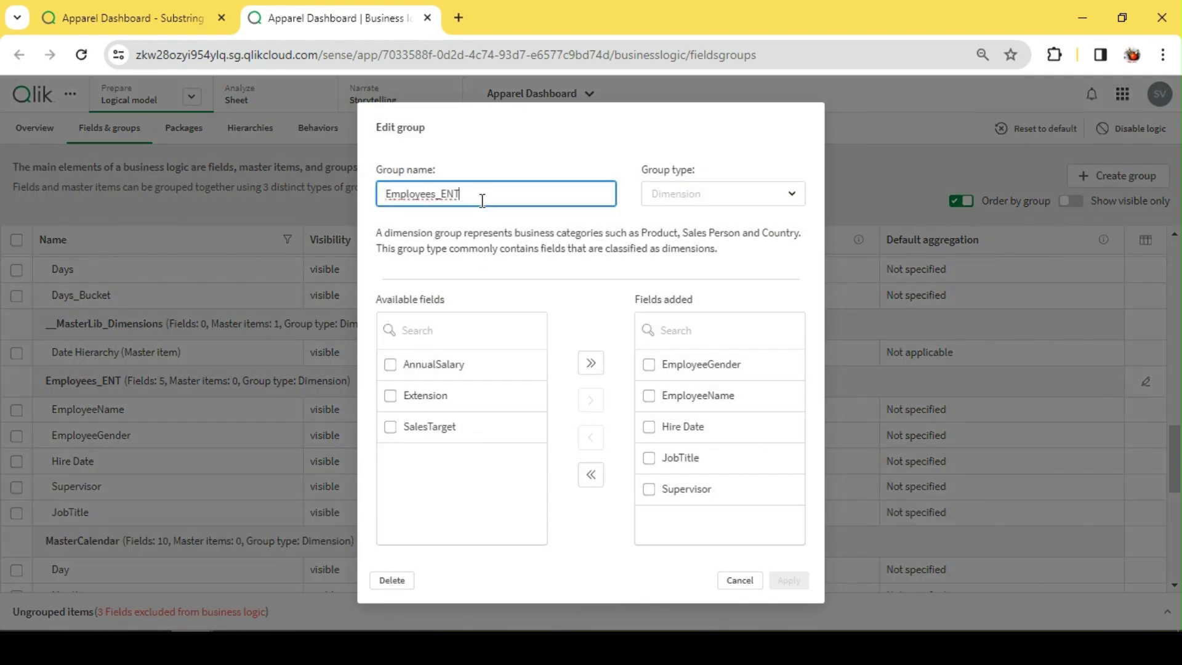
{"action": "key", "text": "BackSpace"}
{"action": "key", "text": "BackSpace"}
{"action": "key", "text": "BackSpace"}
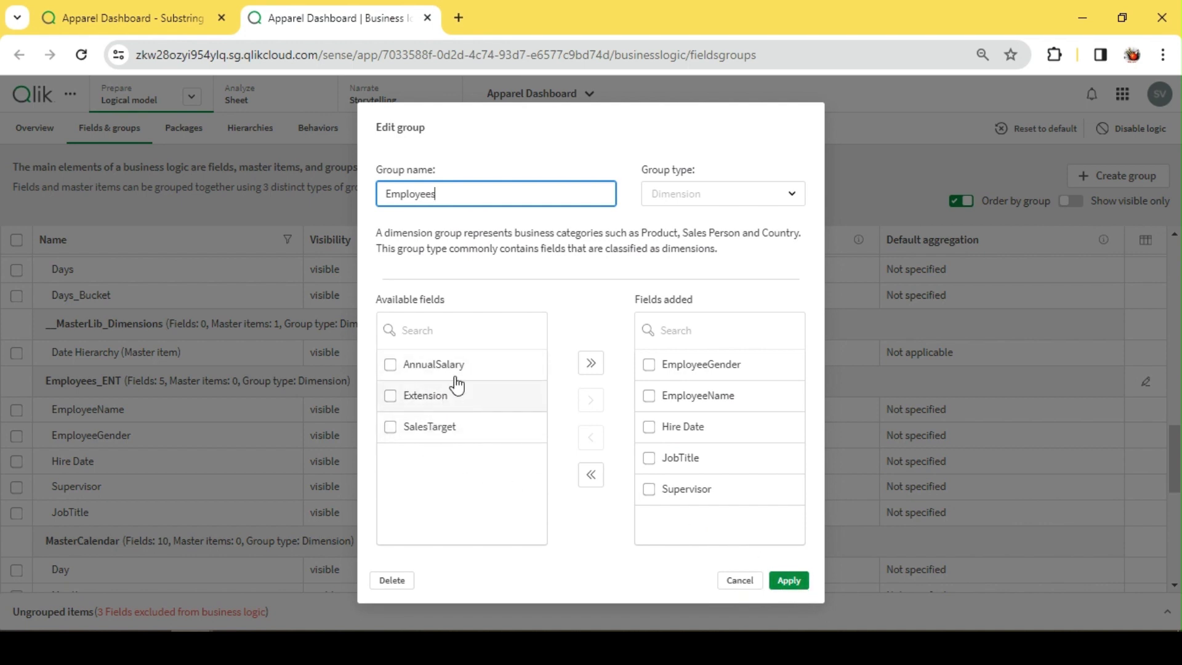
{"action": "left_click", "coordinate": [790, 581]}
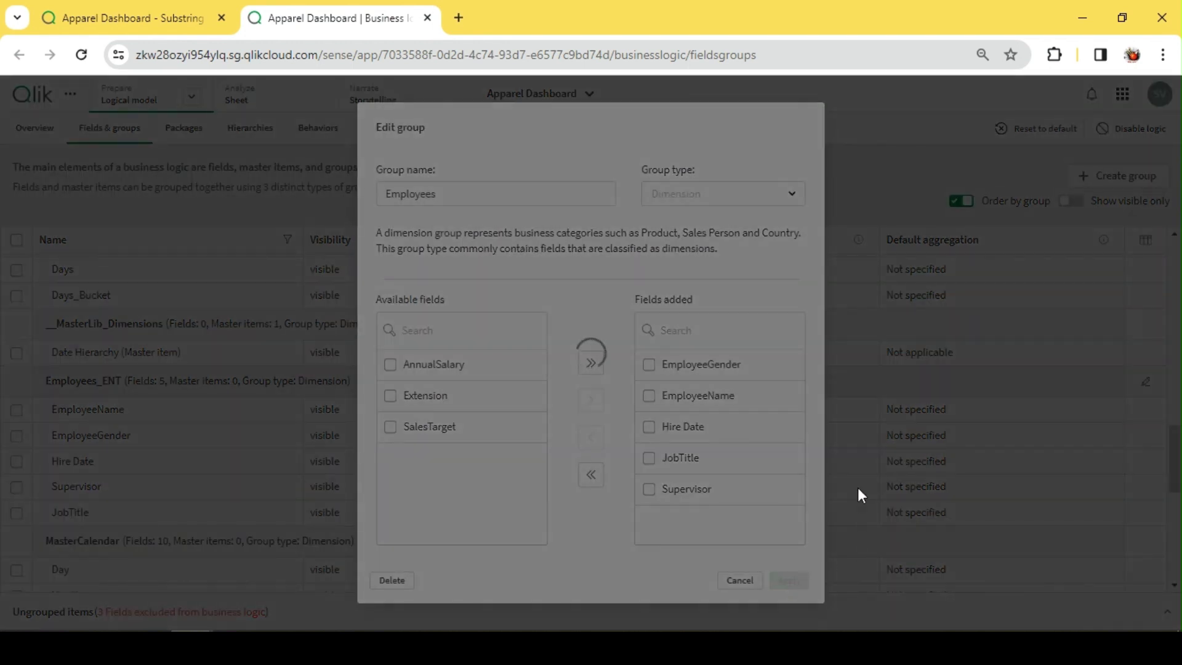
Add AnnualSalary and SalesTarget to the __MasterLib_Measures group
{"action": "scroll", "coordinate": [800, 493], "scroll_direction": "down", "scroll_amount": 5}
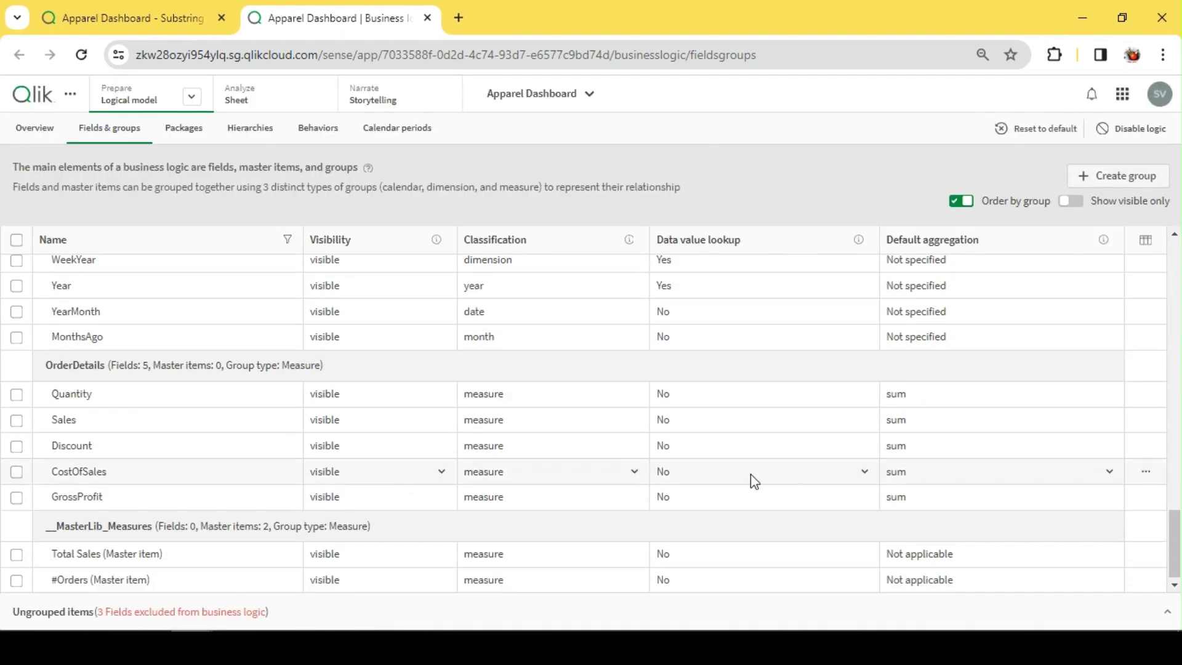
{"action": "left_click", "coordinate": [1146, 527]}
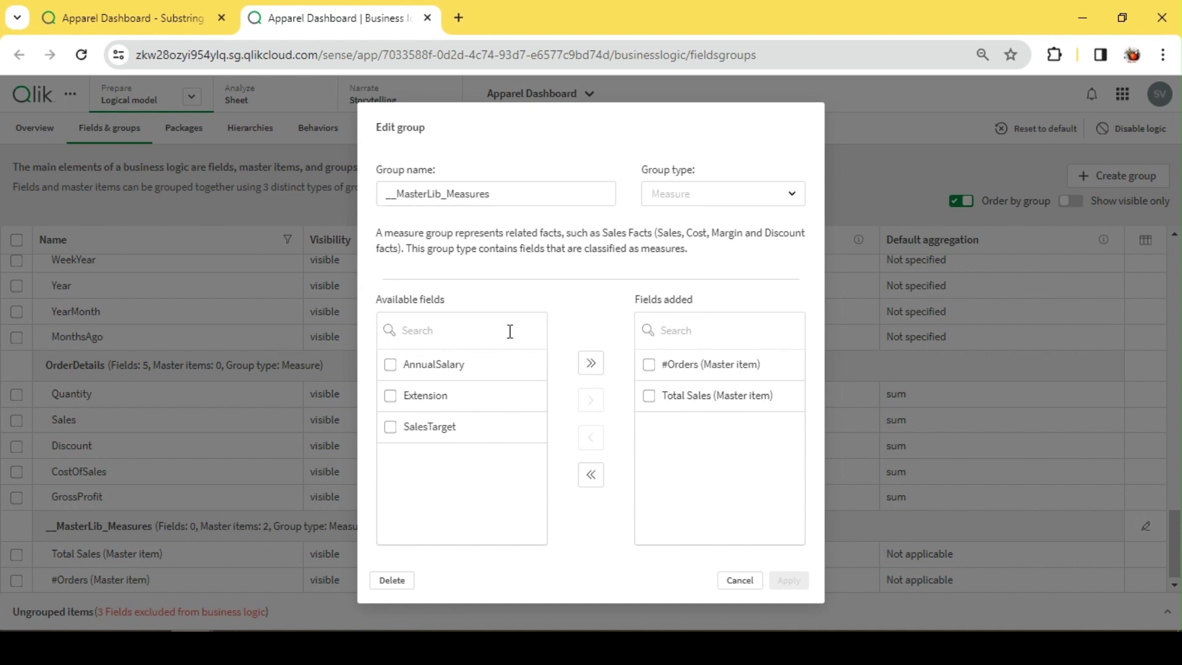
{"action": "left_click", "coordinate": [391, 366]}
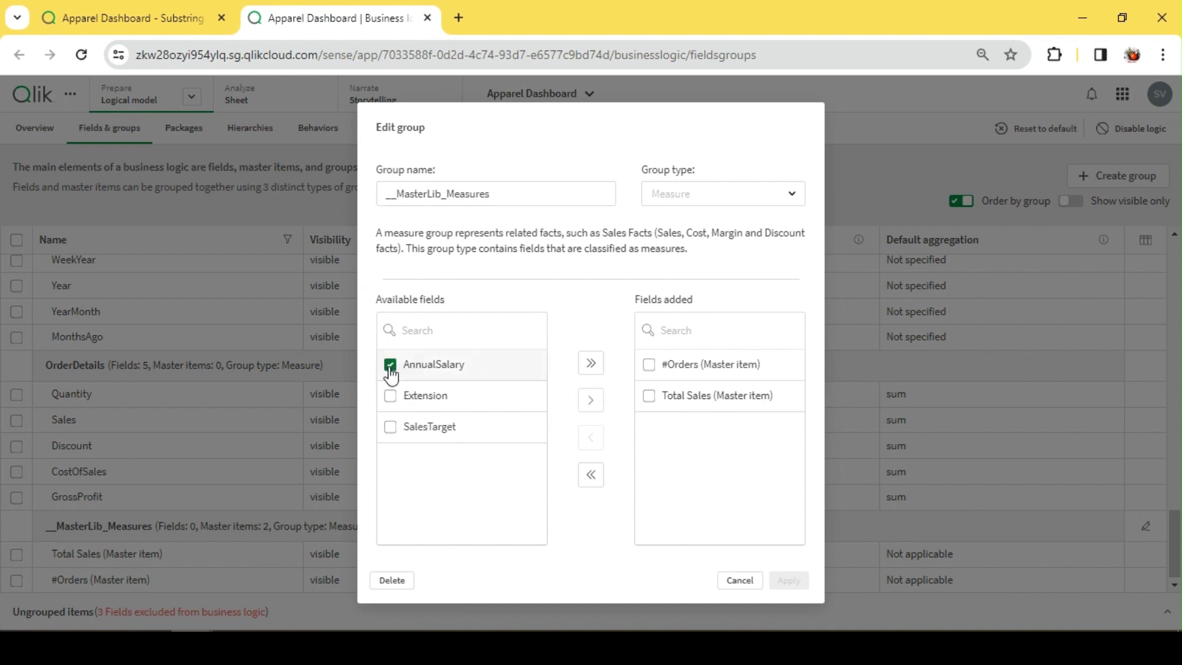
{"action": "left_click", "coordinate": [390, 427]}
{"action": "left_click", "coordinate": [590, 401]}
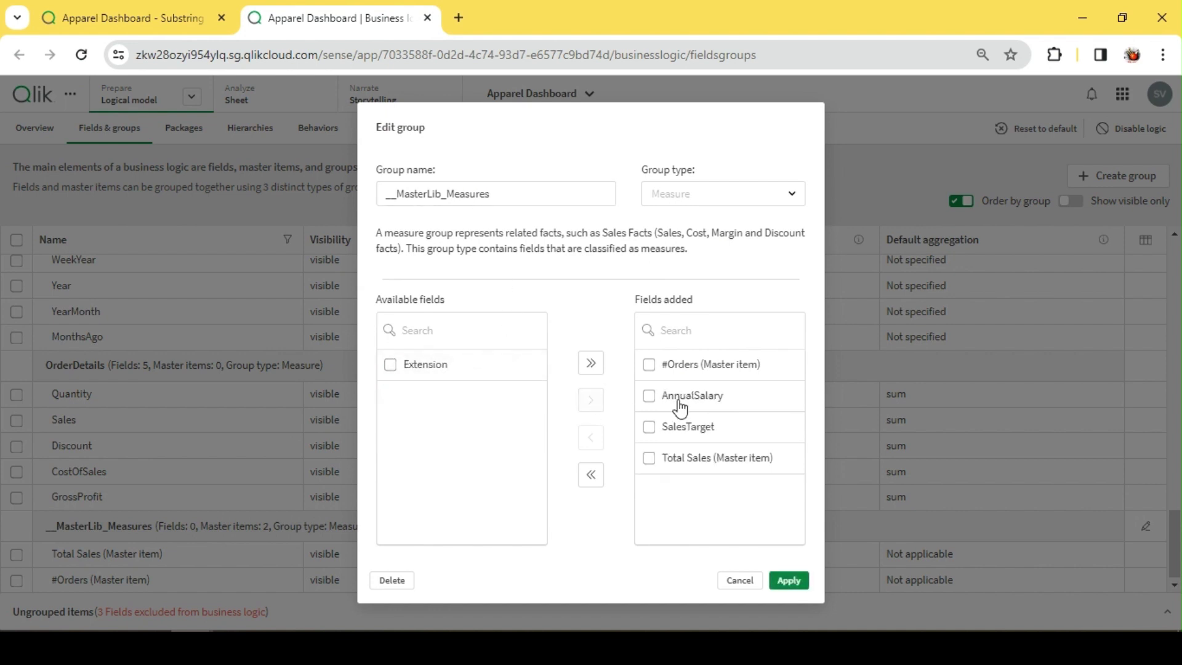
{"action": "left_click", "coordinate": [790, 581]}
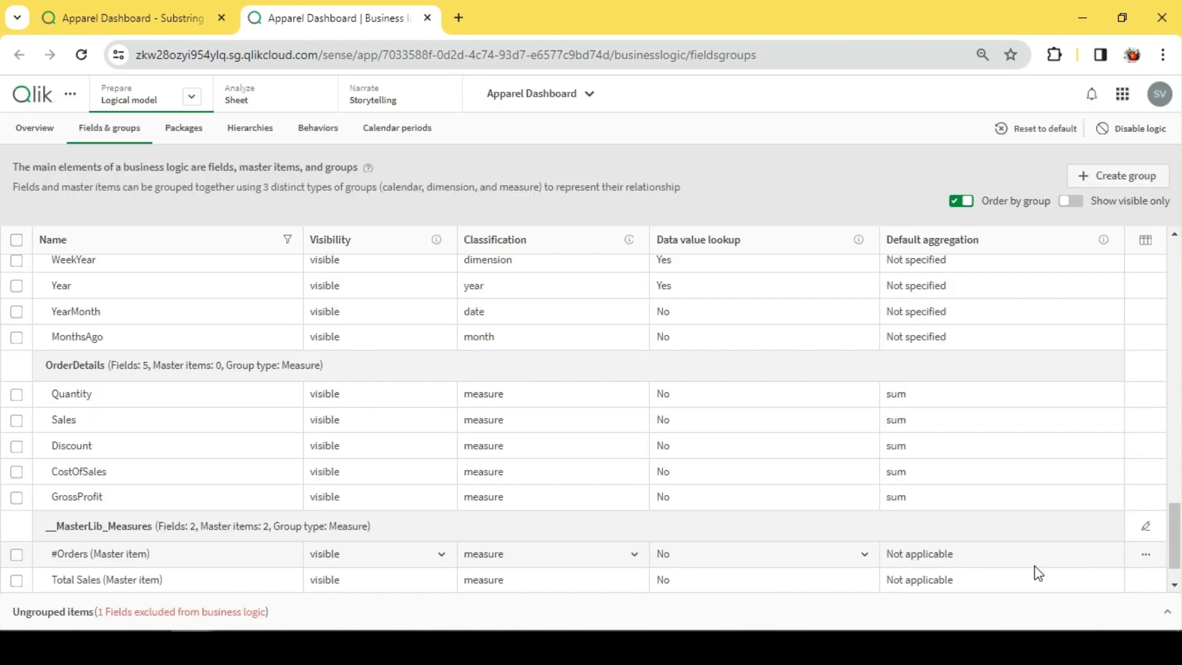
Scroll the fields table and expand the fields excluded from business logic
{"action": "scroll", "coordinate": [302, 529], "scroll_direction": "down", "scroll_amount": 1}
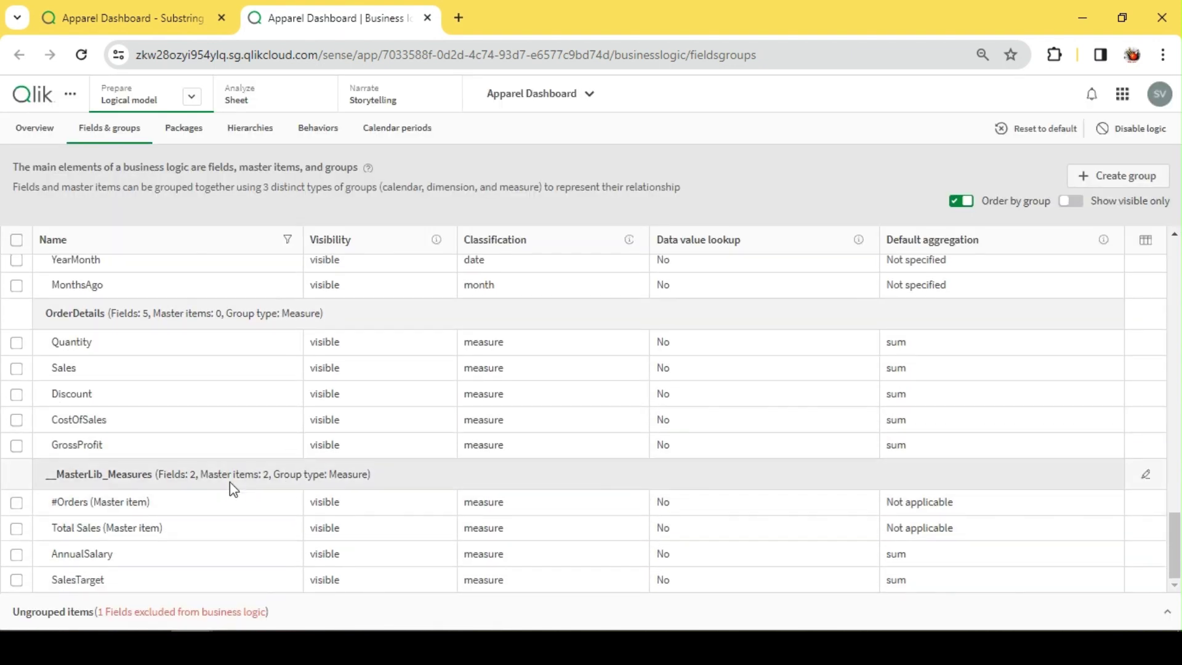
{"action": "scroll", "coordinate": [134, 562], "scroll_direction": "up", "scroll_amount": 5}
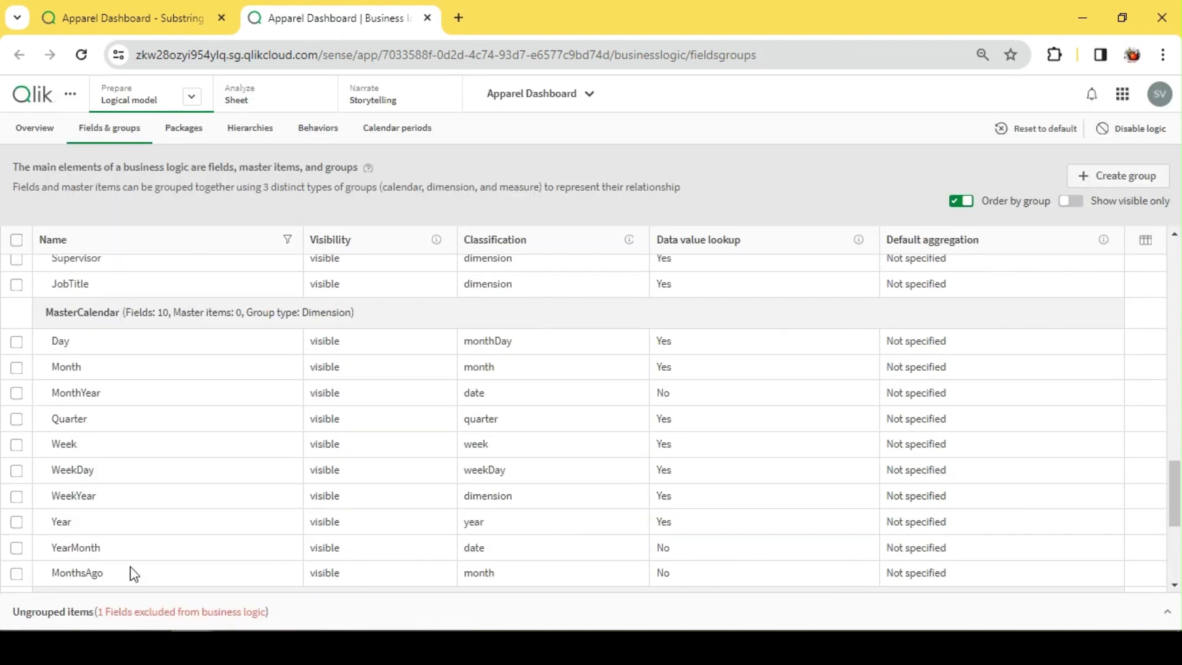
{"action": "scroll", "coordinate": [145, 551], "scroll_direction": "up", "scroll_amount": 5}
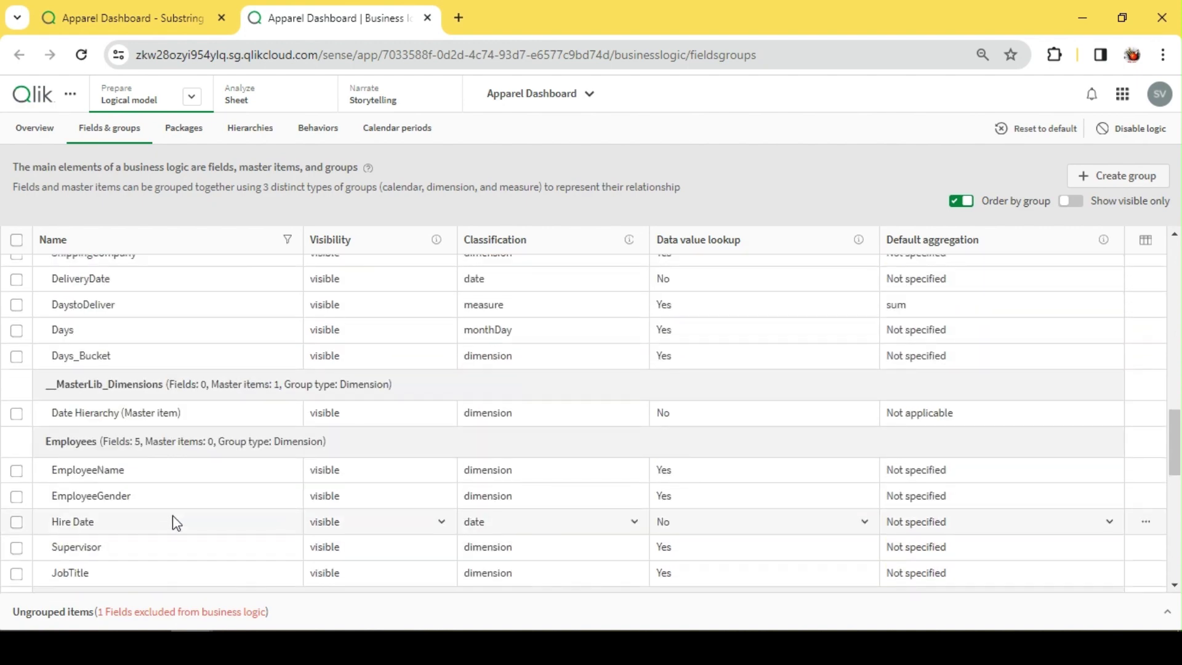
{"action": "scroll", "coordinate": [189, 486], "scroll_direction": "up", "scroll_amount": 15}
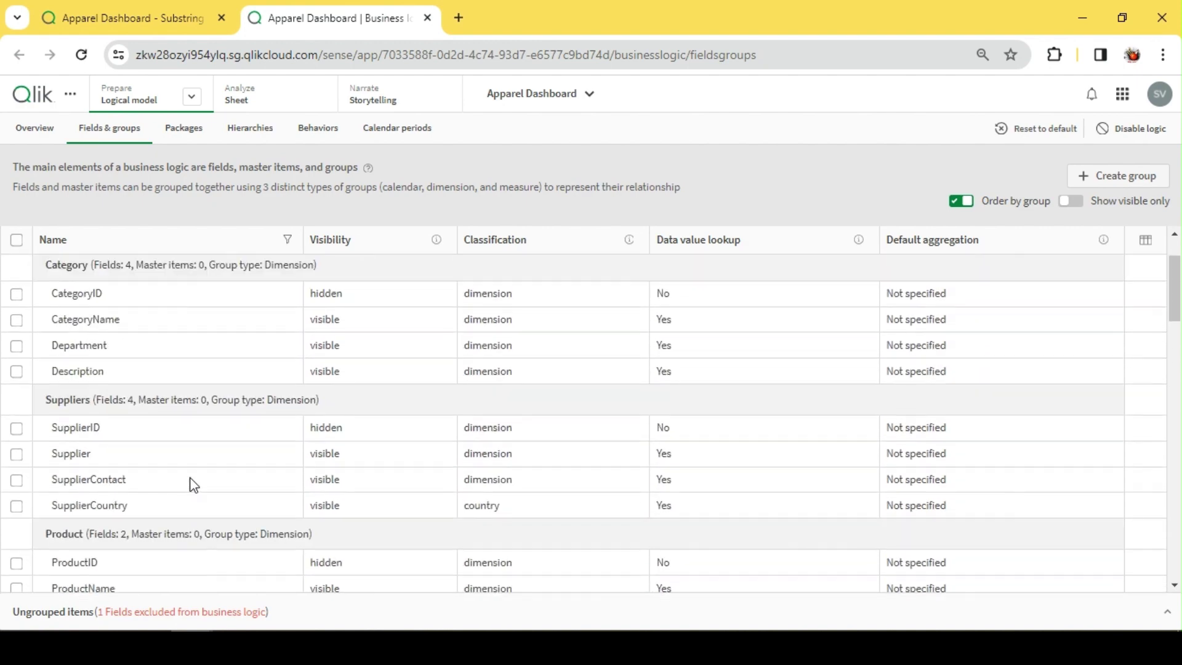
{"action": "scroll", "coordinate": [190, 486], "scroll_direction": "up", "scroll_amount": 2}
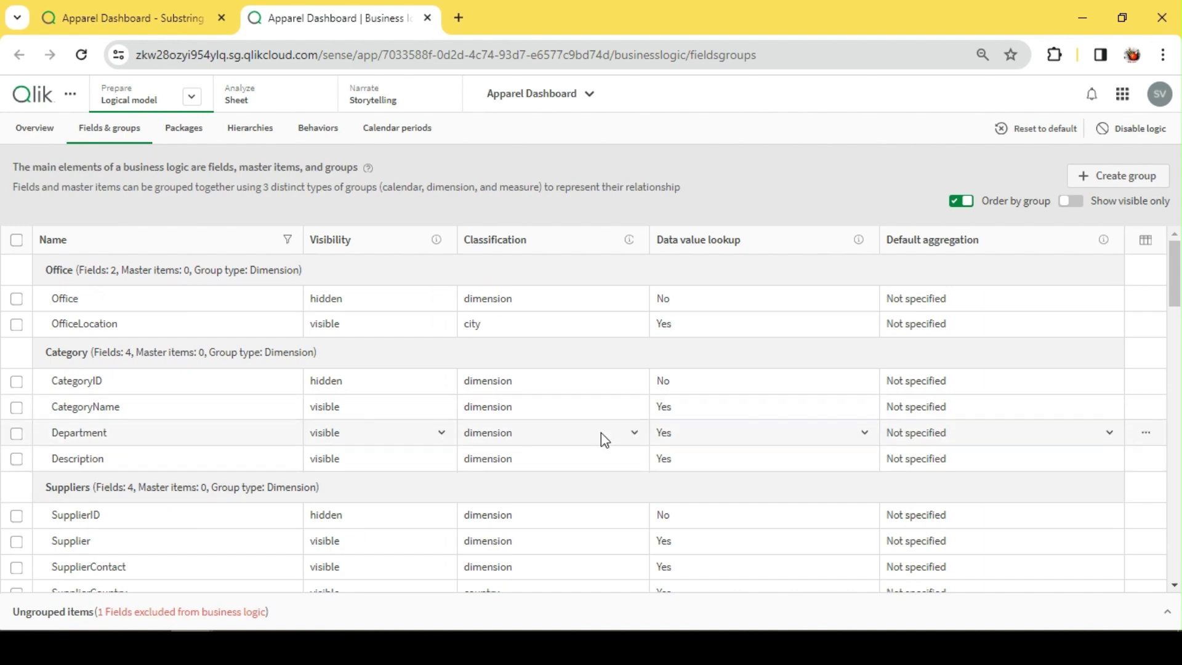
{"action": "scroll", "coordinate": [281, 439], "scroll_direction": "down", "scroll_amount": 3}
{"action": "scroll", "coordinate": [281, 440], "scroll_direction": "up", "scroll_amount": 3}
{"action": "scroll", "coordinate": [378, 456], "scroll_direction": "down", "scroll_amount": 5}
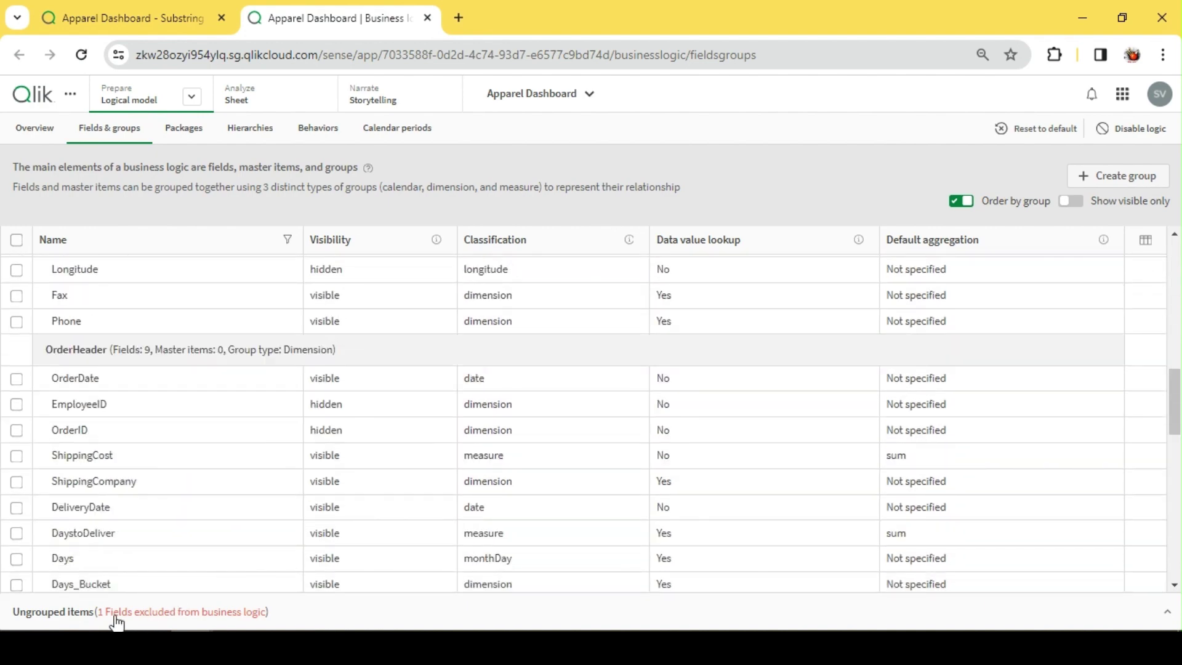
{"action": "left_click", "coordinate": [146, 618]}
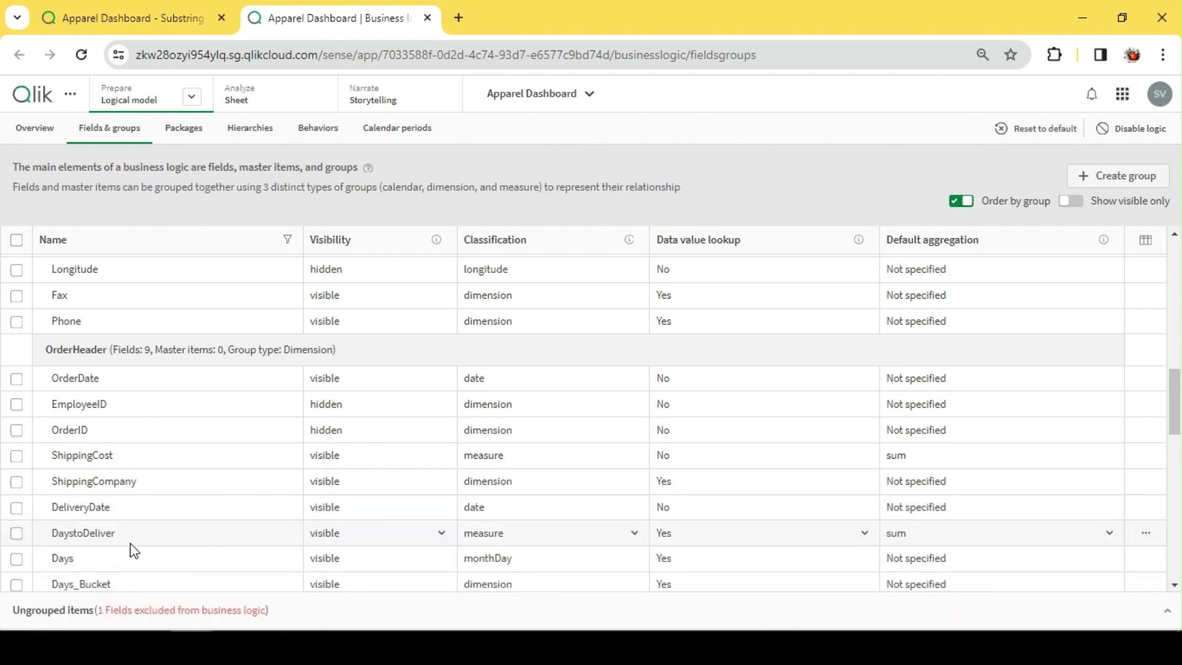
{"action": "scroll", "coordinate": [326, 528], "scroll_direction": "up", "scroll_amount": 10}
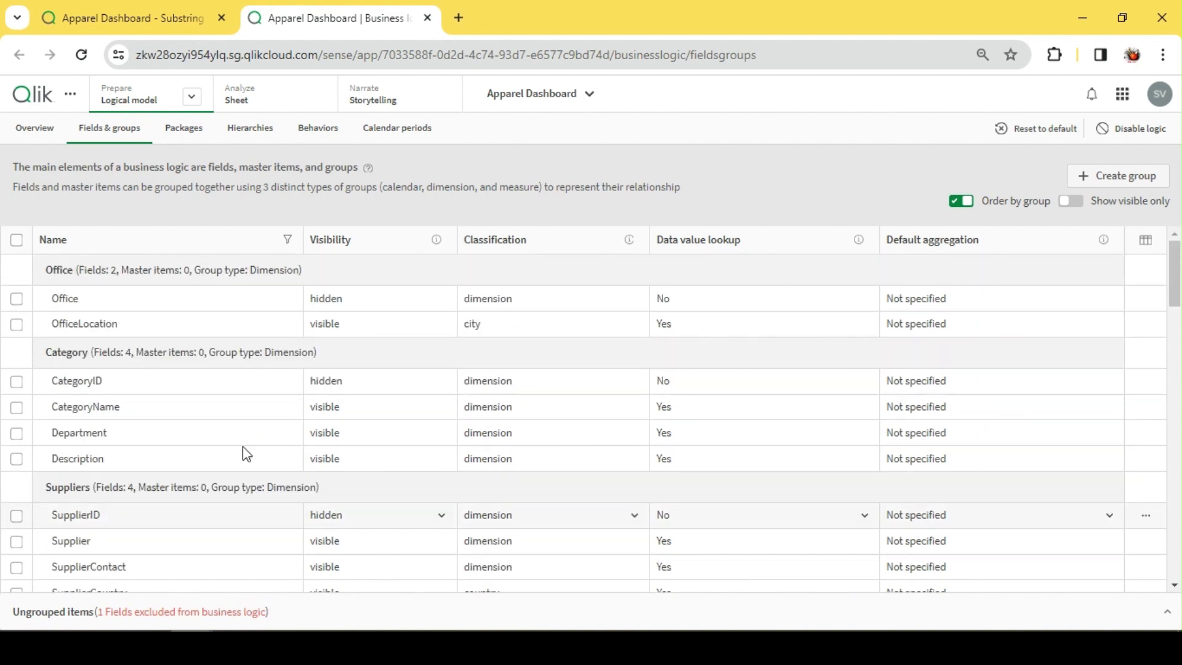
Return to the overview and reopen Fields & groups to review field classifications
{"action": "left_click", "coordinate": [29, 130]}
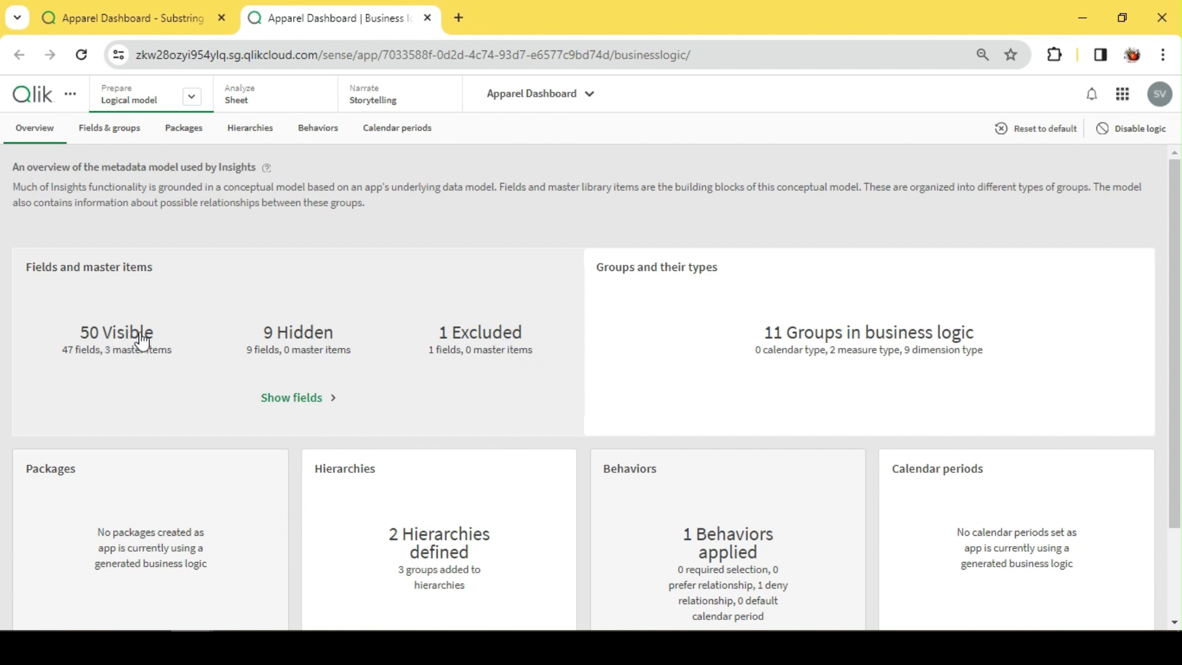
{"action": "left_click", "coordinate": [104, 140]}
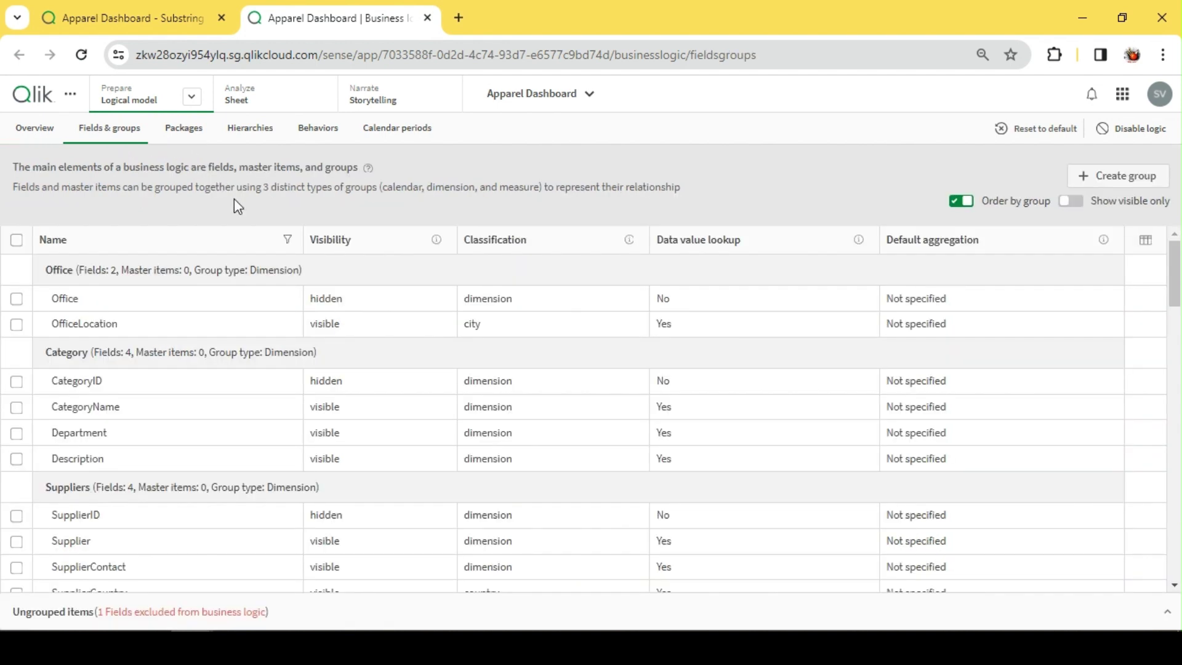
{"action": "scroll", "coordinate": [704, 487], "scroll_direction": "down", "scroll_amount": 10}
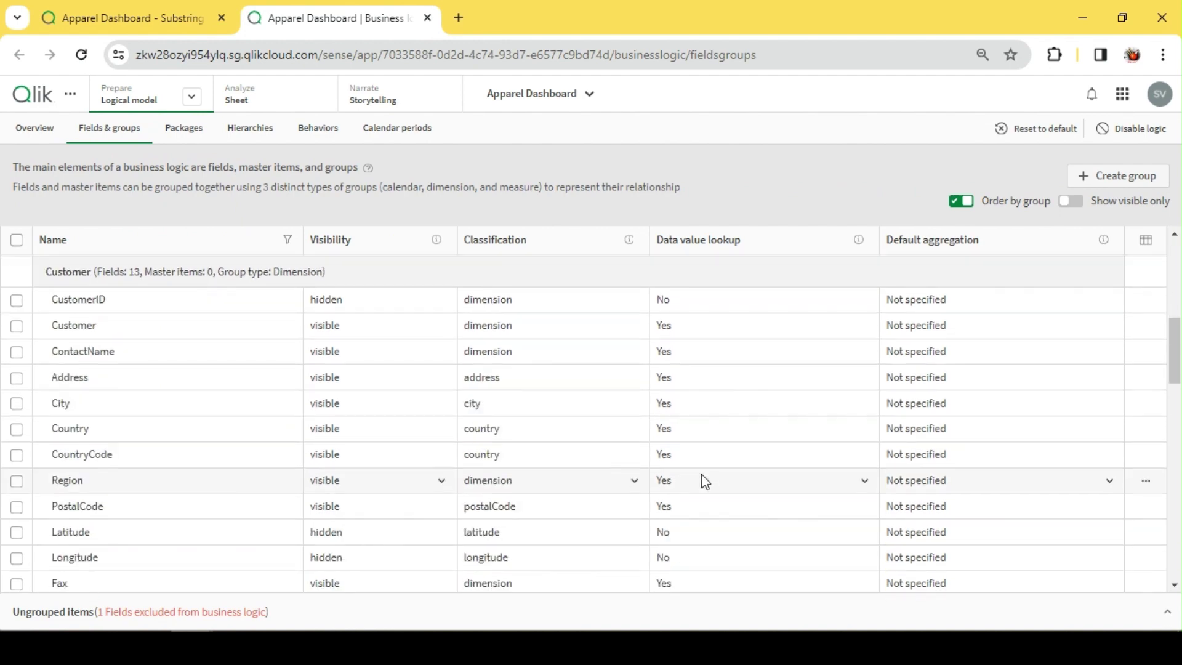
{"action": "scroll", "coordinate": [463, 491], "scroll_direction": "down", "scroll_amount": 3}
{"action": "scroll", "coordinate": [463, 491], "scroll_direction": "up", "scroll_amount": 3}
{"action": "scroll", "coordinate": [463, 491], "scroll_direction": "down", "scroll_amount": 3}
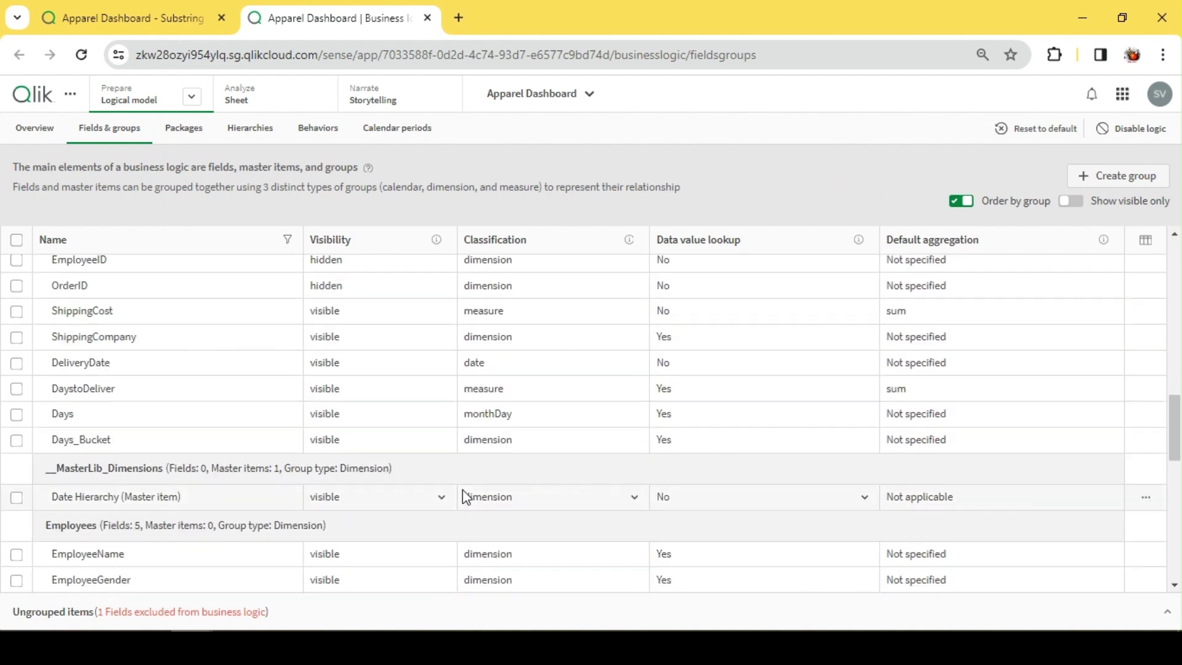
{"action": "scroll", "coordinate": [463, 491], "scroll_direction": "up", "scroll_amount": 3}
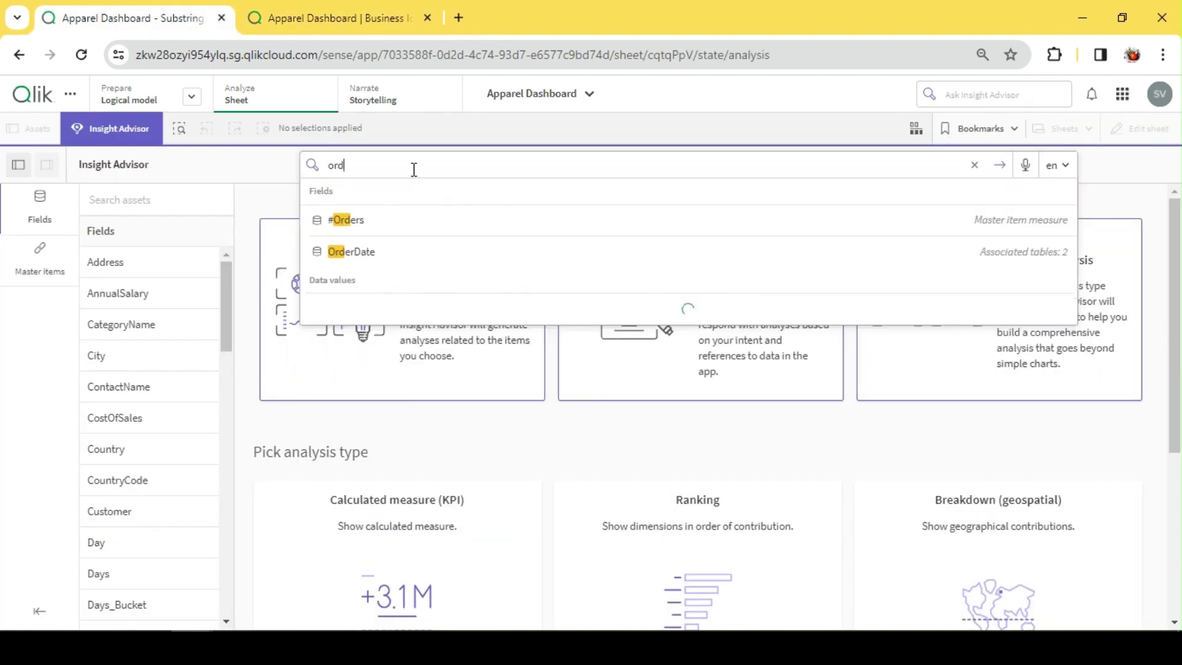
Ask Insight Advisor 'orders delivered trend', correcting the mistyped word before submitting
{"action": "type", "text": "ers tre"}
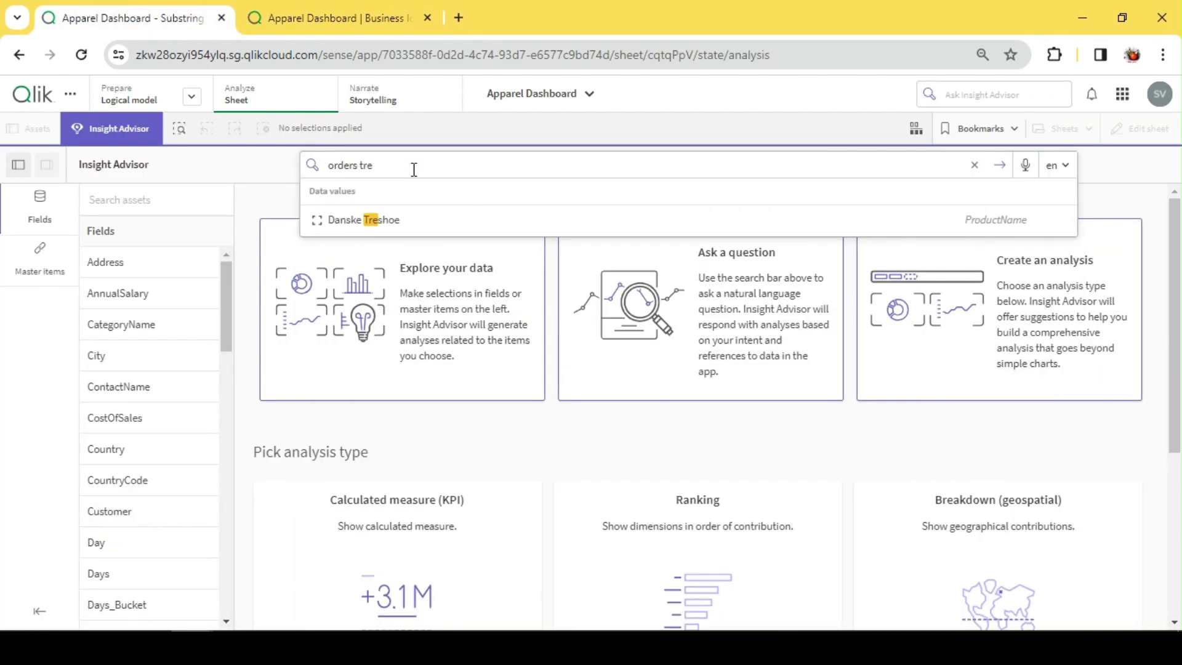
{"action": "key", "text": "BackSpace"}
{"action": "key", "text": "BackSpace"}
{"action": "key", "text": "BackSpace"}
{"action": "type", "text": "del"}
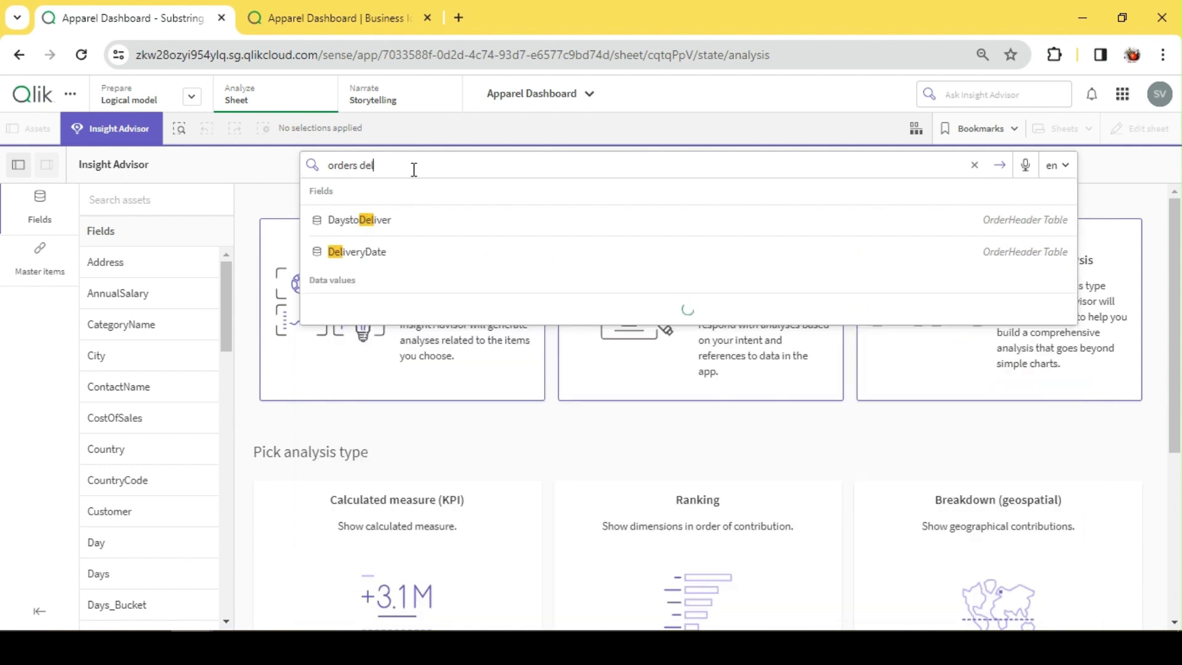
{"action": "type", "text": "ivered tren"}
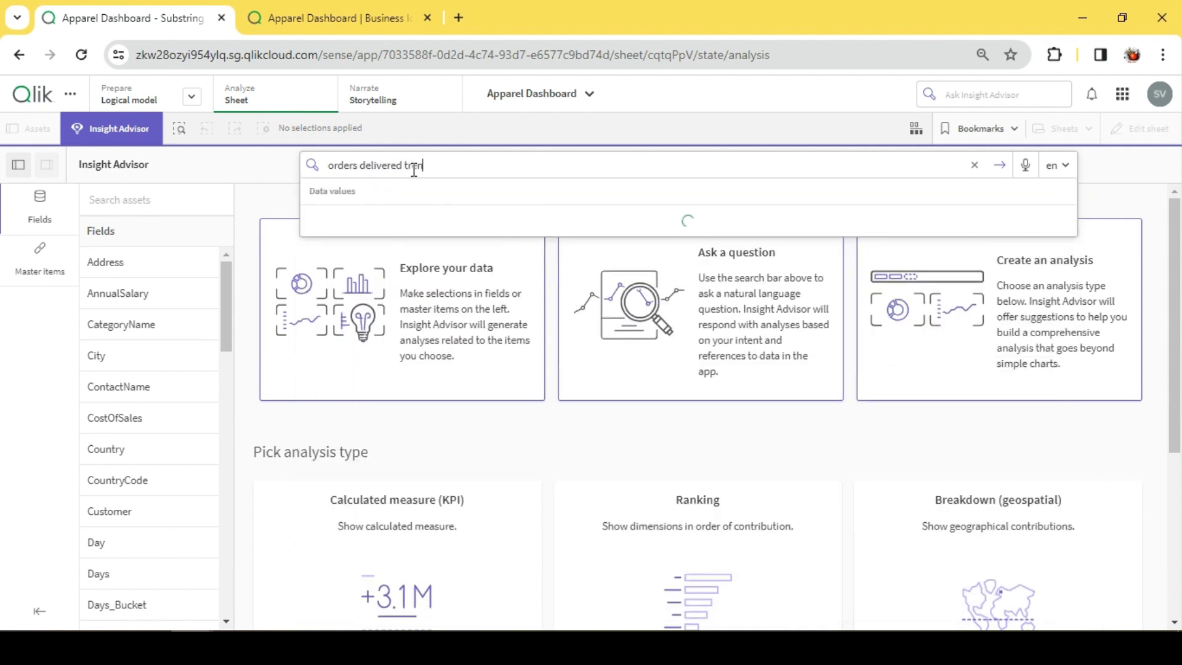
{"action": "type", "text": "d"}
{"action": "key", "text": "Return"}
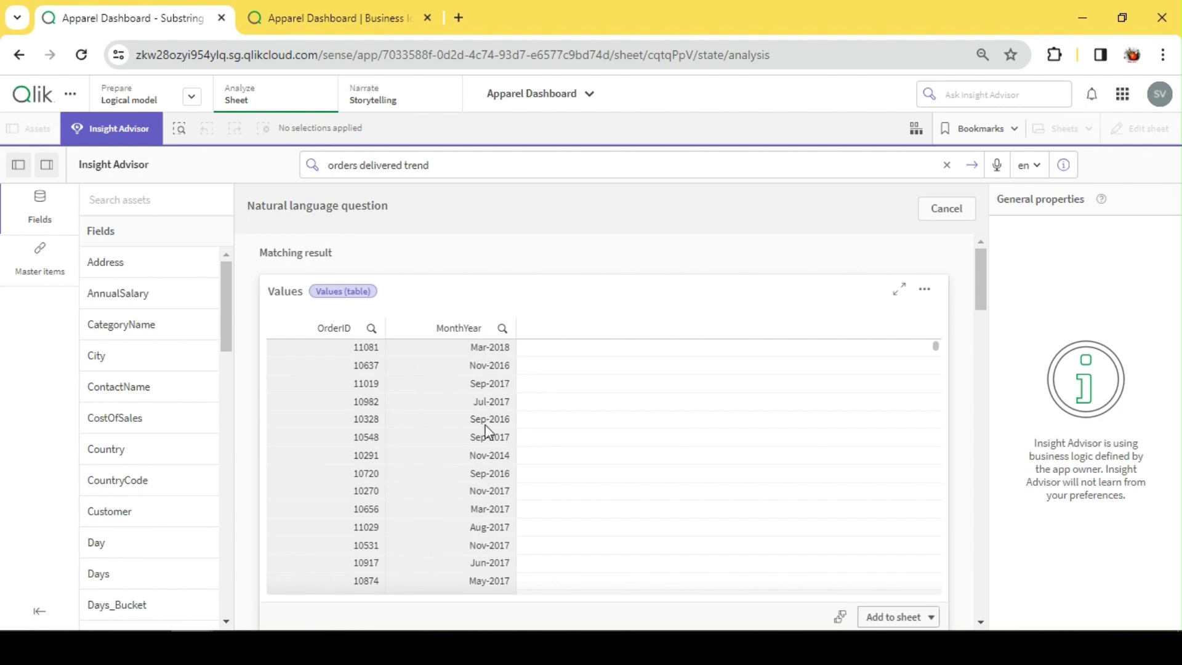
Back in Business logic, classify MonthYear as month
{"action": "left_click", "coordinate": [322, 27]}
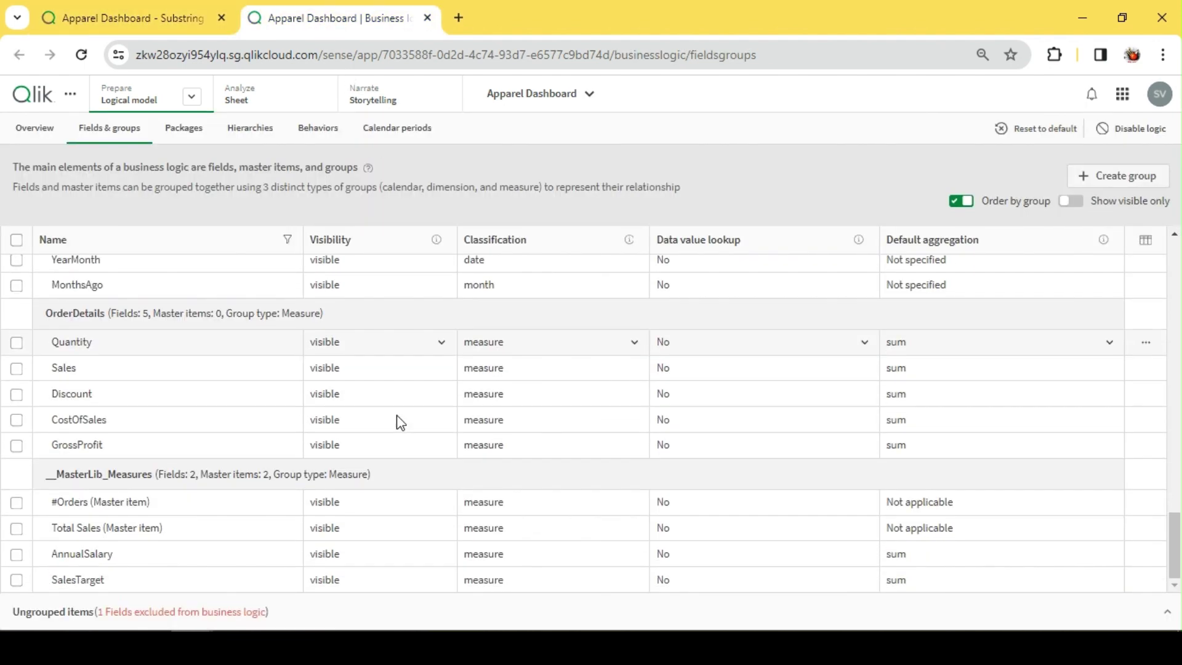
{"action": "scroll", "coordinate": [397, 422], "scroll_direction": "up", "scroll_amount": 5}
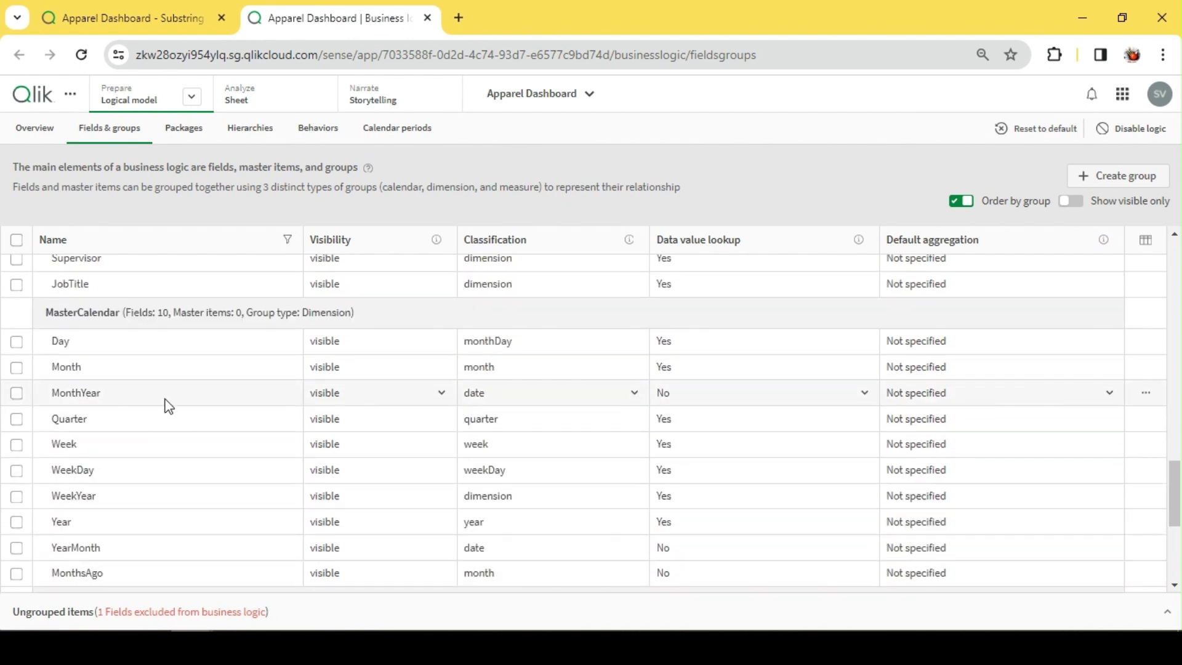
{"action": "left_click", "coordinate": [636, 395]}
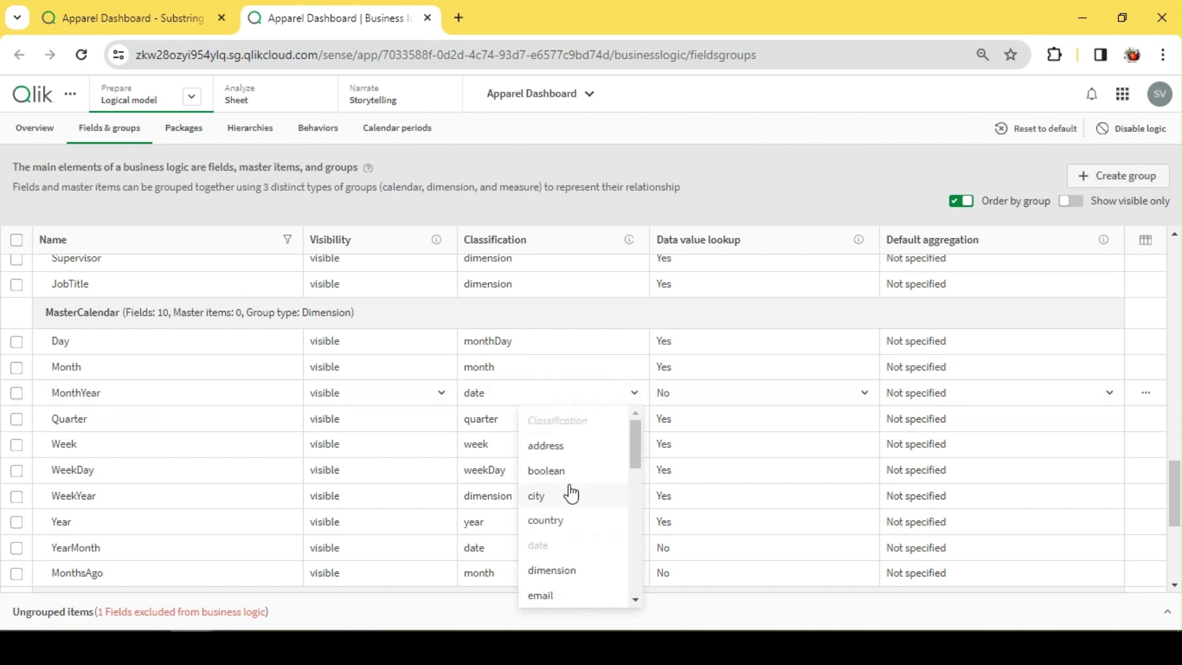
{"action": "scroll", "coordinate": [578, 491], "scroll_direction": "down", "scroll_amount": 3}
{"action": "scroll", "coordinate": [572, 554], "scroll_direction": "down", "scroll_amount": 4}
{"action": "scroll", "coordinate": [575, 557], "scroll_direction": "up", "scroll_amount": 2}
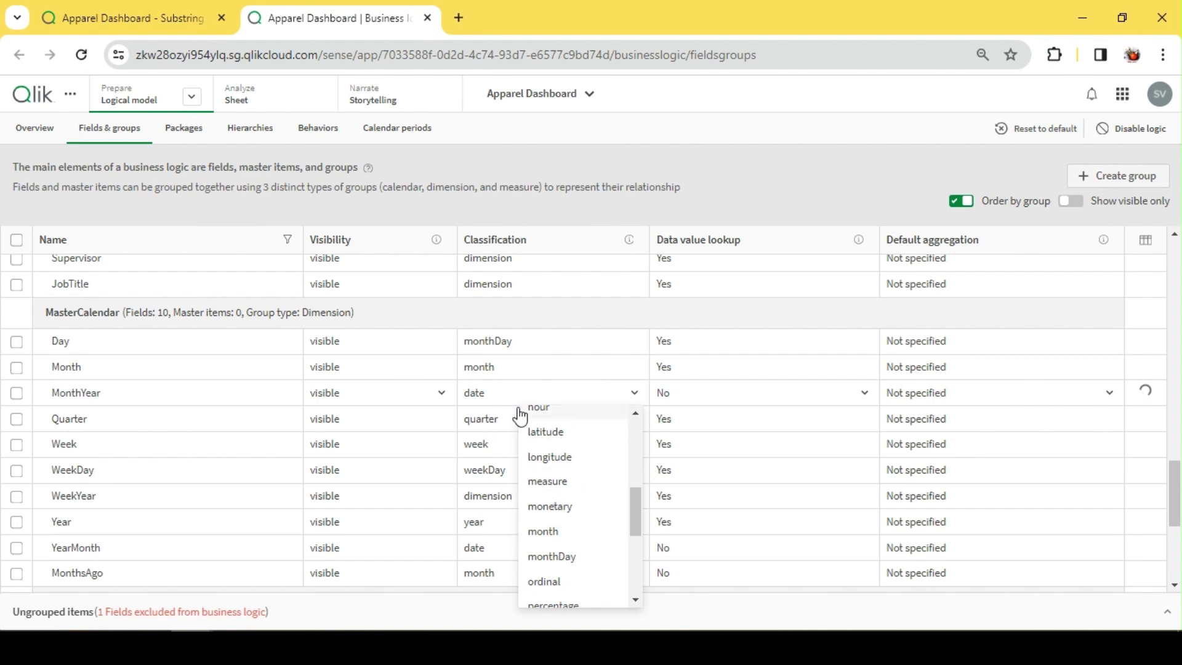
{"action": "left_click", "coordinate": [560, 389]}
Classify YearMonth as month instead of date
{"action": "scroll", "coordinate": [502, 554], "scroll_direction": "down", "scroll_amount": 2}
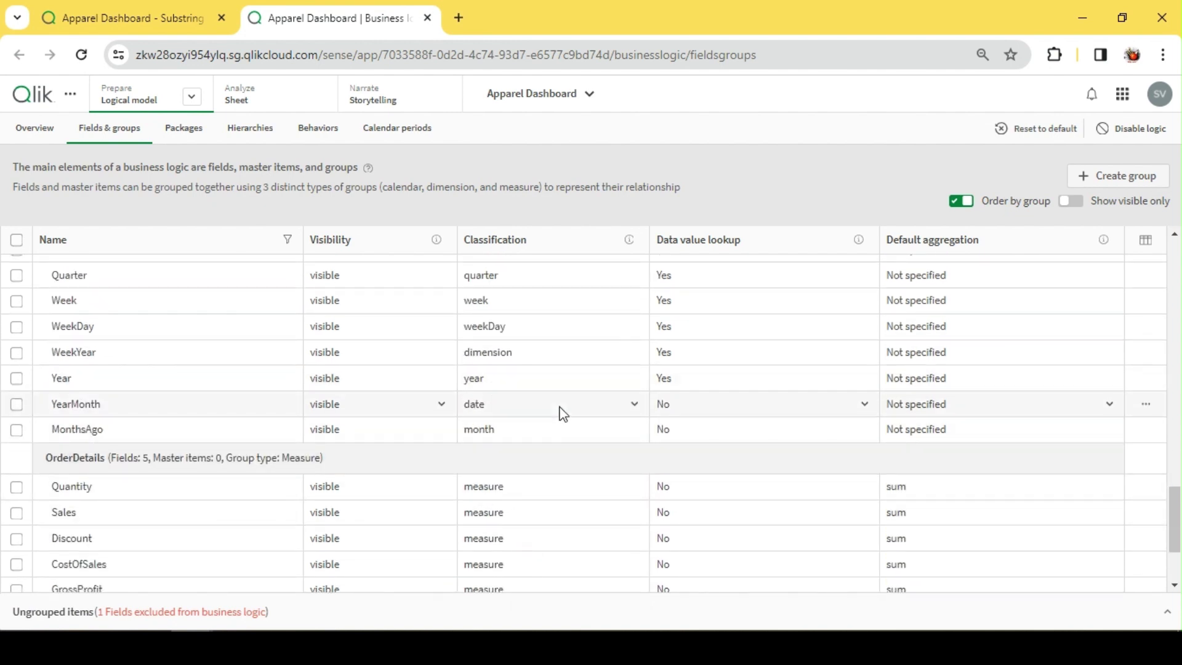
{"action": "left_click", "coordinate": [631, 406]}
{"action": "scroll", "coordinate": [576, 542], "scroll_direction": "down", "scroll_amount": 4}
{"action": "scroll", "coordinate": [576, 550], "scroll_direction": "down", "scroll_amount": 1}
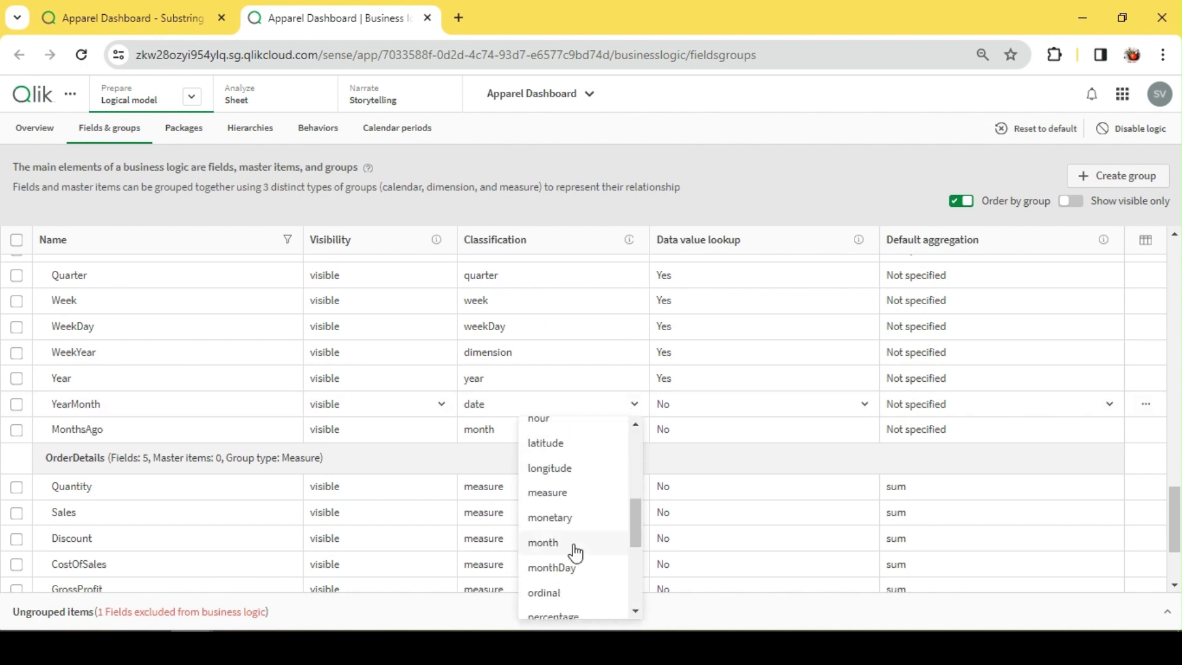
{"action": "left_click", "coordinate": [542, 542]}
{"action": "scroll", "coordinate": [508, 464], "scroll_direction": "up", "scroll_amount": 10}
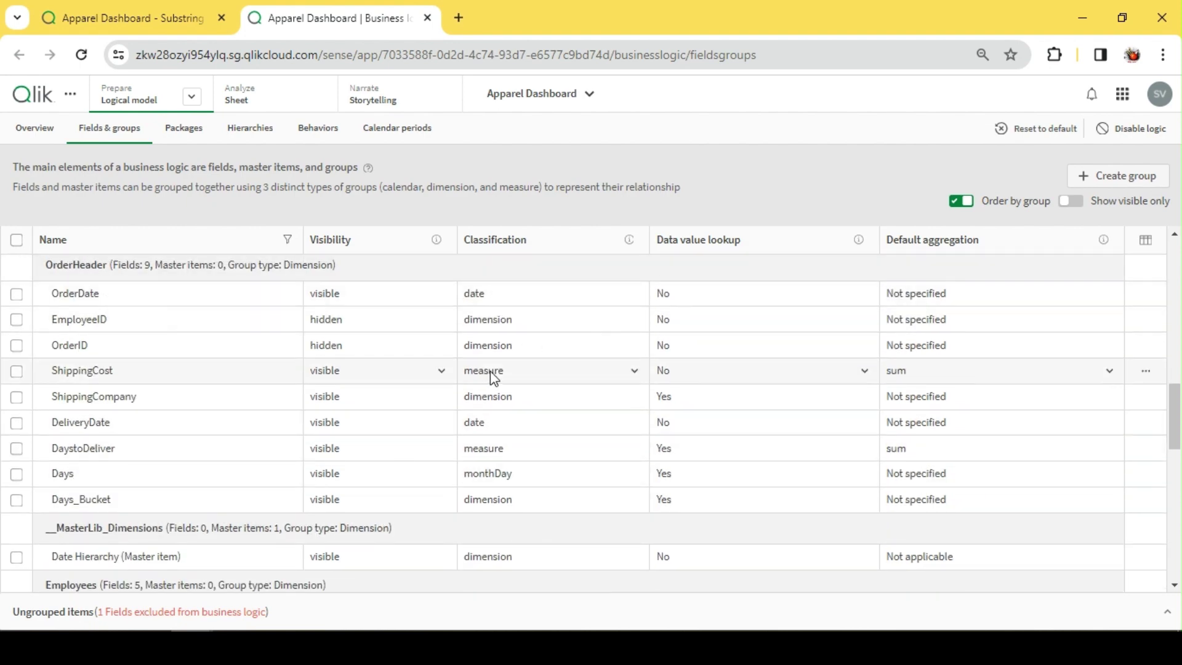
{"action": "scroll", "coordinate": [491, 379], "scroll_direction": "down", "scroll_amount": 7}
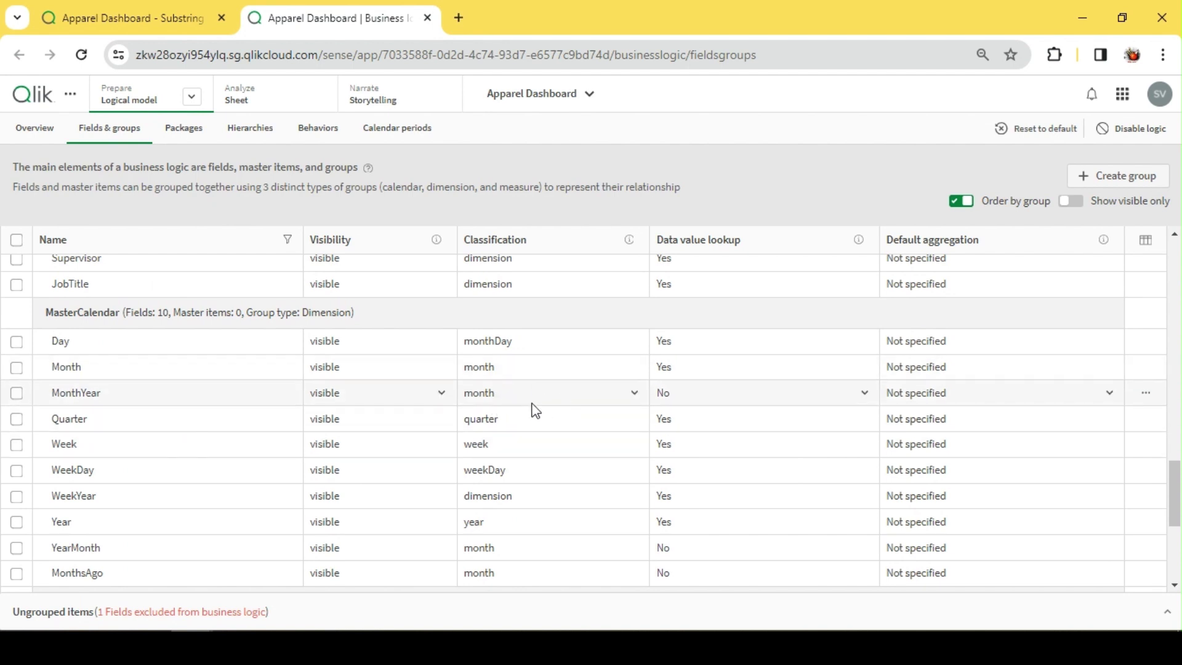
Resubmit 'orders delivered trend' in Insight Advisor
{"action": "left_click", "coordinate": [155, 34]}
{"action": "left_click", "coordinate": [459, 160]}
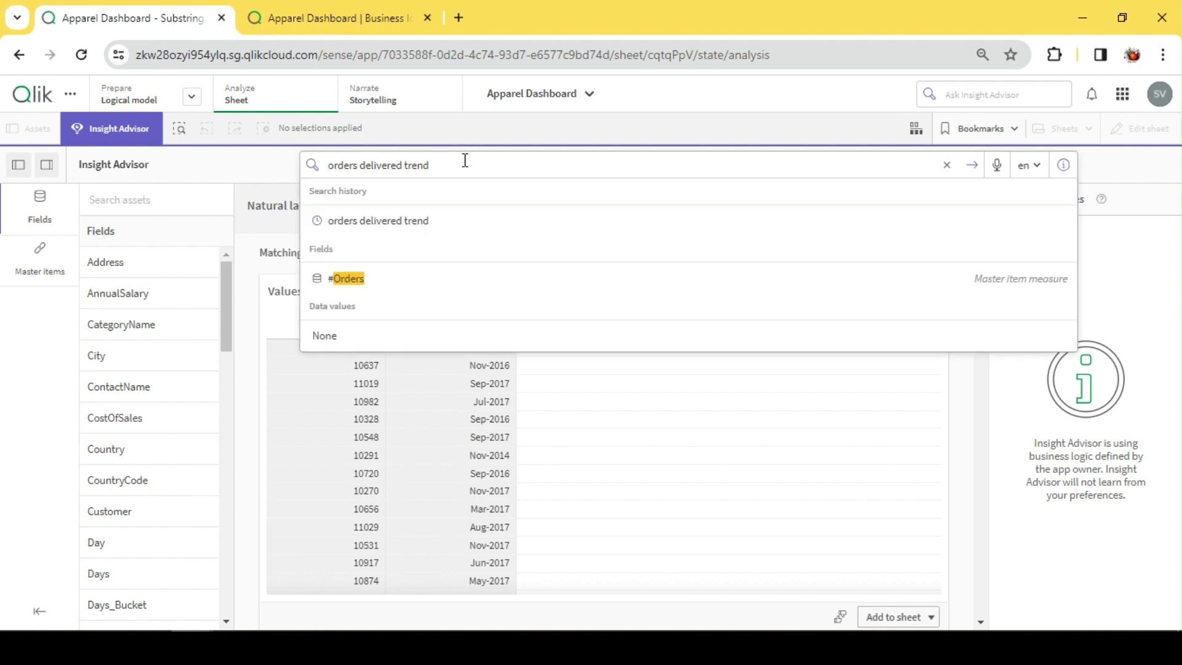
{"action": "key", "text": "Return"}
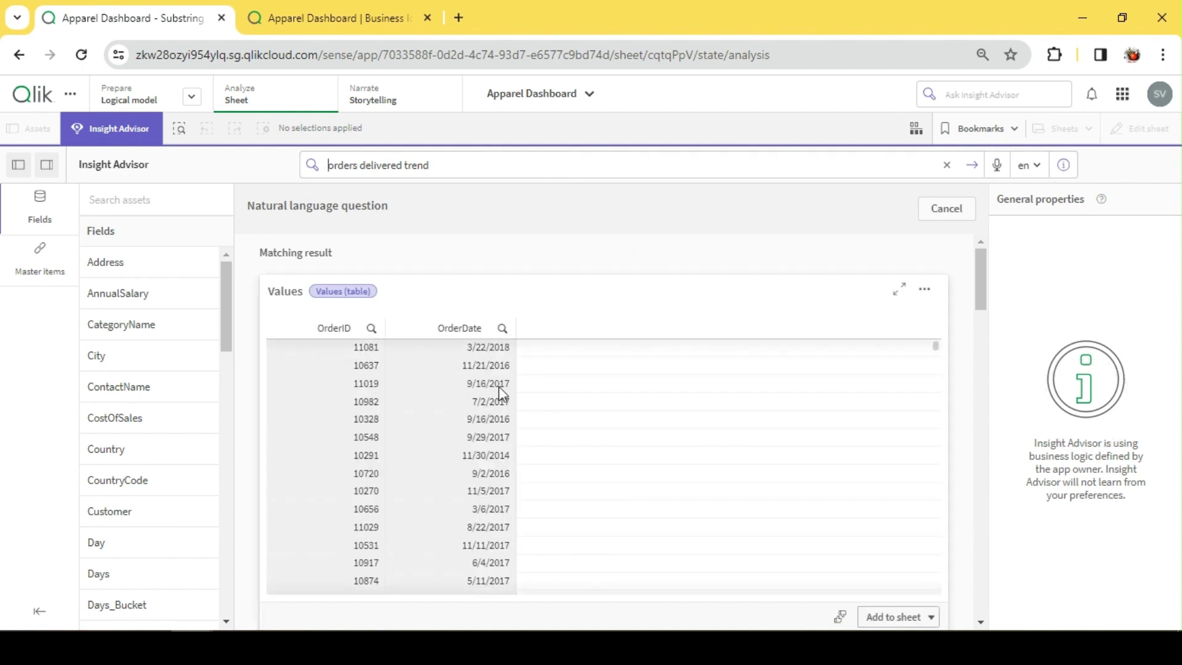
Review the OrderID by OrderDate values table and select the word 'delivered' in the question
{"action": "scroll", "coordinate": [627, 374], "scroll_direction": "down", "scroll_amount": 3}
{"action": "scroll", "coordinate": [455, 376], "scroll_direction": "down", "scroll_amount": 3}
{"action": "left_click_drag", "start_coordinate": [980, 280], "coordinate": [988, 236]}
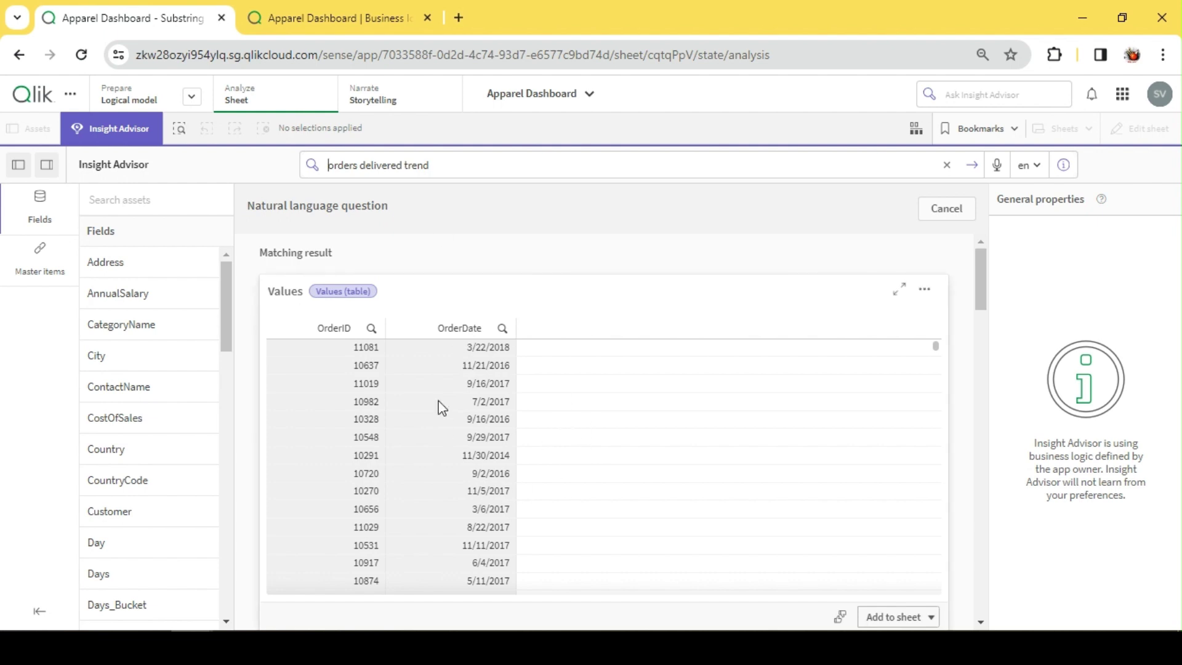
{"action": "double_click", "coordinate": [397, 163]}
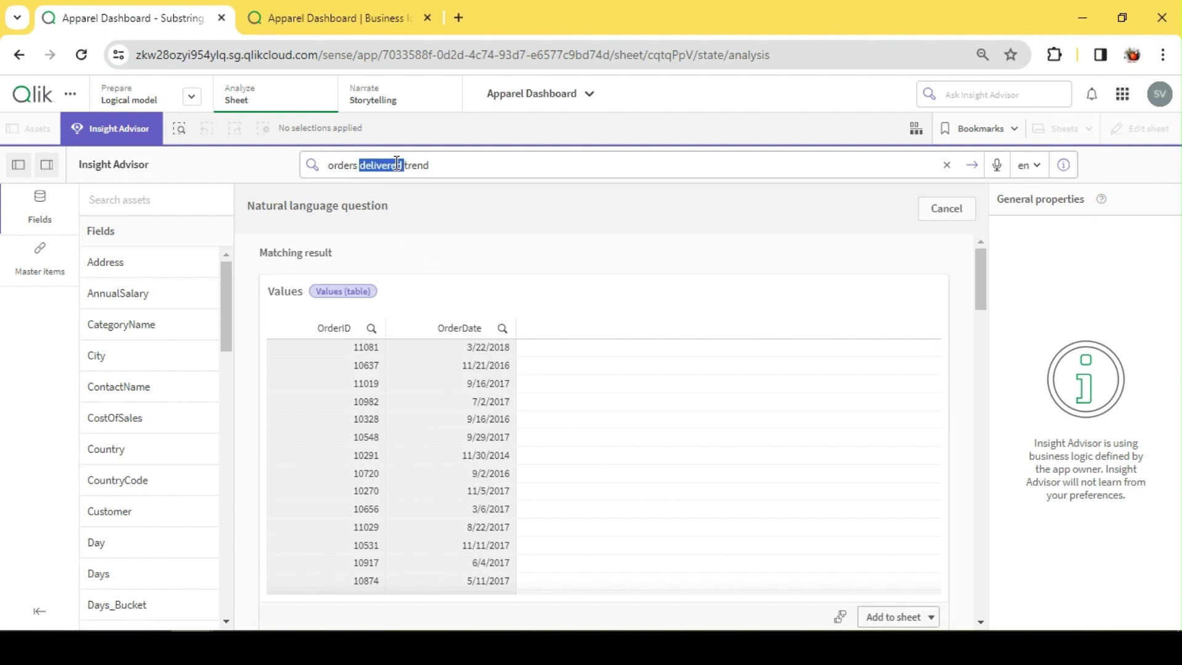
{"action": "left_click", "coordinate": [429, 163]}
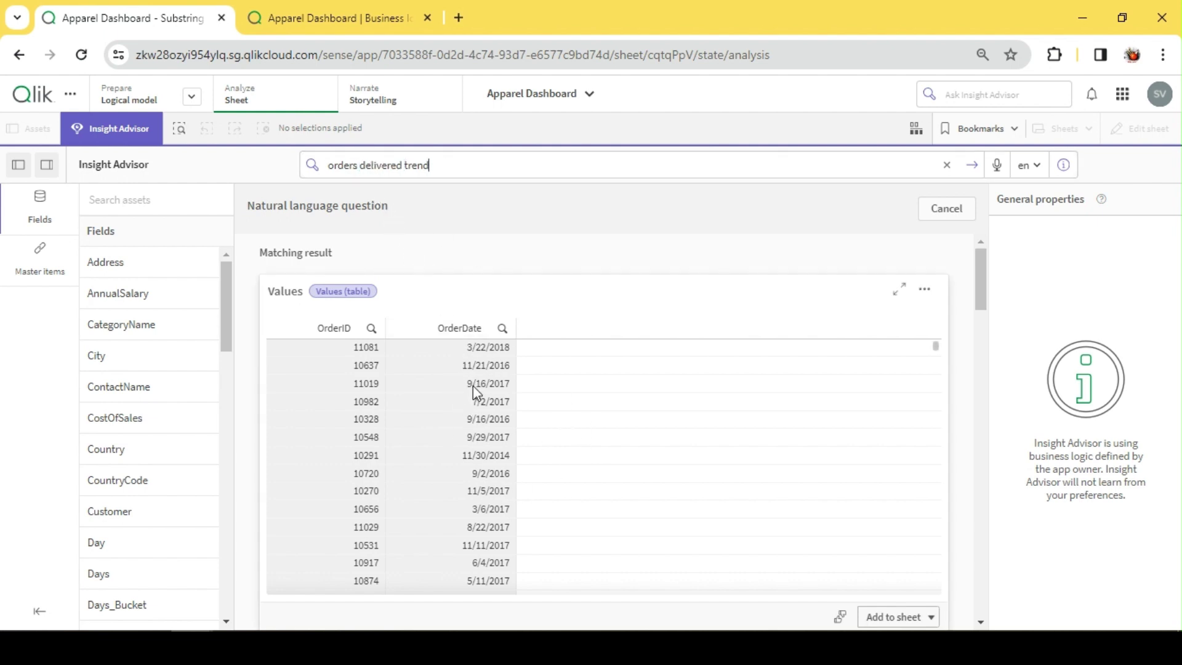
Ungroup DeliveryDate, DaystoDeliver, Days and Days_Bucket from OrderHeader, then begin a new field group
{"action": "left_click", "coordinate": [328, 20]}
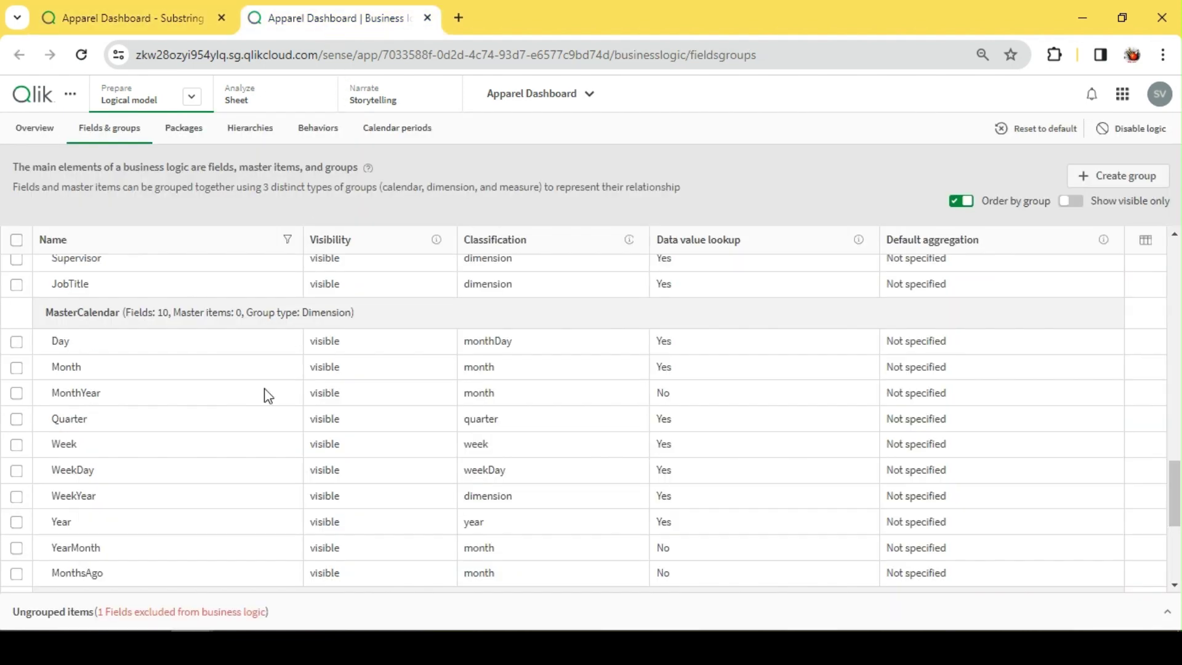
{"action": "scroll", "coordinate": [228, 448], "scroll_direction": "up", "scroll_amount": 7}
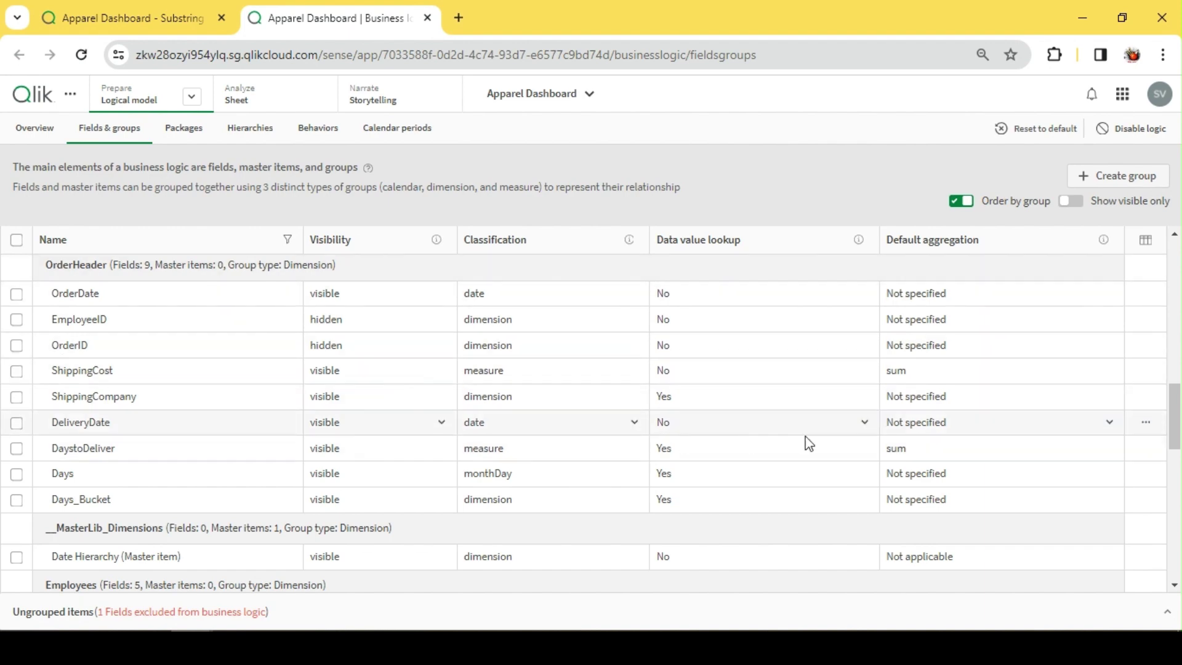
{"action": "left_click", "coordinate": [1146, 424]}
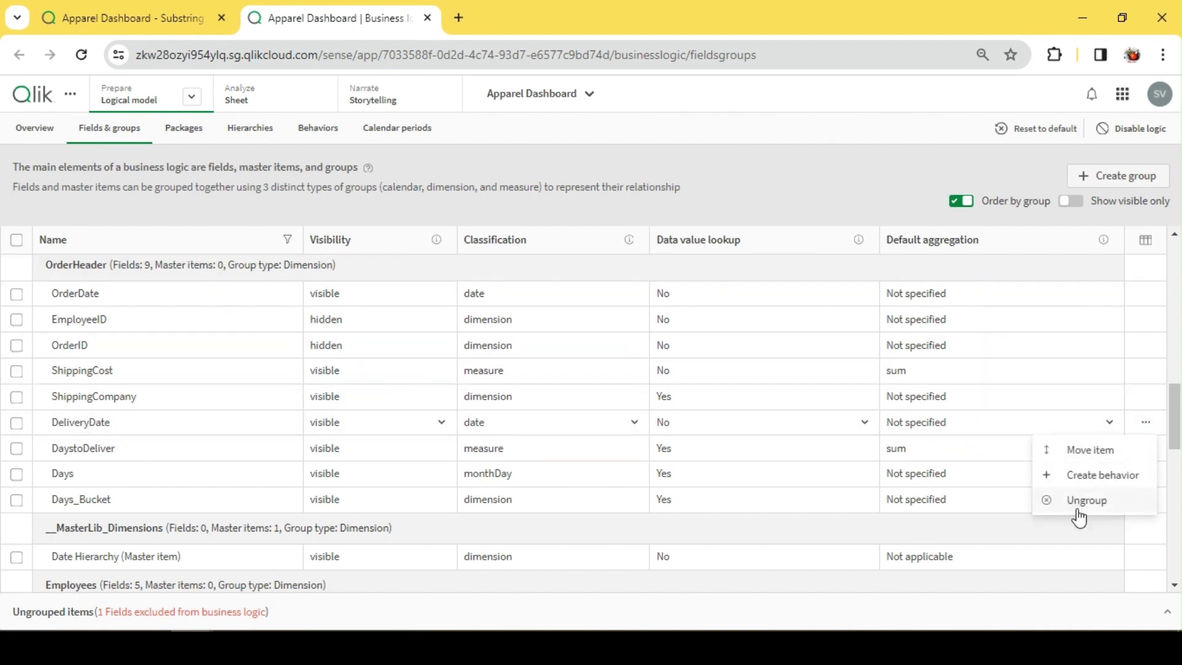
{"action": "left_click", "coordinate": [1091, 498]}
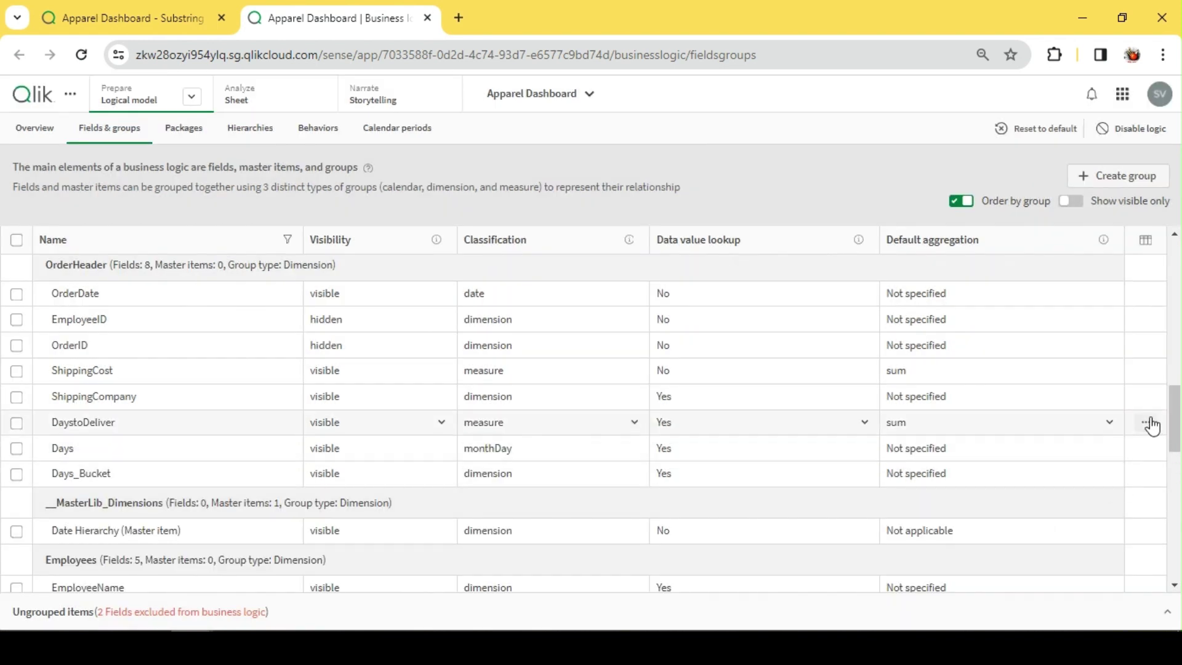
{"action": "left_click", "coordinate": [1148, 423]}
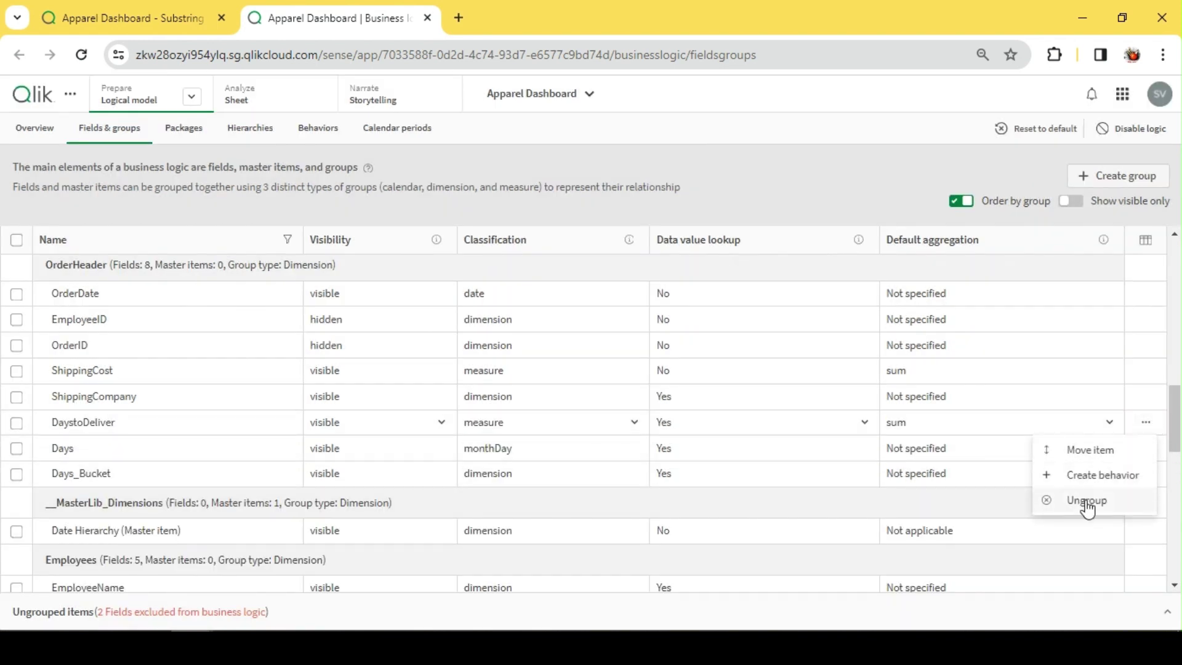
{"action": "left_click", "coordinate": [1087, 500]}
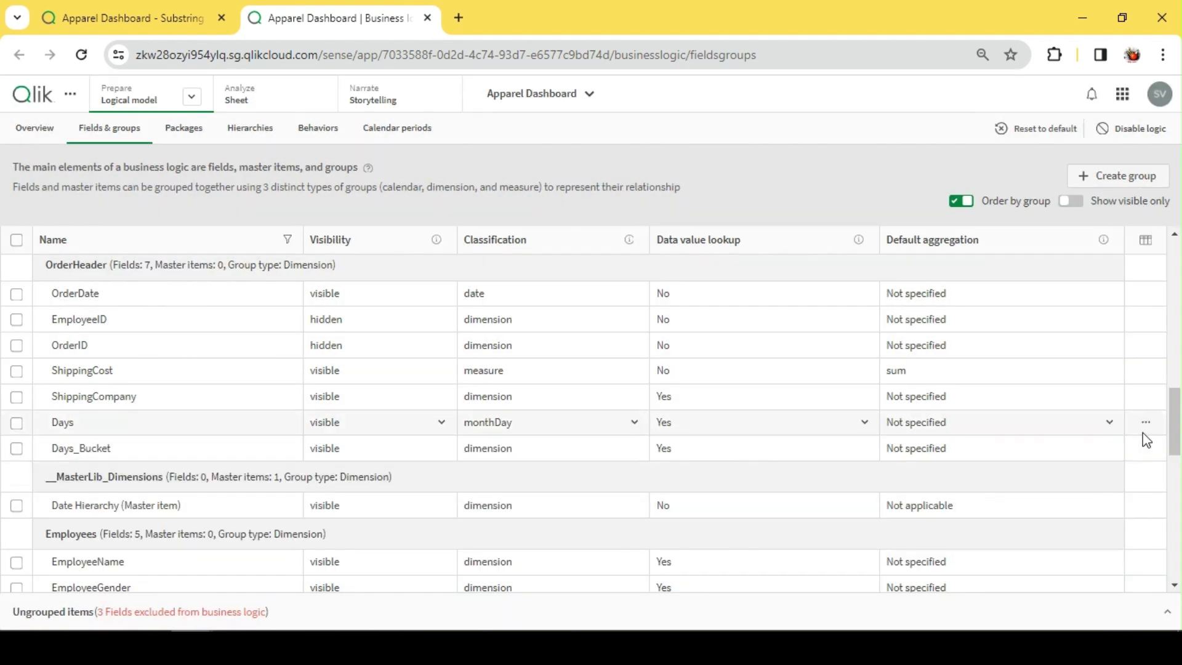
{"action": "left_click", "coordinate": [1145, 425]}
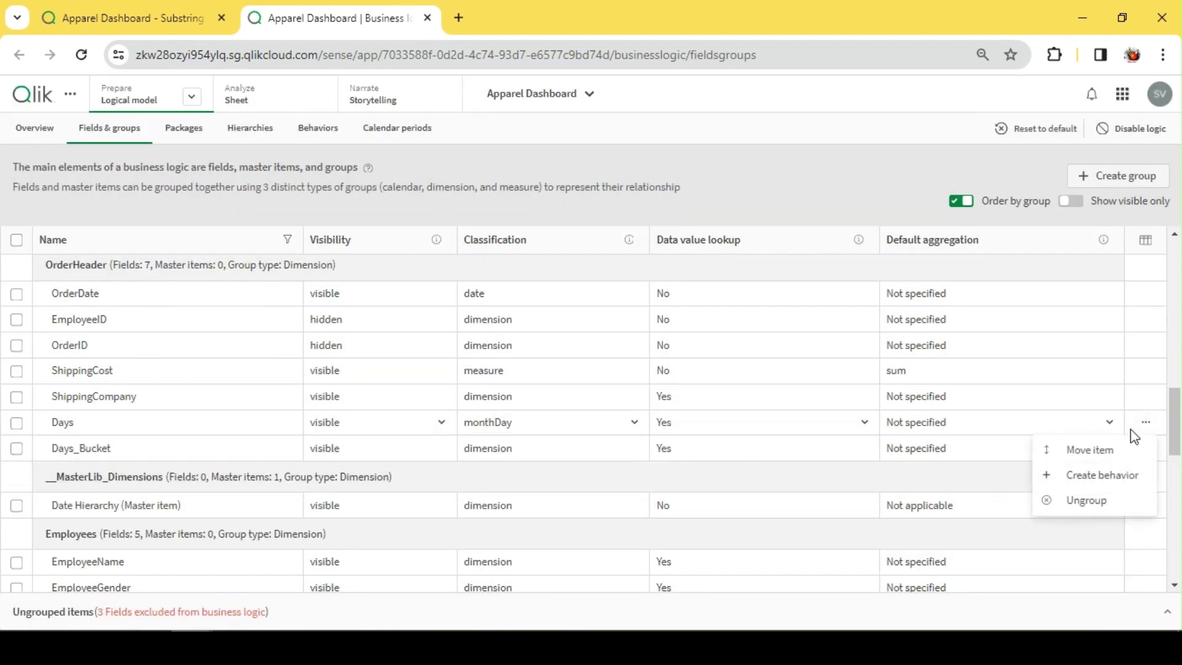
{"action": "left_click", "coordinate": [1088, 500]}
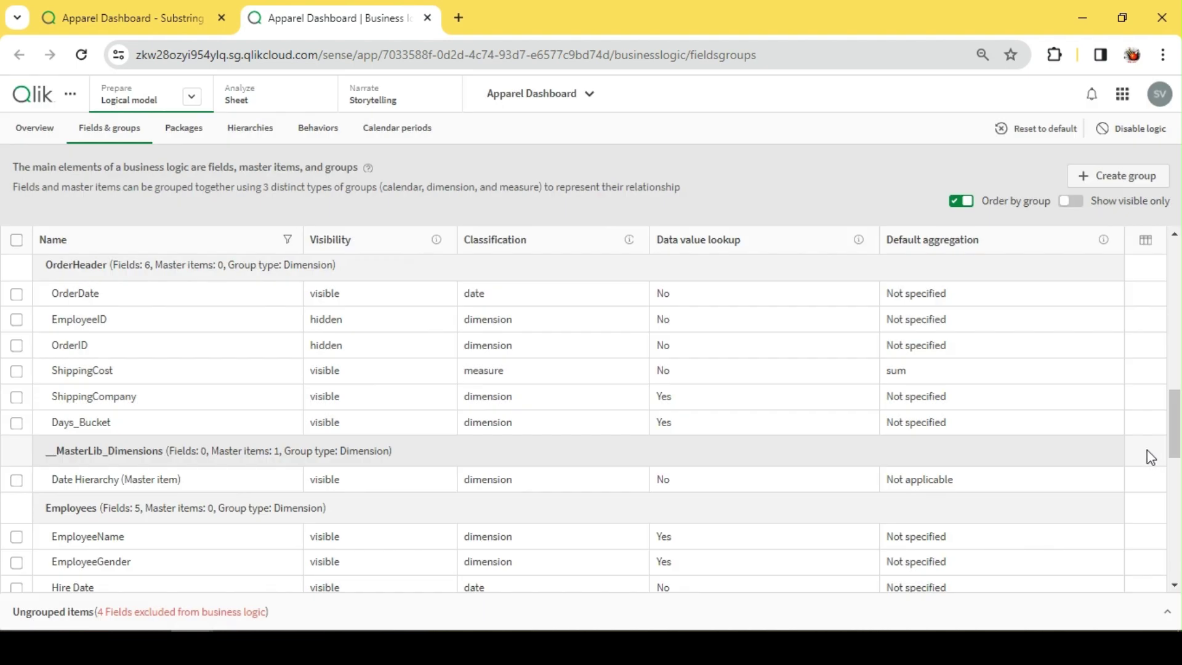
{"action": "left_click", "coordinate": [1146, 426]}
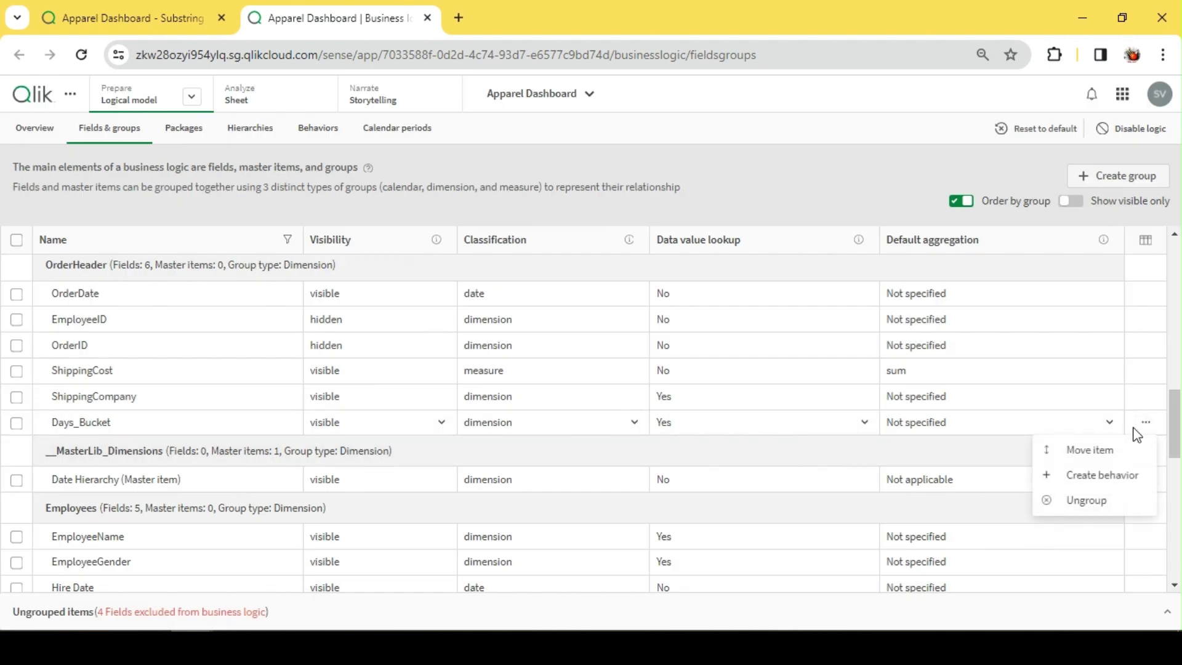
{"action": "left_click", "coordinate": [1081, 501]}
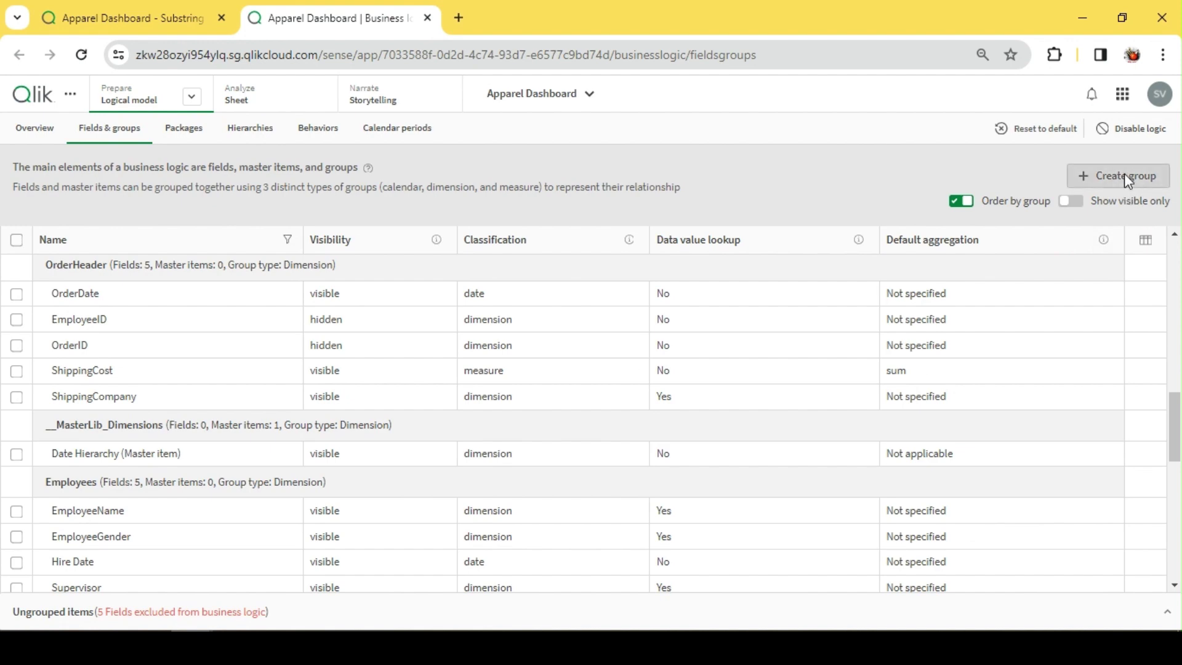
{"action": "left_click", "coordinate": [1124, 176]}
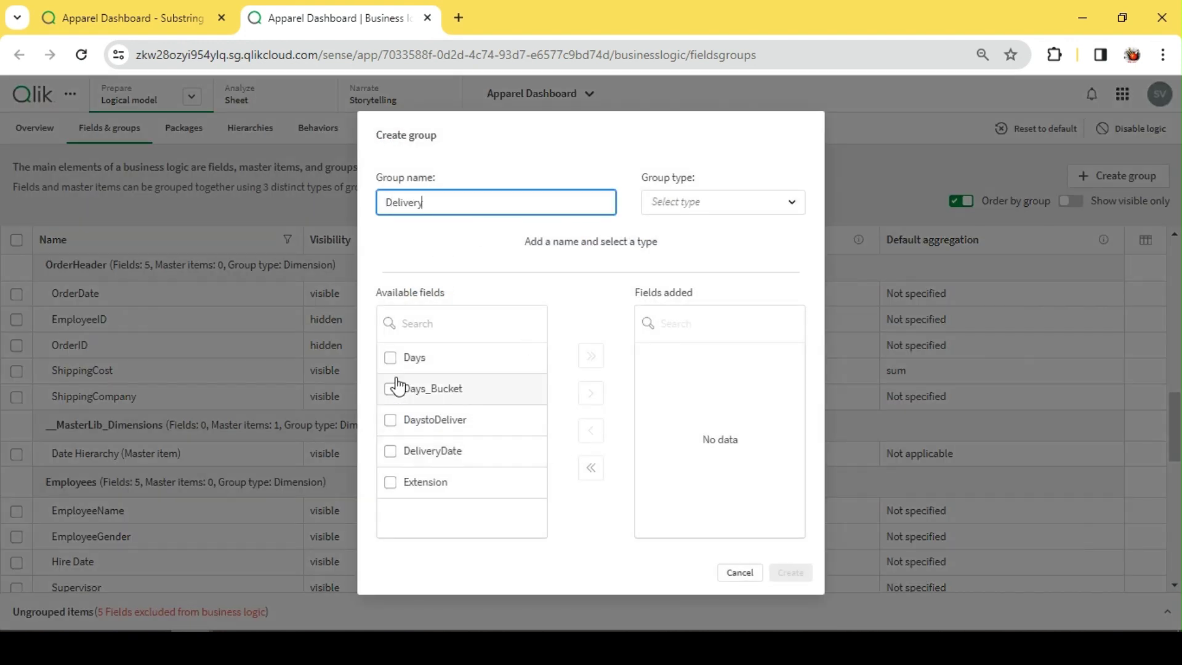
Tick Days, Days_Bucket, DaystoDeliver and DeliveryDate for the new Delivery group
{"action": "left_click", "coordinate": [391, 358]}
{"action": "left_click", "coordinate": [390, 389]}
{"action": "left_click", "coordinate": [390, 419]}
{"action": "left_click", "coordinate": [390, 448]}
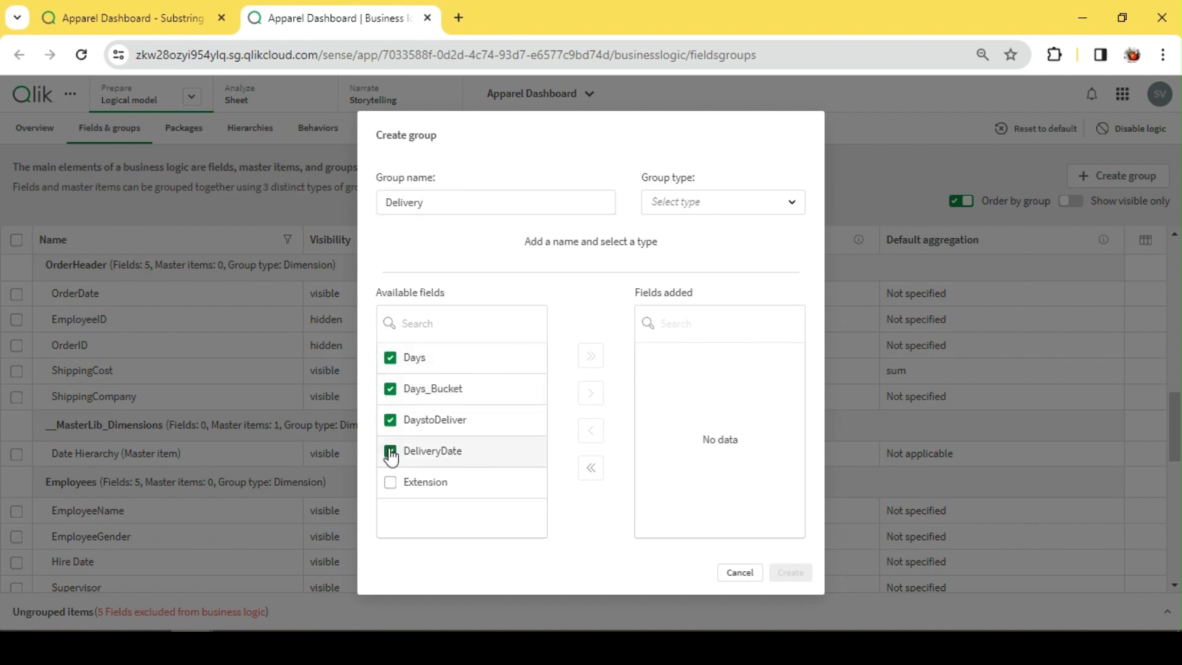
Make Delivery a Dimension group, add the four checked fields, and create it
{"action": "left_click", "coordinate": [709, 204]}
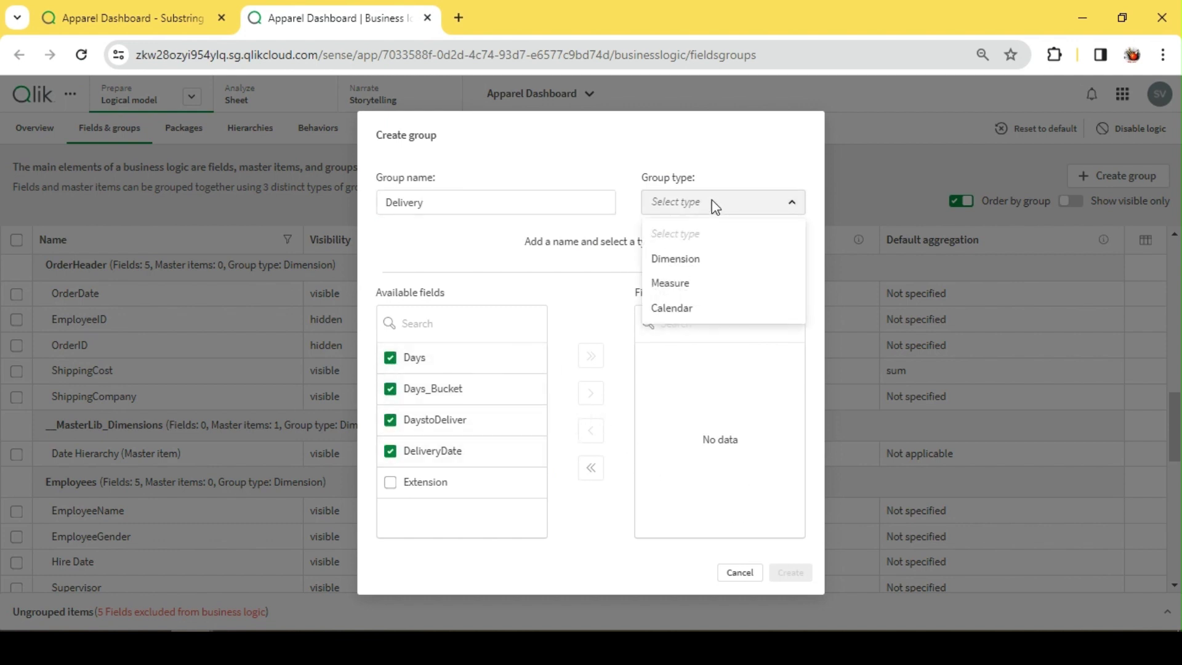
{"action": "left_click", "coordinate": [695, 273]}
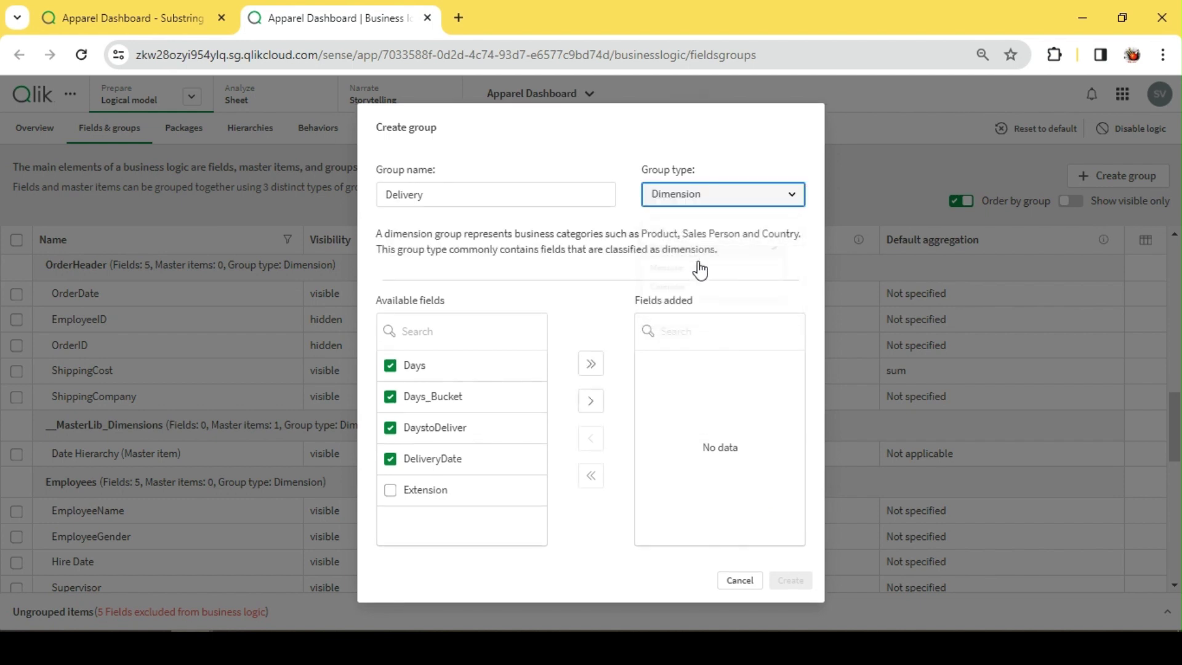
{"action": "left_click", "coordinate": [591, 403]}
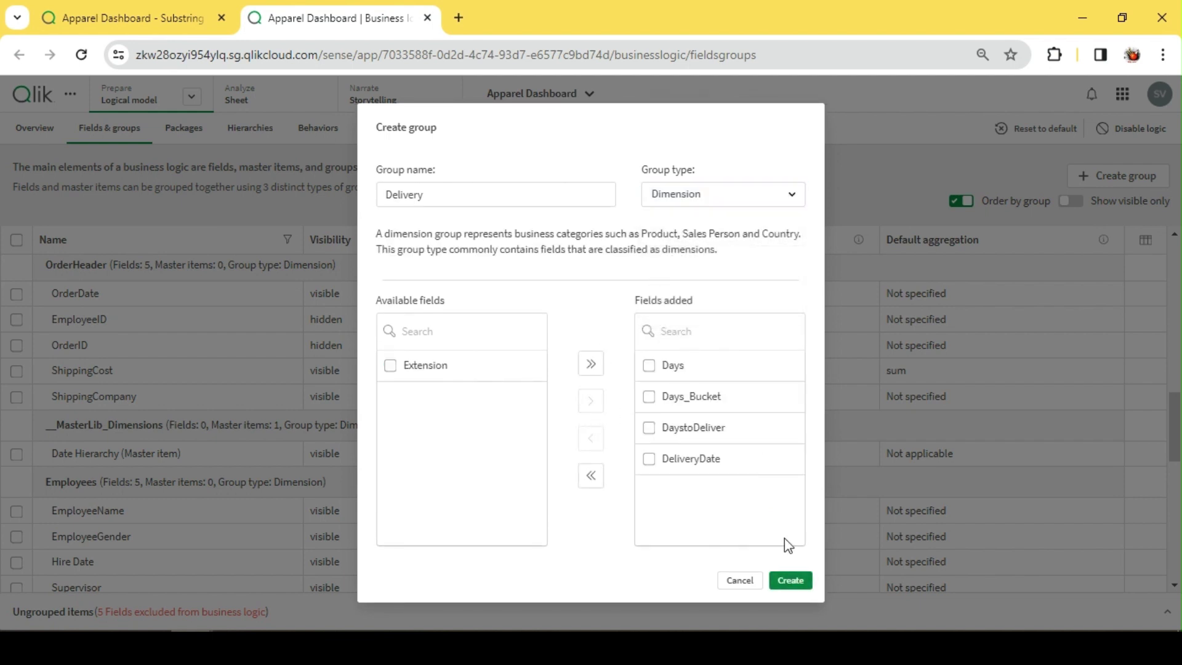
{"action": "left_click", "coordinate": [787, 580]}
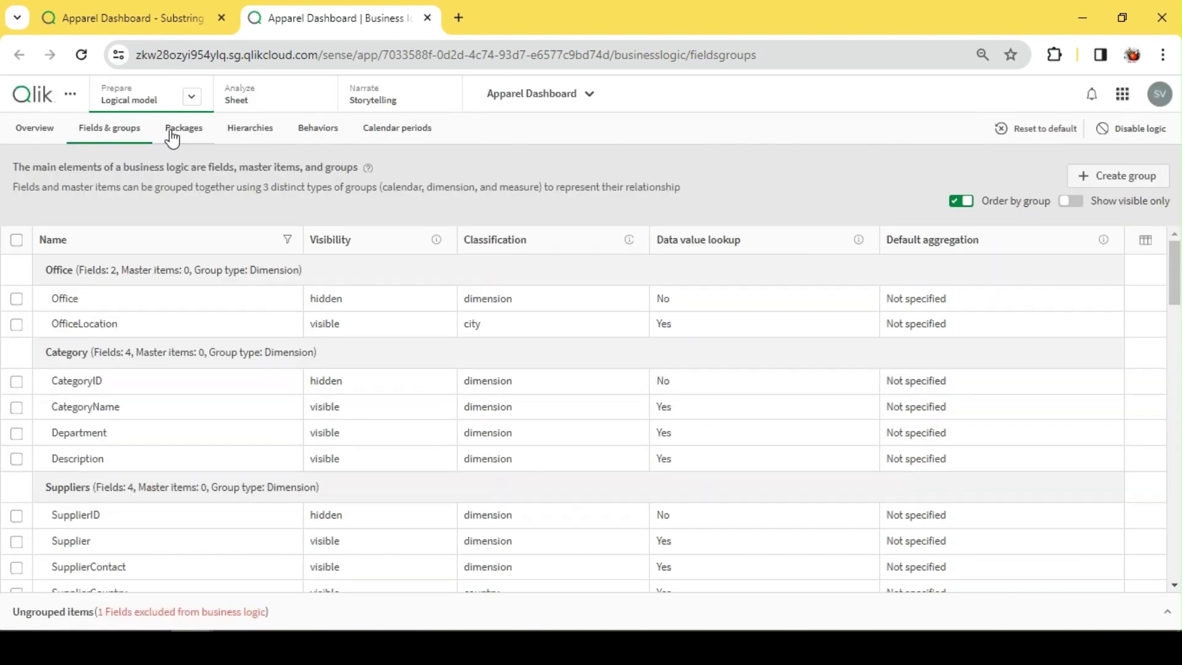
On the Packages page, start a new package named Orders-Delivery
{"action": "left_click", "coordinate": [173, 137]}
{"action": "left_click", "coordinate": [621, 455]}
{"action": "left_click", "coordinate": [437, 195]}
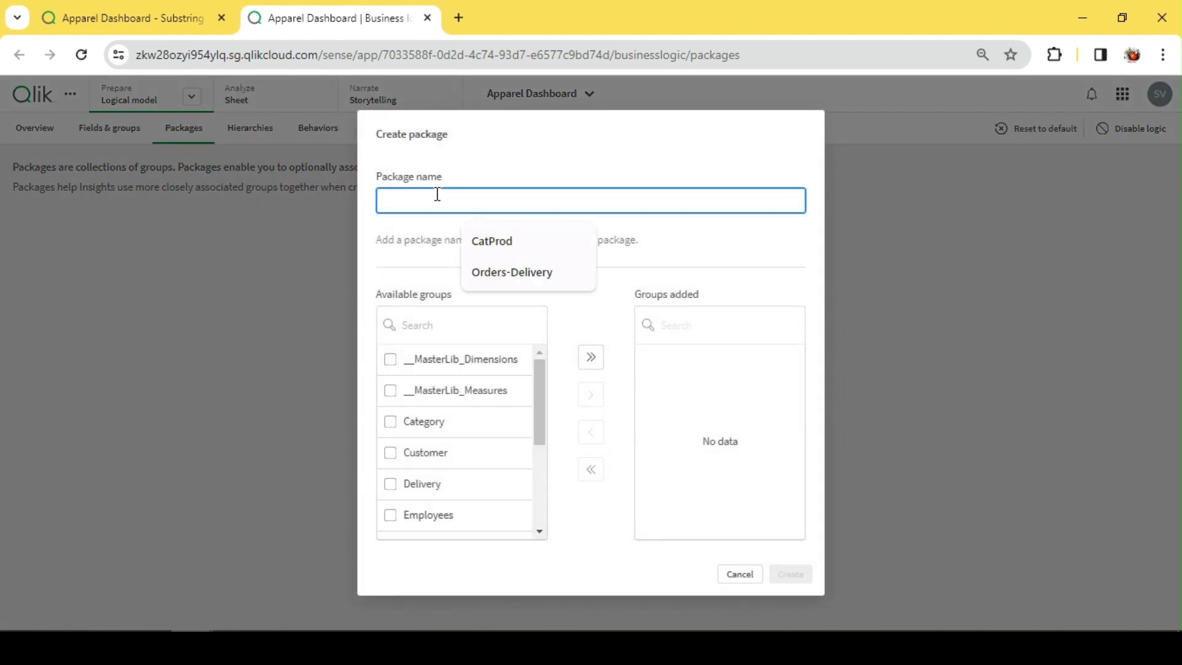
{"action": "left_click", "coordinate": [514, 272]}
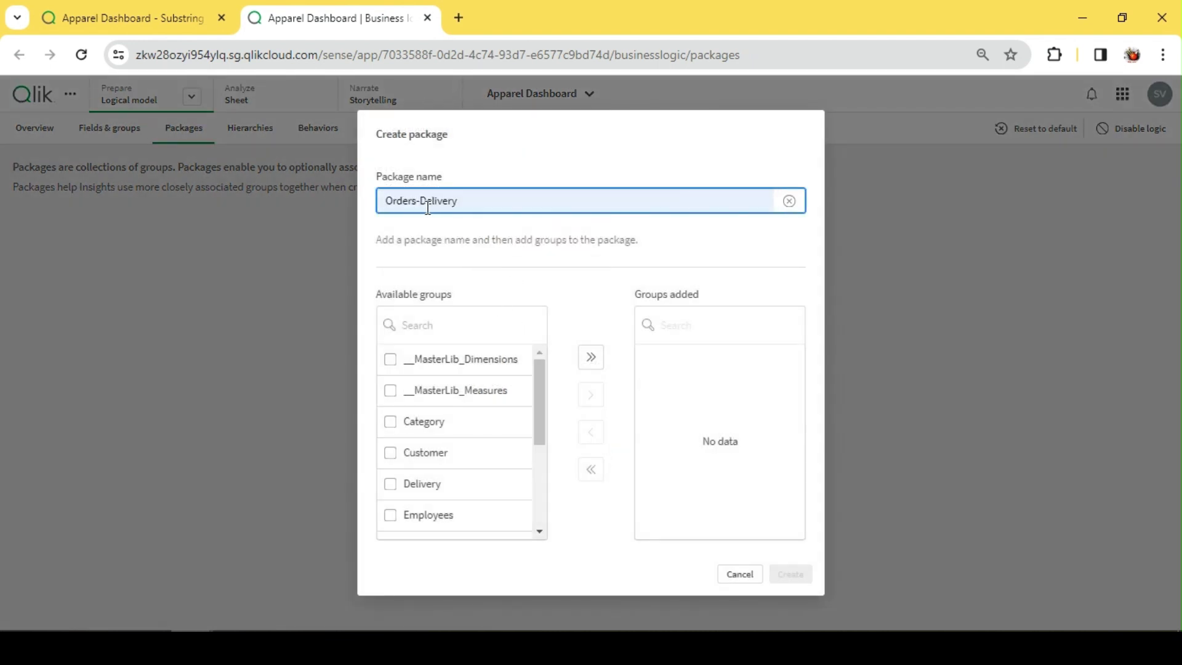
{"action": "left_click", "coordinate": [519, 176]}
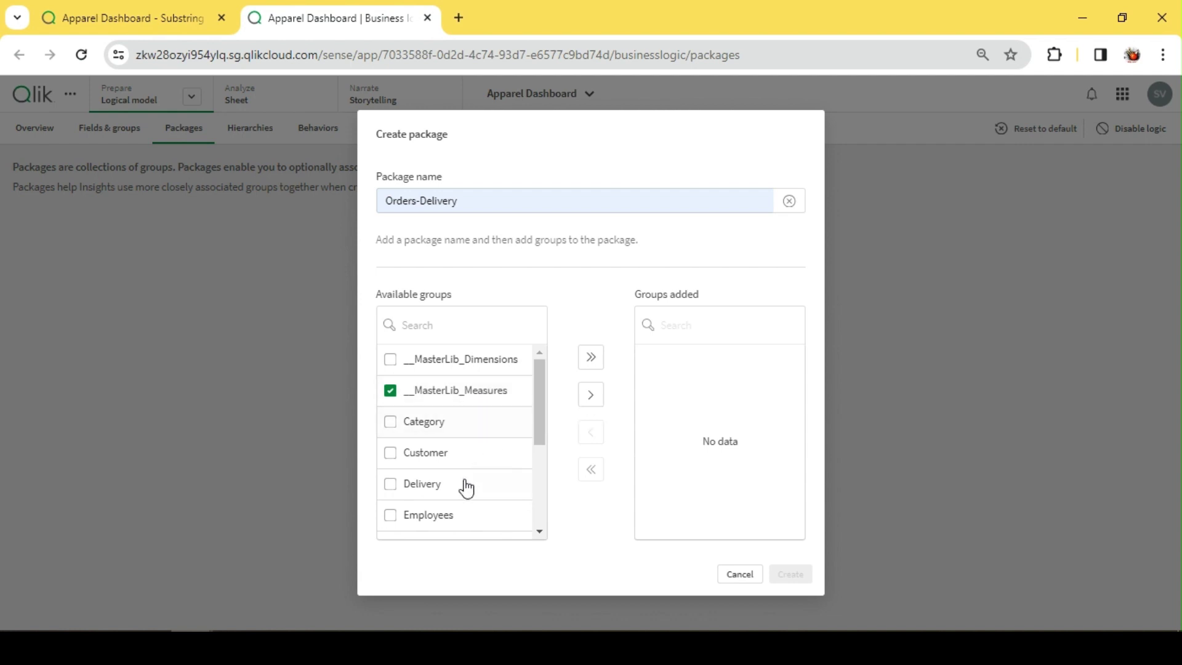
Add the __MasterLib_Measures and Delivery groups to Orders-Delivery and create the package
{"action": "left_click", "coordinate": [388, 486]}
{"action": "left_click", "coordinate": [591, 358]}
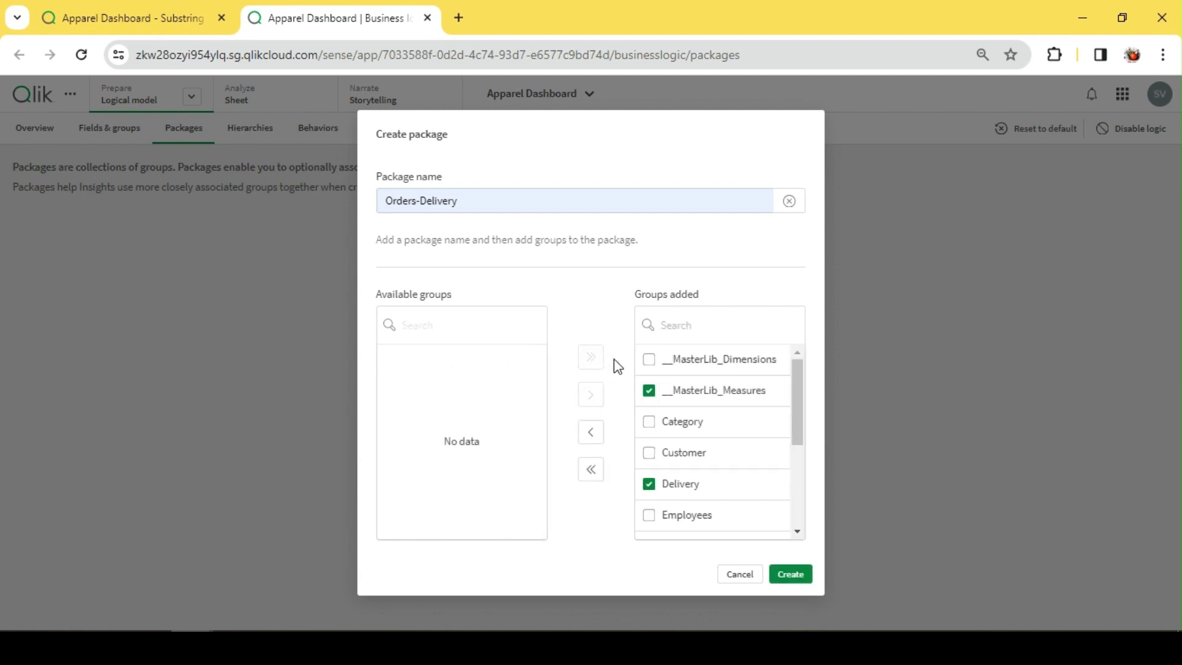
{"action": "left_click", "coordinate": [592, 469]}
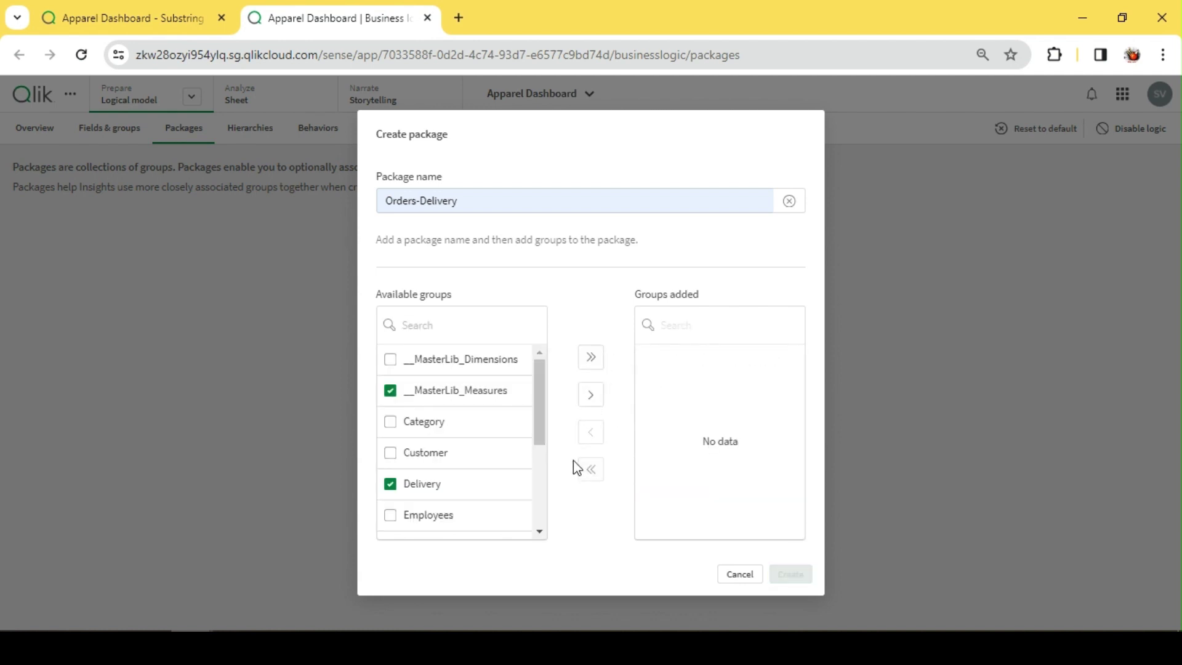
{"action": "left_click", "coordinate": [593, 399]}
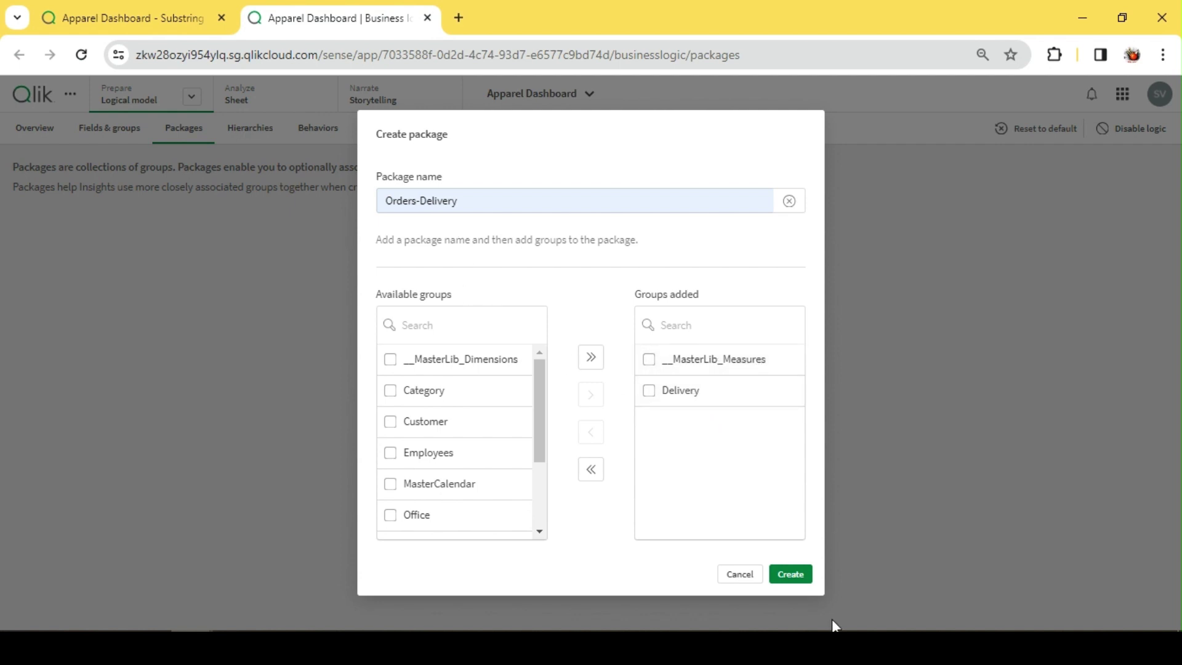
{"action": "left_click", "coordinate": [798, 579]}
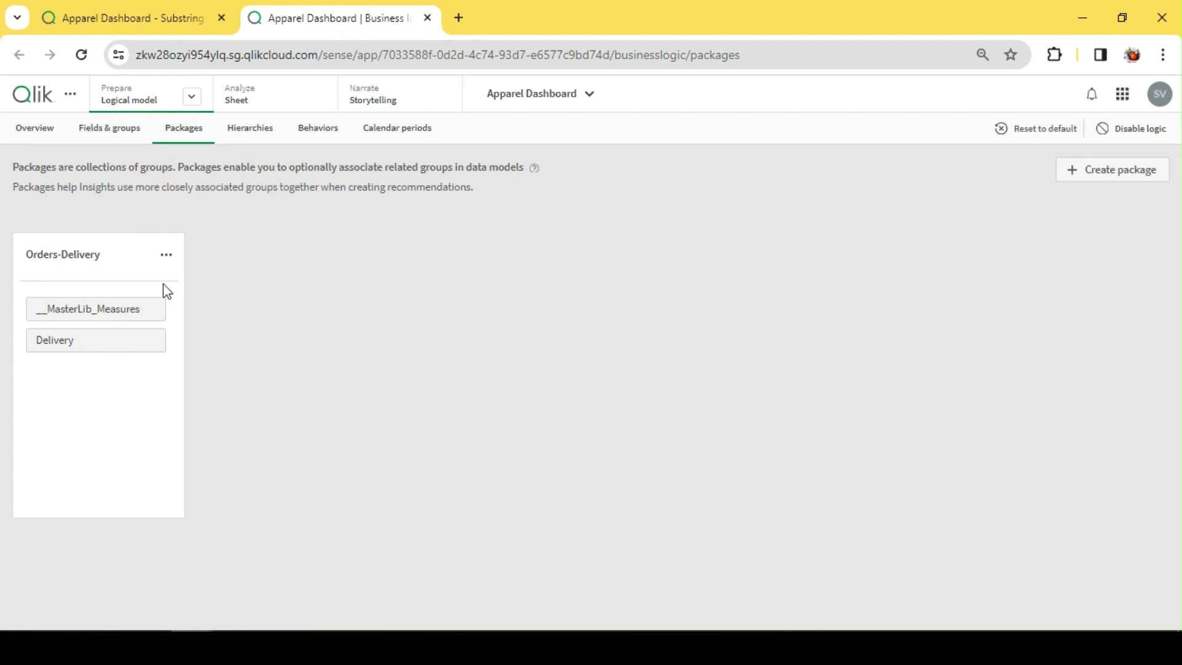
Ask Insight Advisor '#Orders delivered trend', then return to the Business logic tab
{"action": "left_click", "coordinate": [155, 22]}
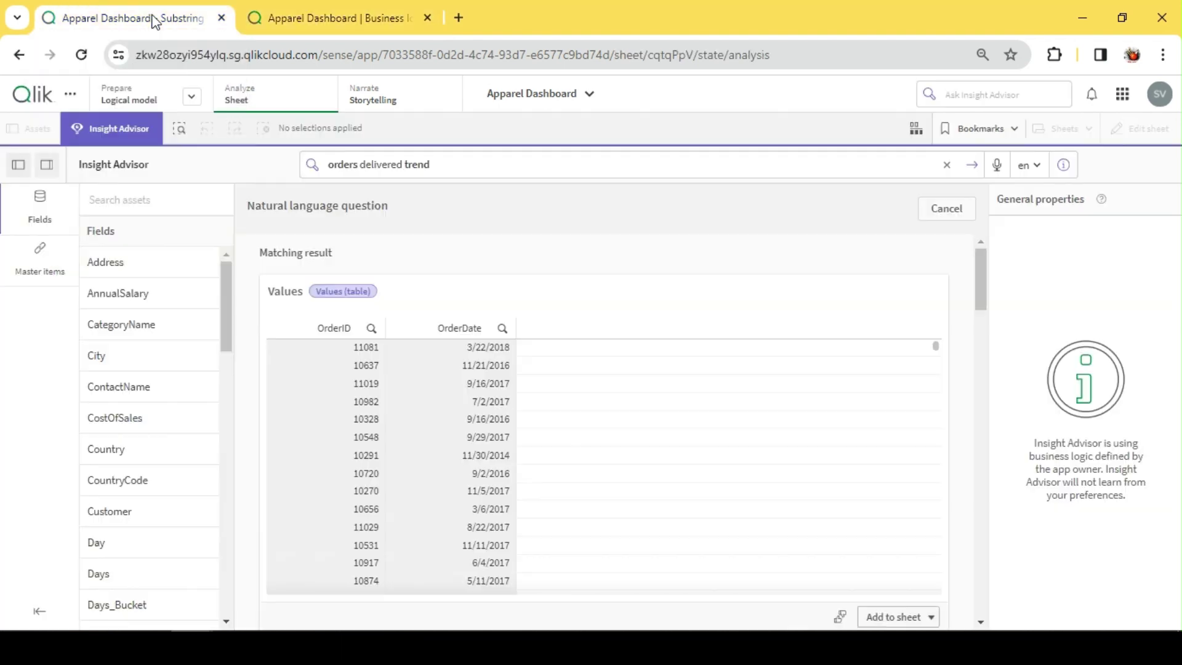
{"action": "left_click", "coordinate": [562, 165]}
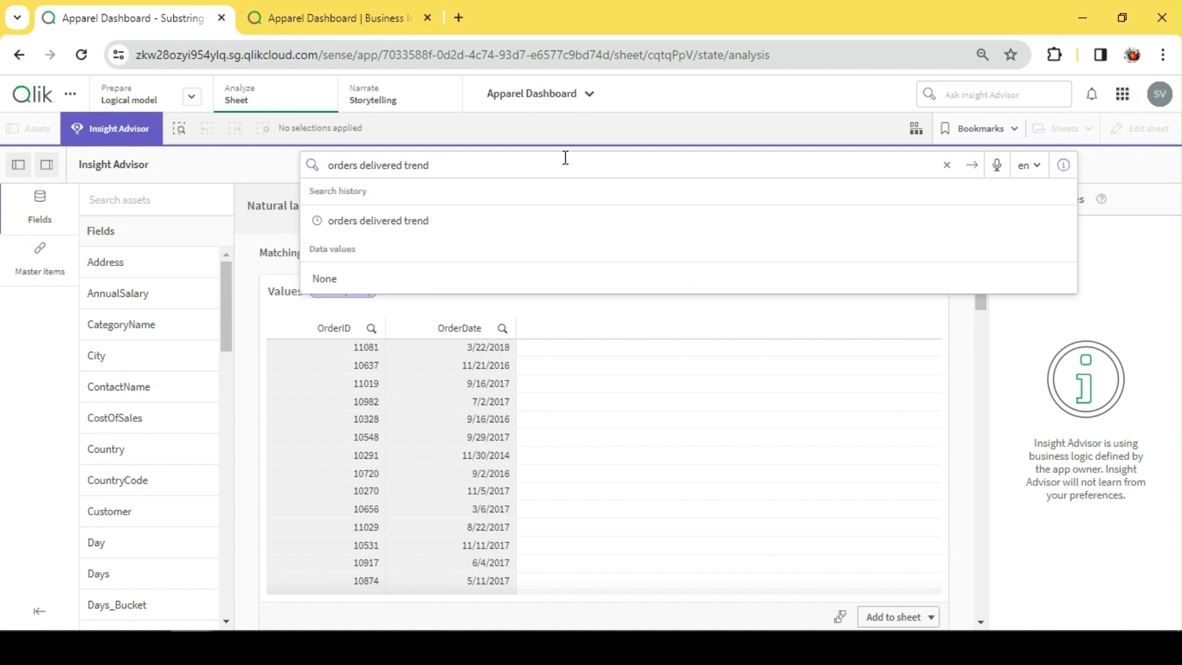
{"action": "triple_click", "coordinate": [441, 163]}
{"action": "type", "text": "Orders"}
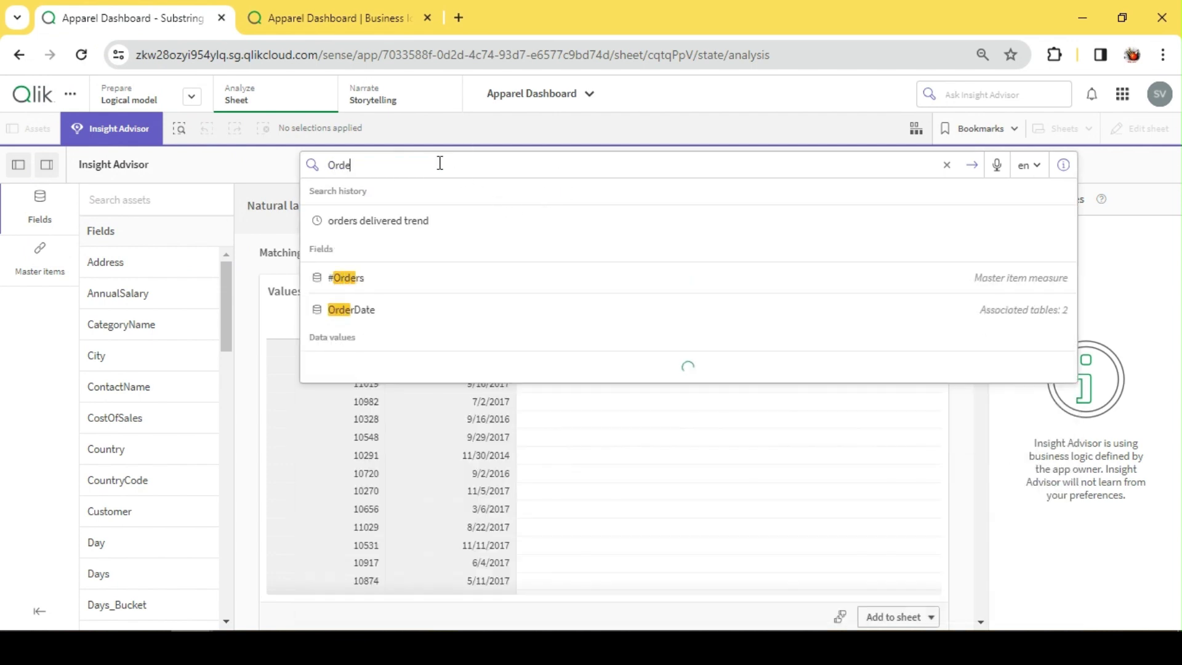
{"action": "left_click", "coordinate": [398, 286]}
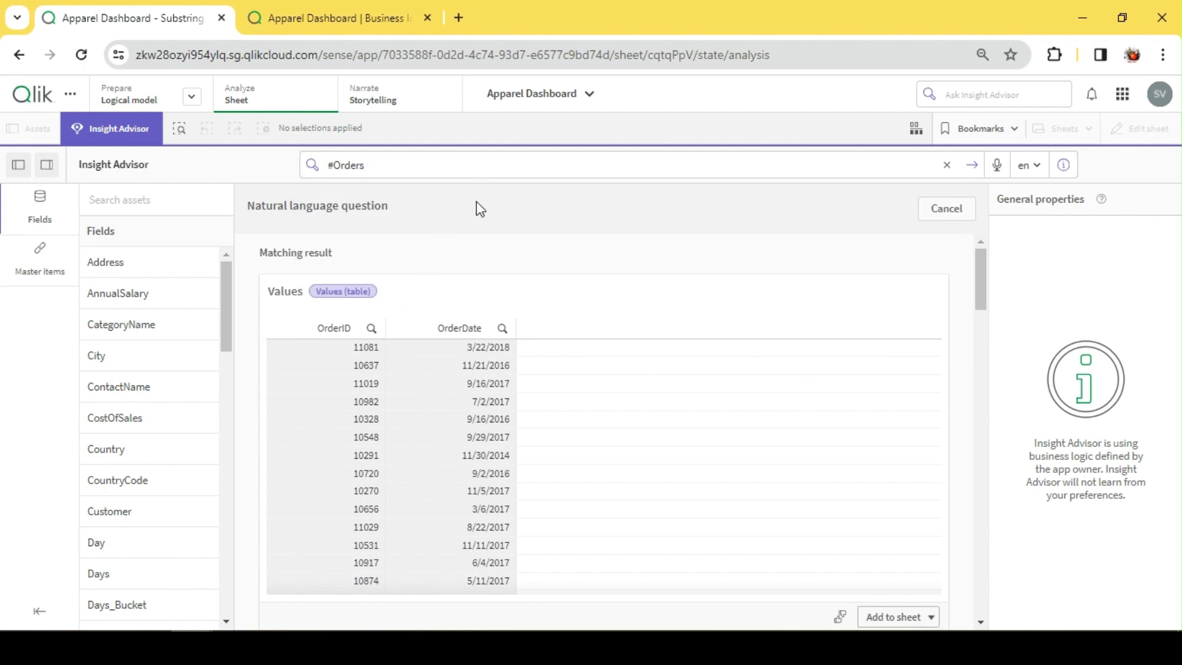
{"action": "type", "text": "del"}
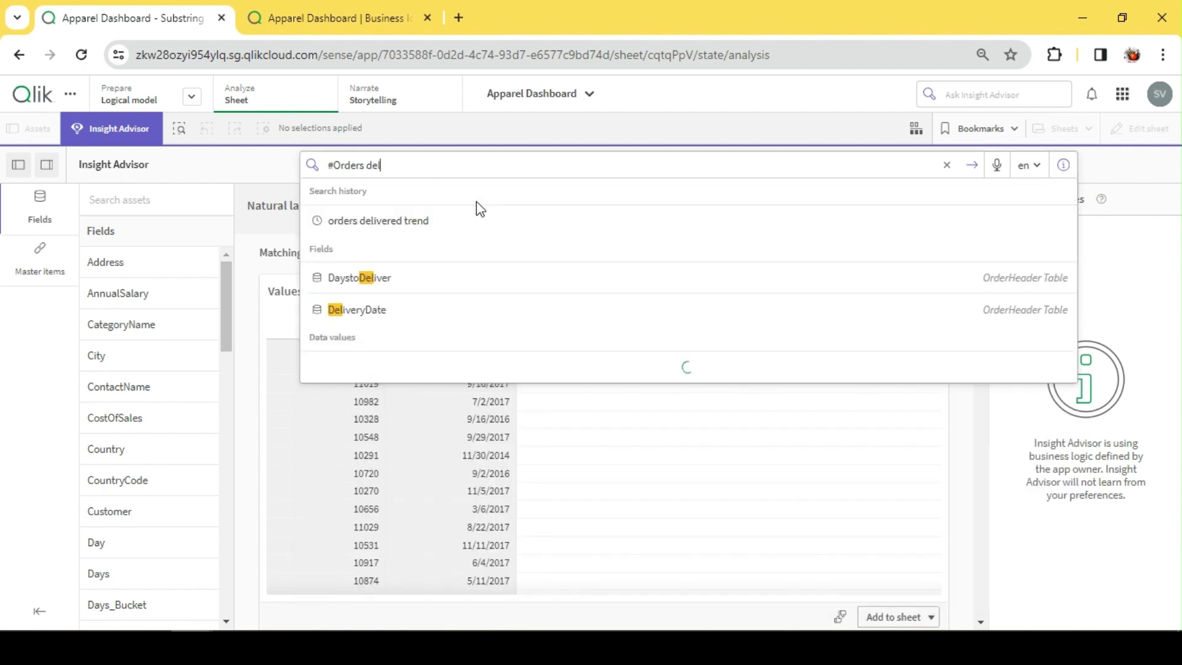
{"action": "type", "text": "vered trend"}
{"action": "key", "text": "Return"}
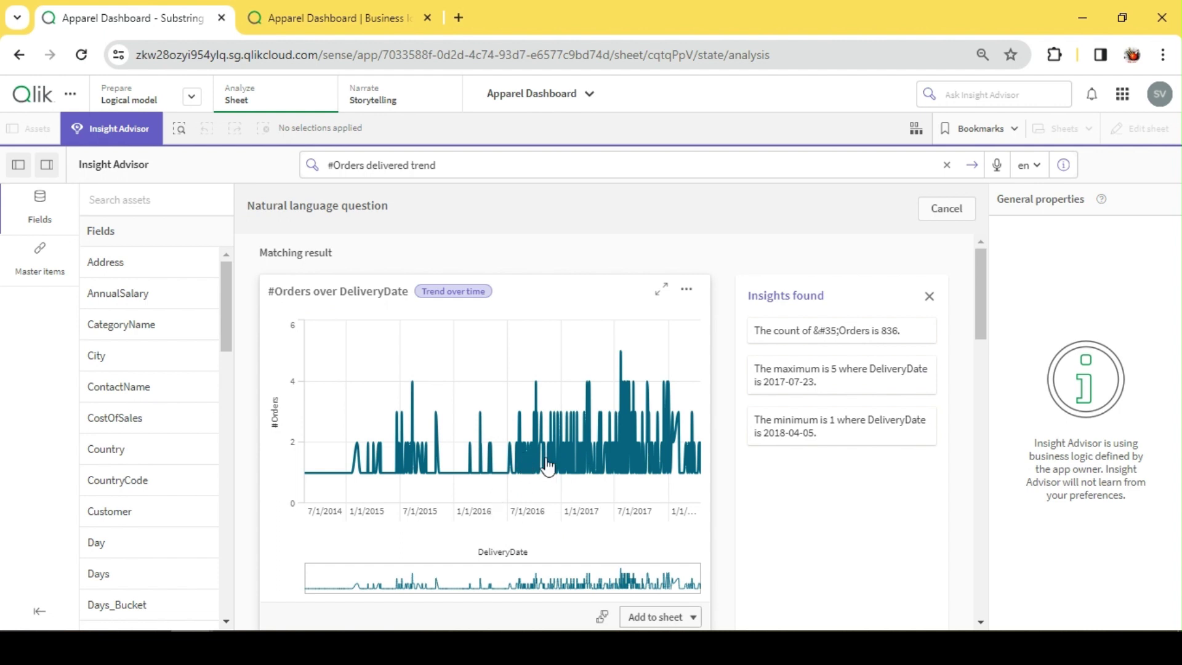
{"action": "left_click", "coordinate": [333, 21]}
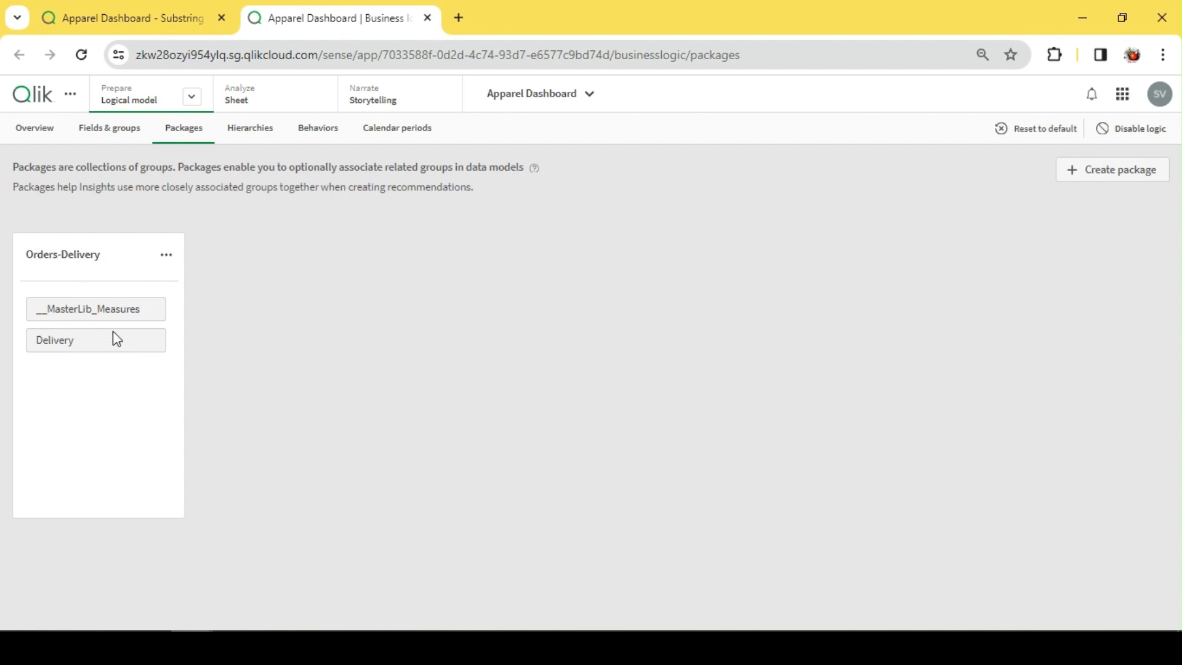
Review the Fields & groups and Packages pages, ending on the Fields & groups list
{"action": "left_click", "coordinate": [111, 129]}
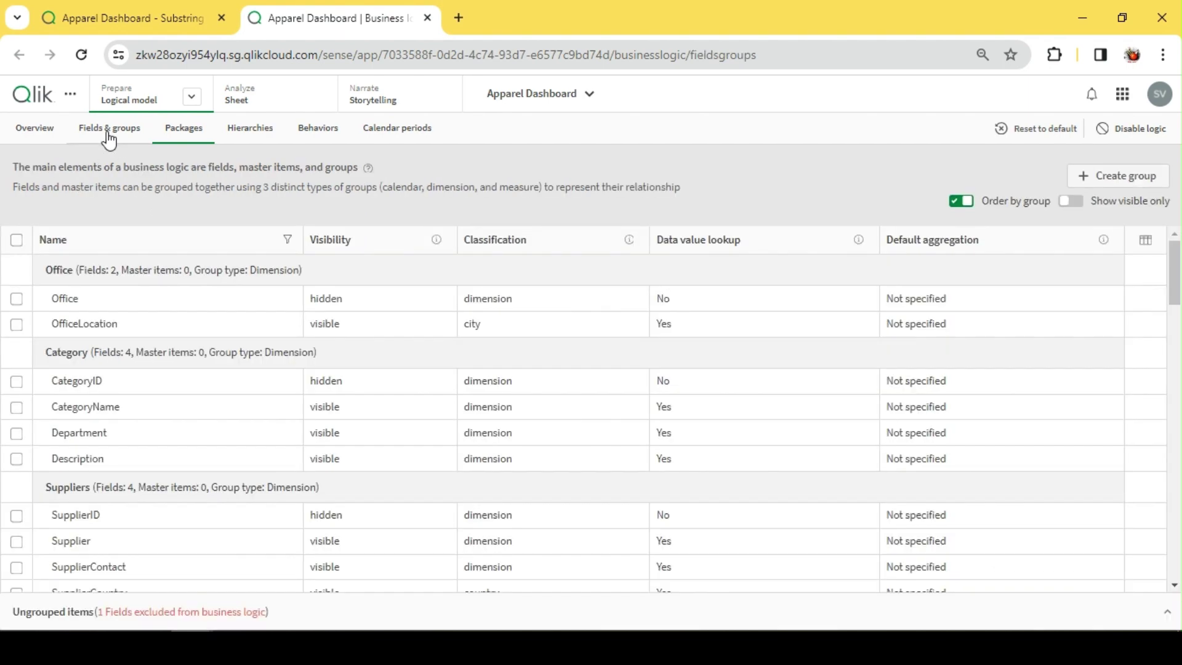
{"action": "scroll", "coordinate": [171, 296], "scroll_direction": "down", "scroll_amount": 1}
{"action": "scroll", "coordinate": [151, 395], "scroll_direction": "down", "scroll_amount": 5}
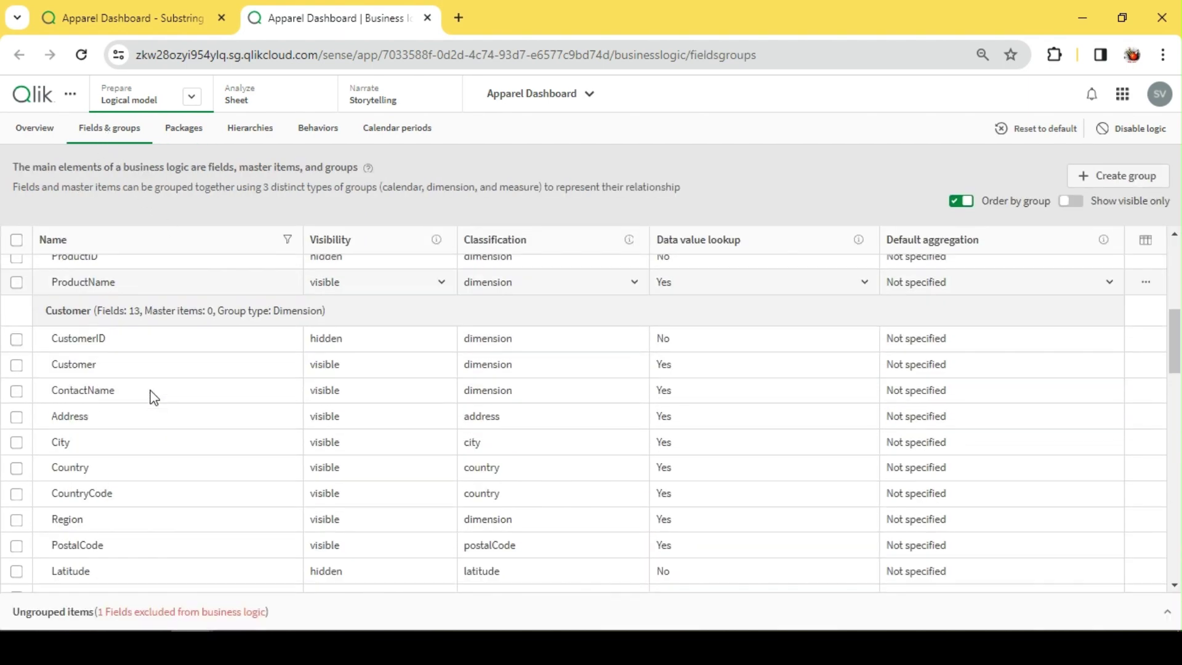
{"action": "scroll", "coordinate": [158, 351], "scroll_direction": "up", "scroll_amount": 5}
{"action": "left_click", "coordinate": [180, 129]}
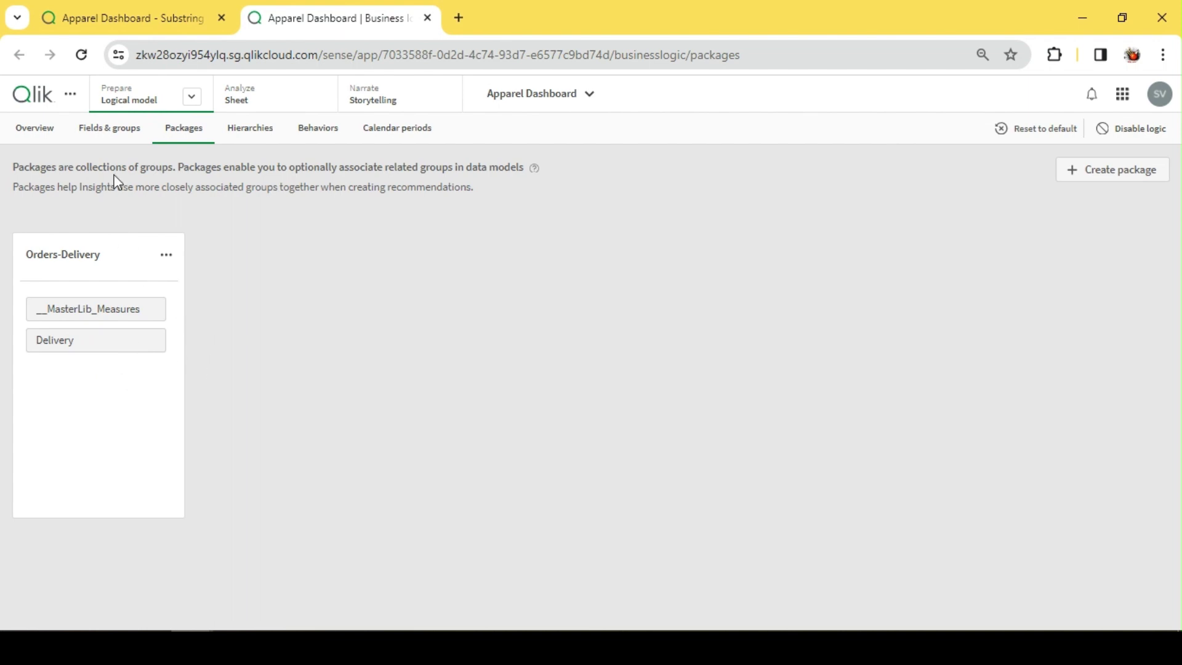
{"action": "left_click", "coordinate": [112, 141]}
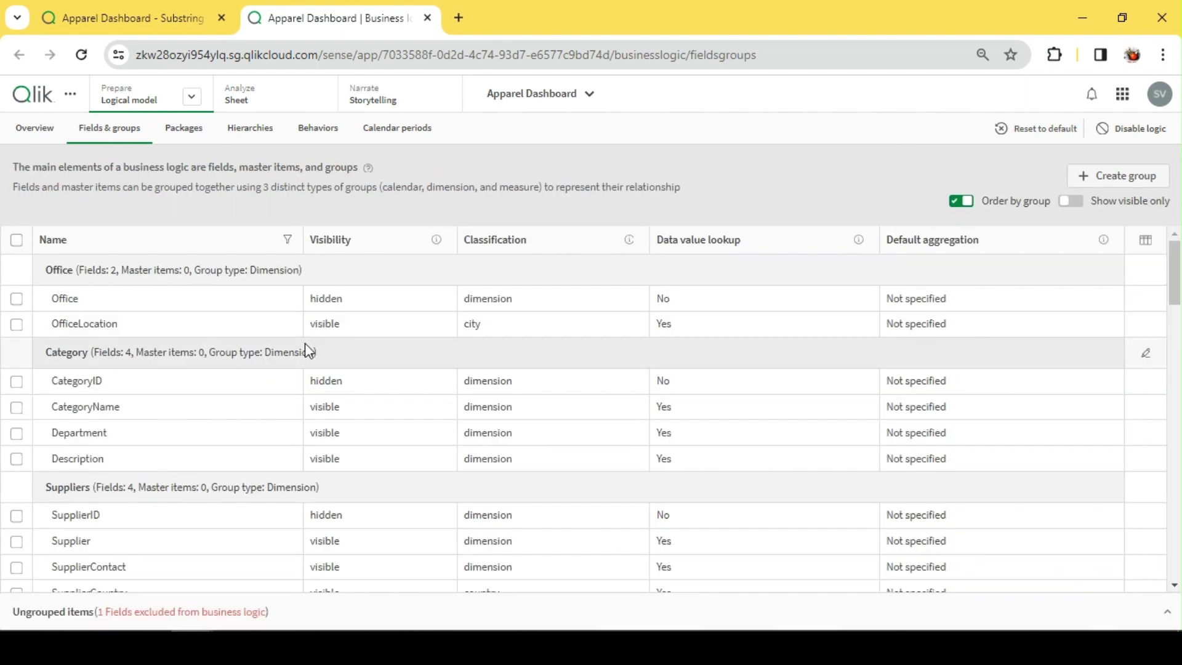
{"action": "scroll", "coordinate": [441, 396], "scroll_direction": "down", "scroll_amount": 5}
{"action": "scroll", "coordinate": [441, 396], "scroll_direction": "up", "scroll_amount": 5}
{"action": "left_click", "coordinate": [185, 135]}
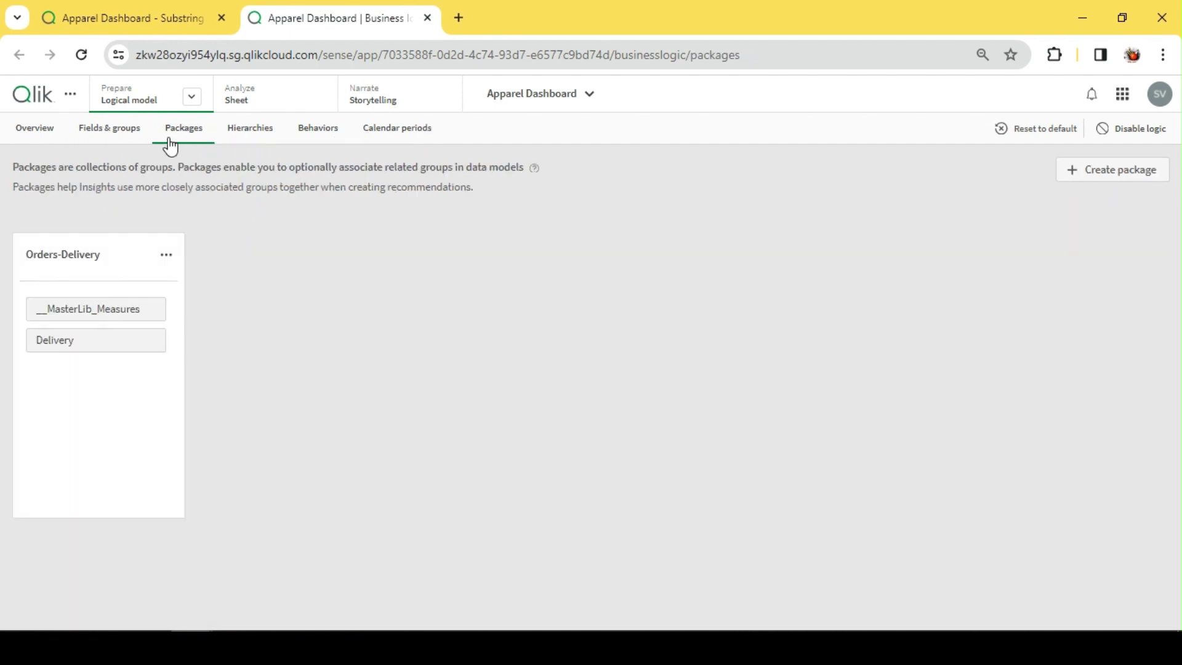
{"action": "left_click", "coordinate": [113, 136]}
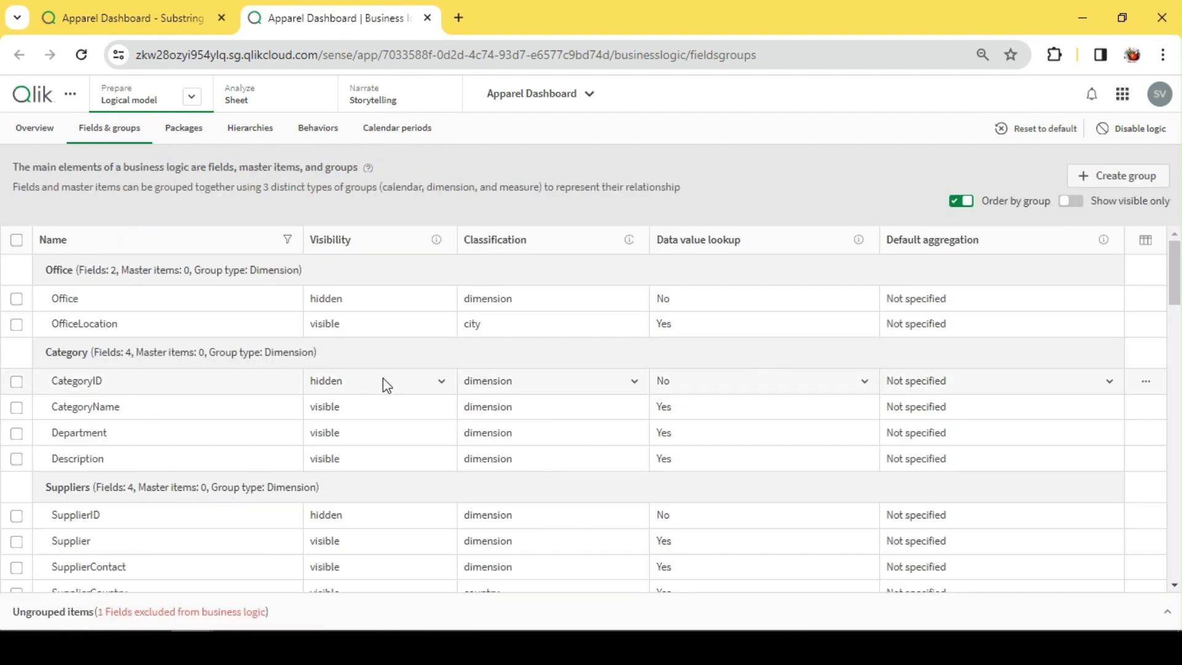